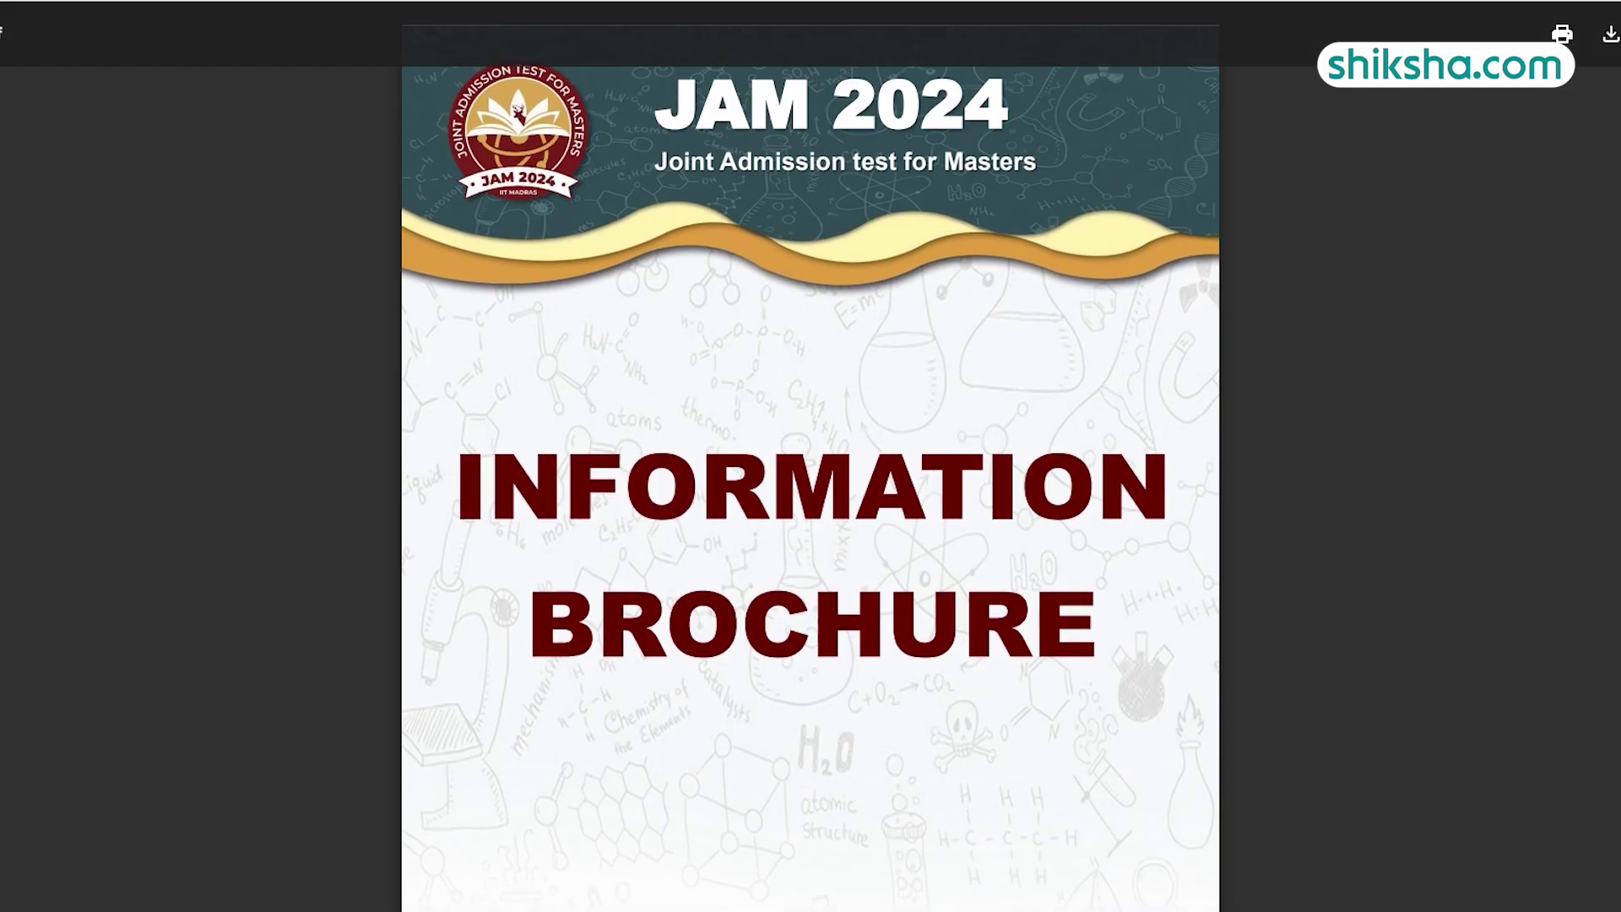
Step: Scroll the JAM 2024 information brochure past Admitting Institutes to its Highlights page
scroll(811, 456, "down", 5)
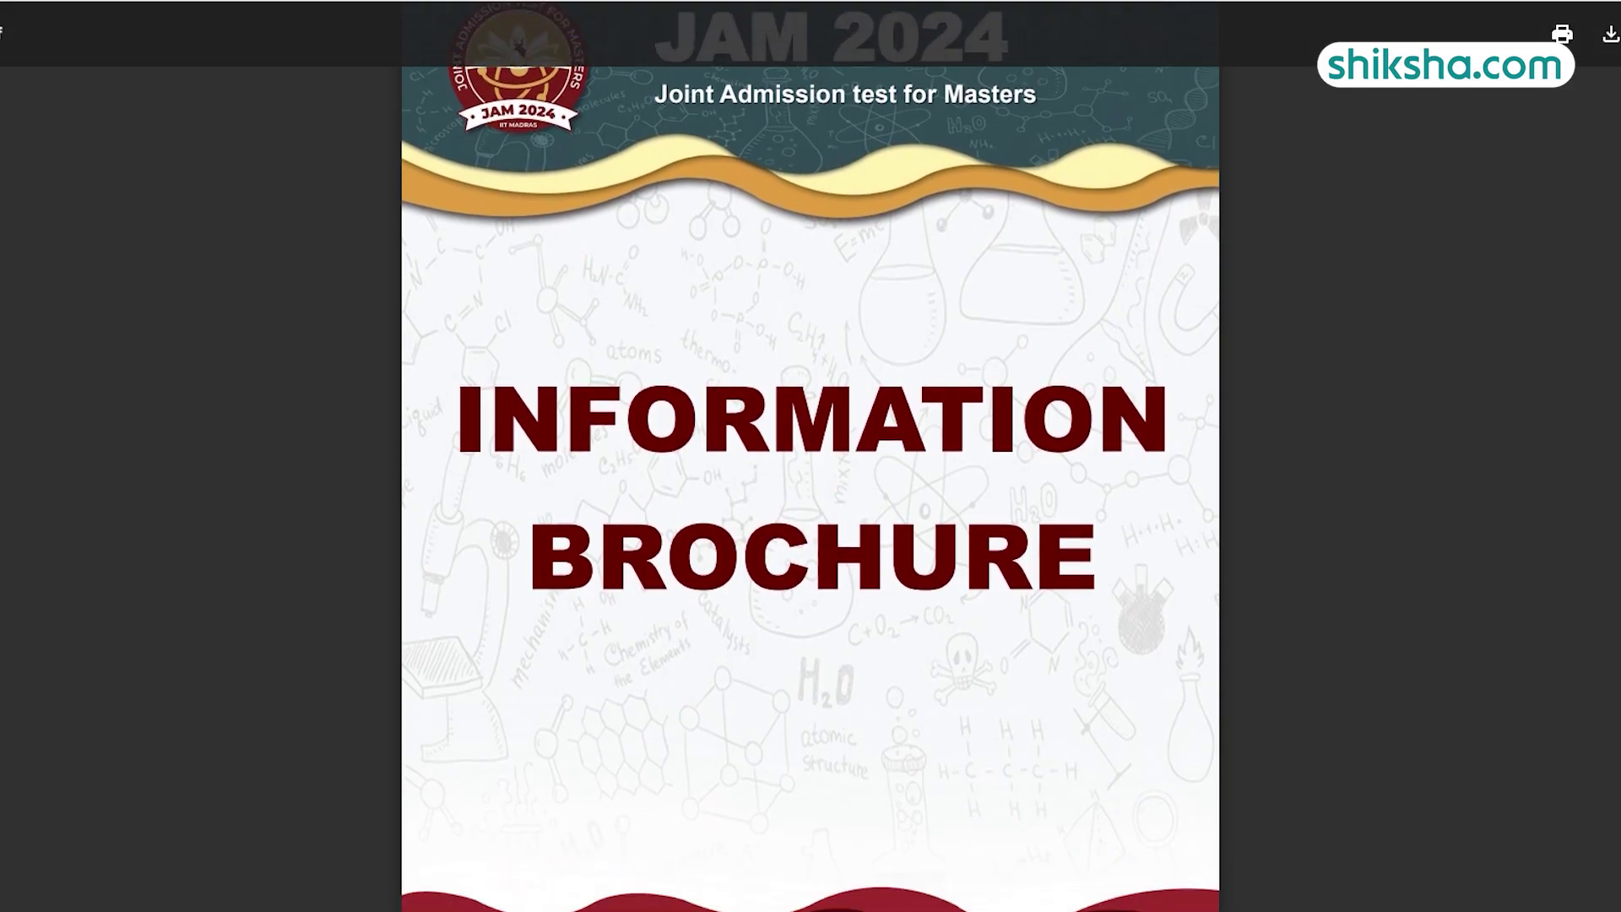
scroll(811, 456, "down", 6)
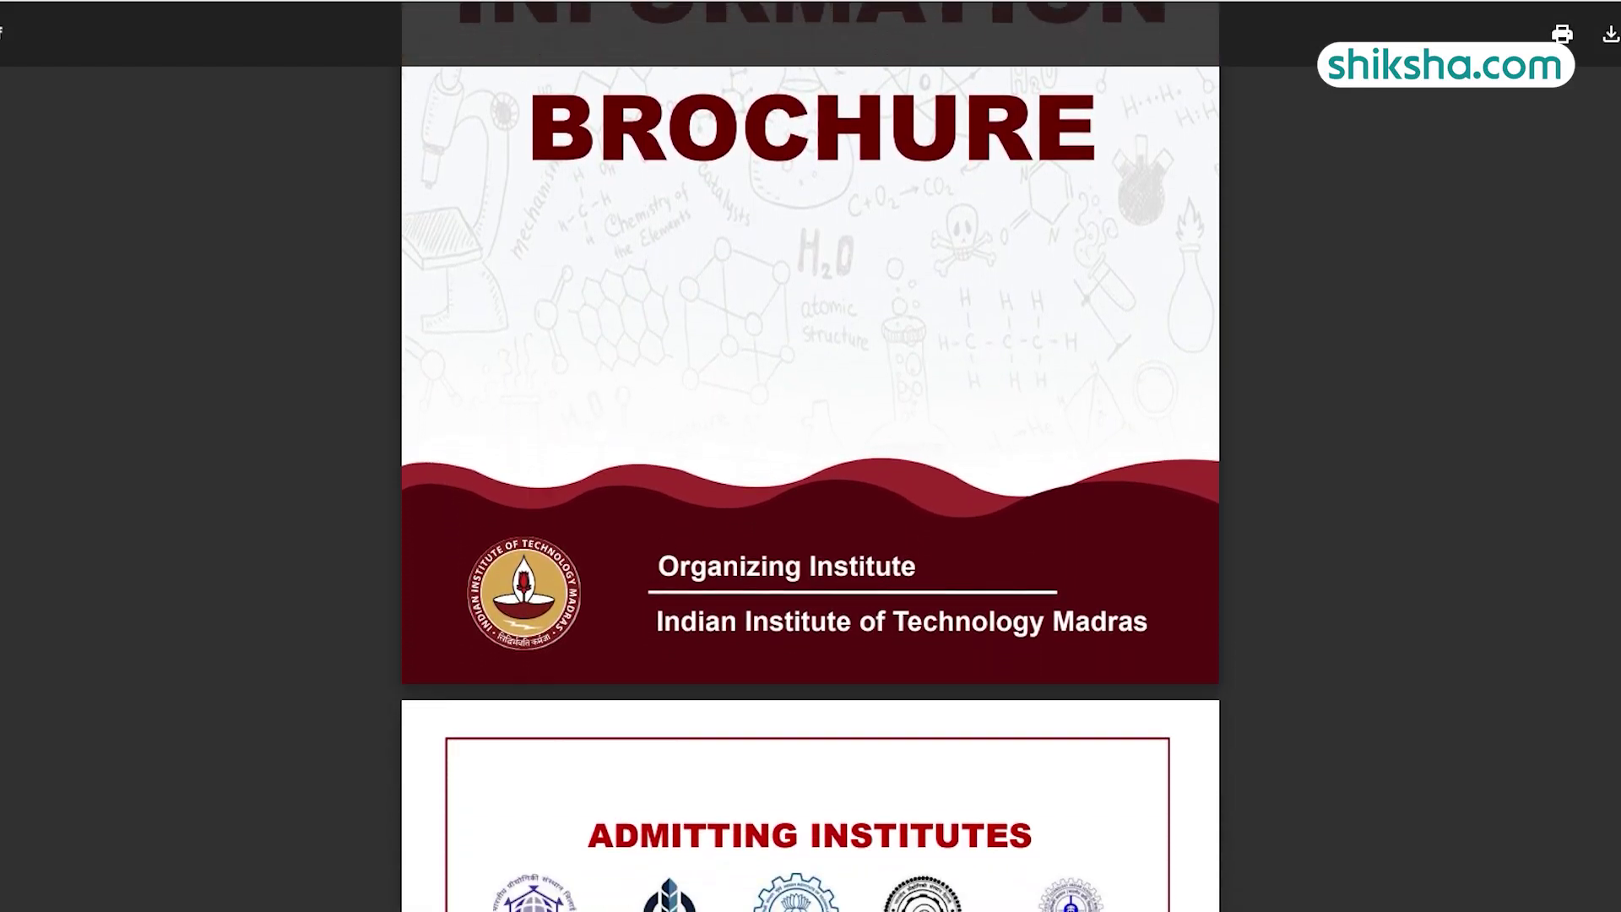
scroll(811, 456, "down", 8)
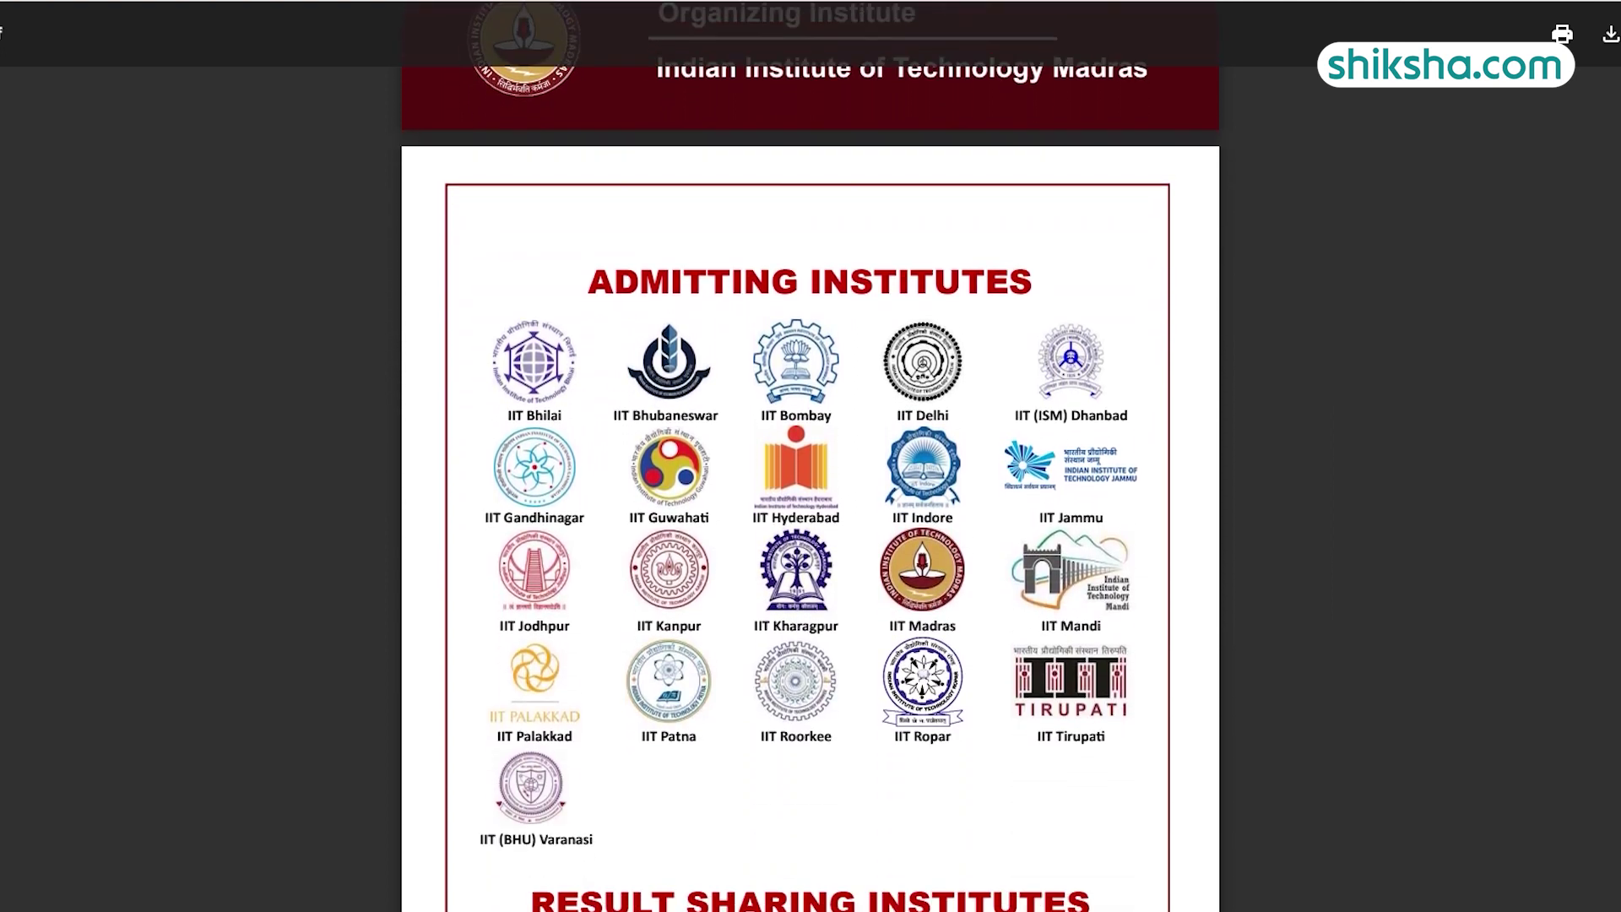
scroll(811, 456, "down", 8)
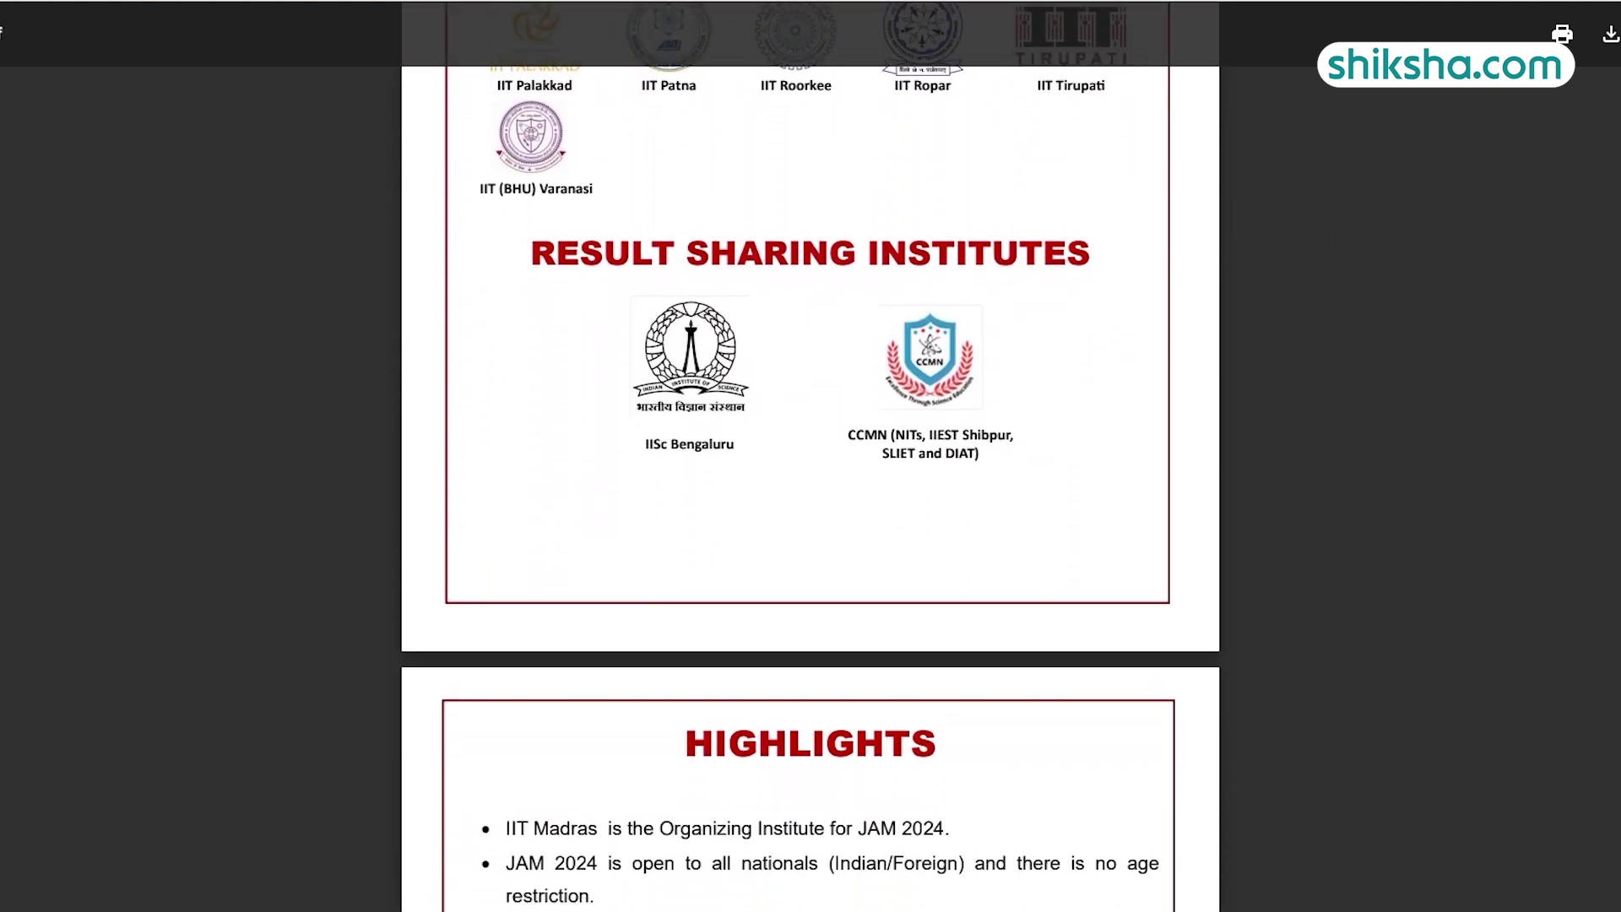
scroll(811, 456, "down", 1)
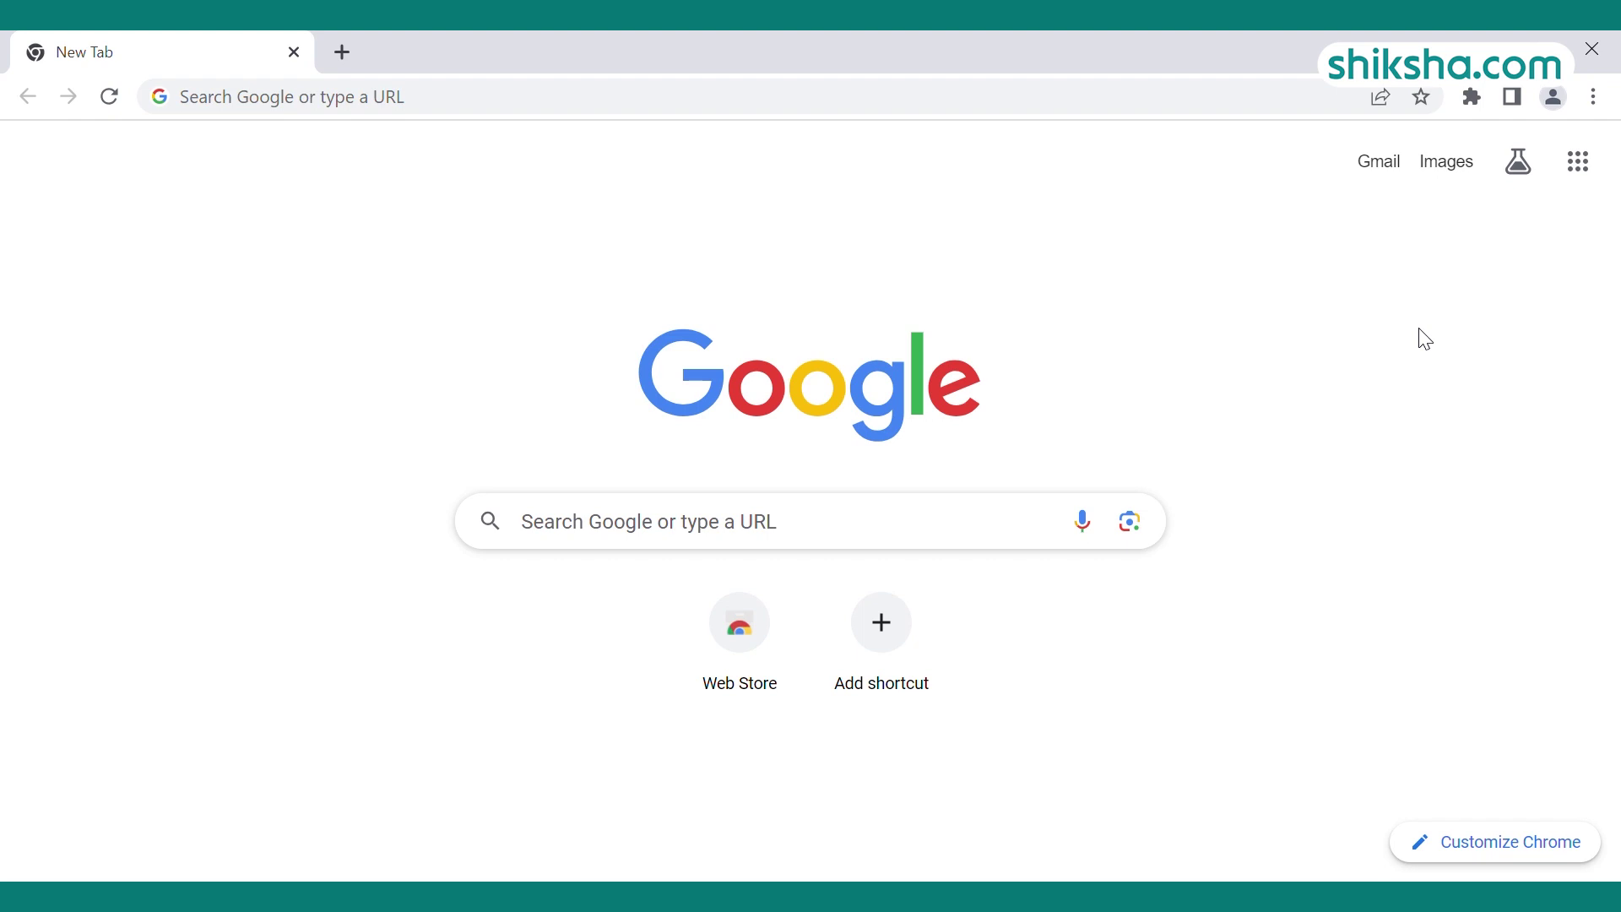
Step: Search the web for 'iit jam 2024'
left_click(862, 120)
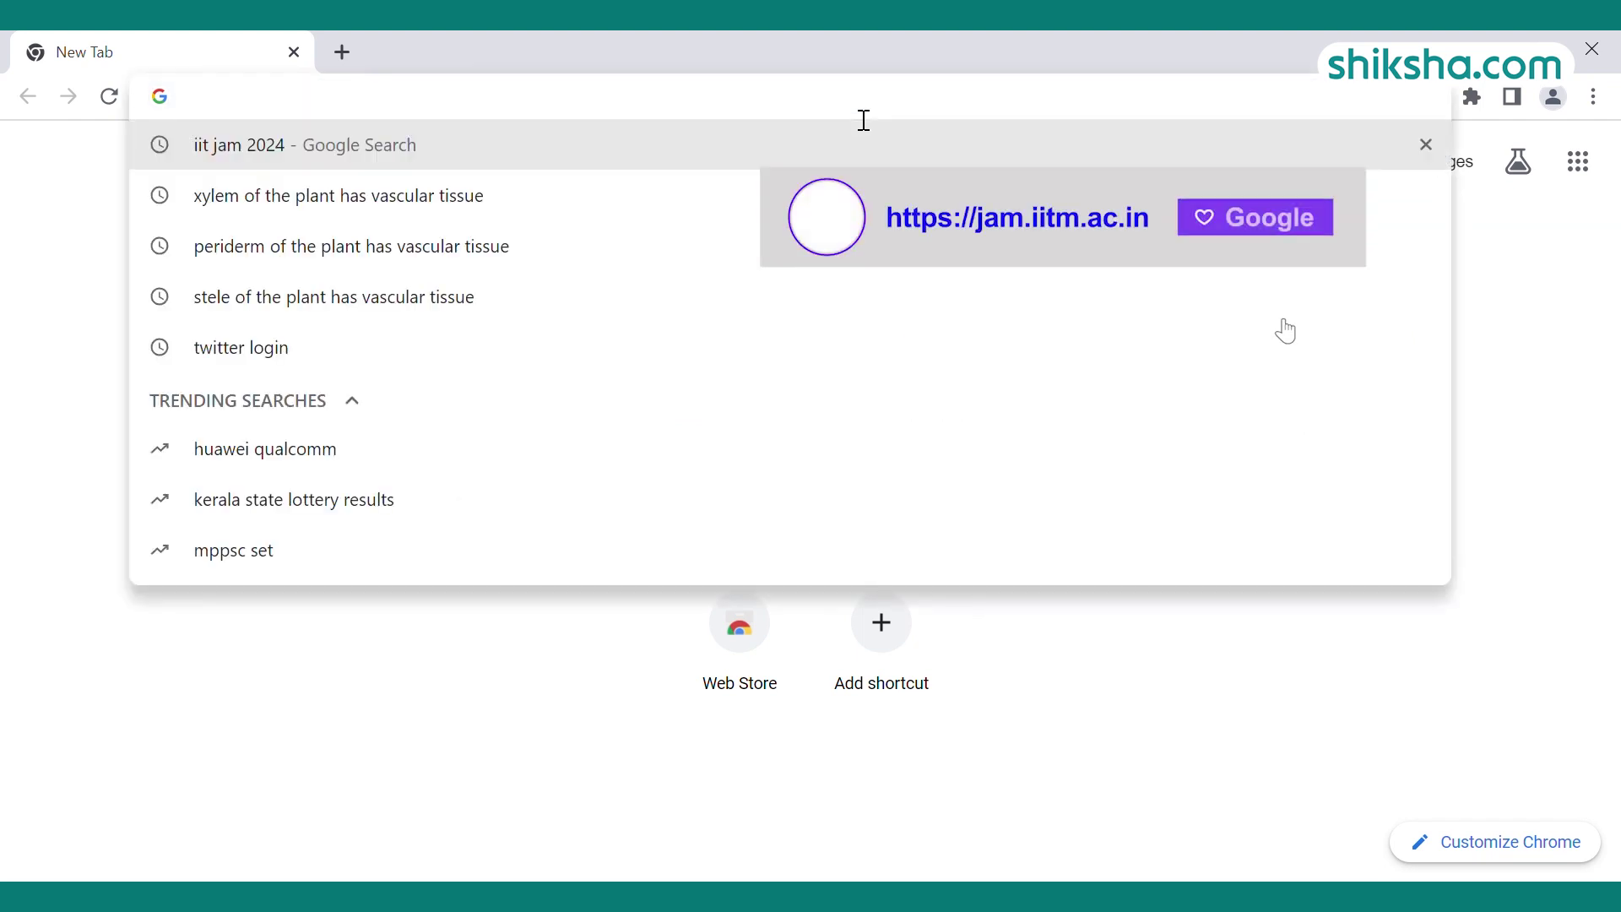
type("iit jam 2024")
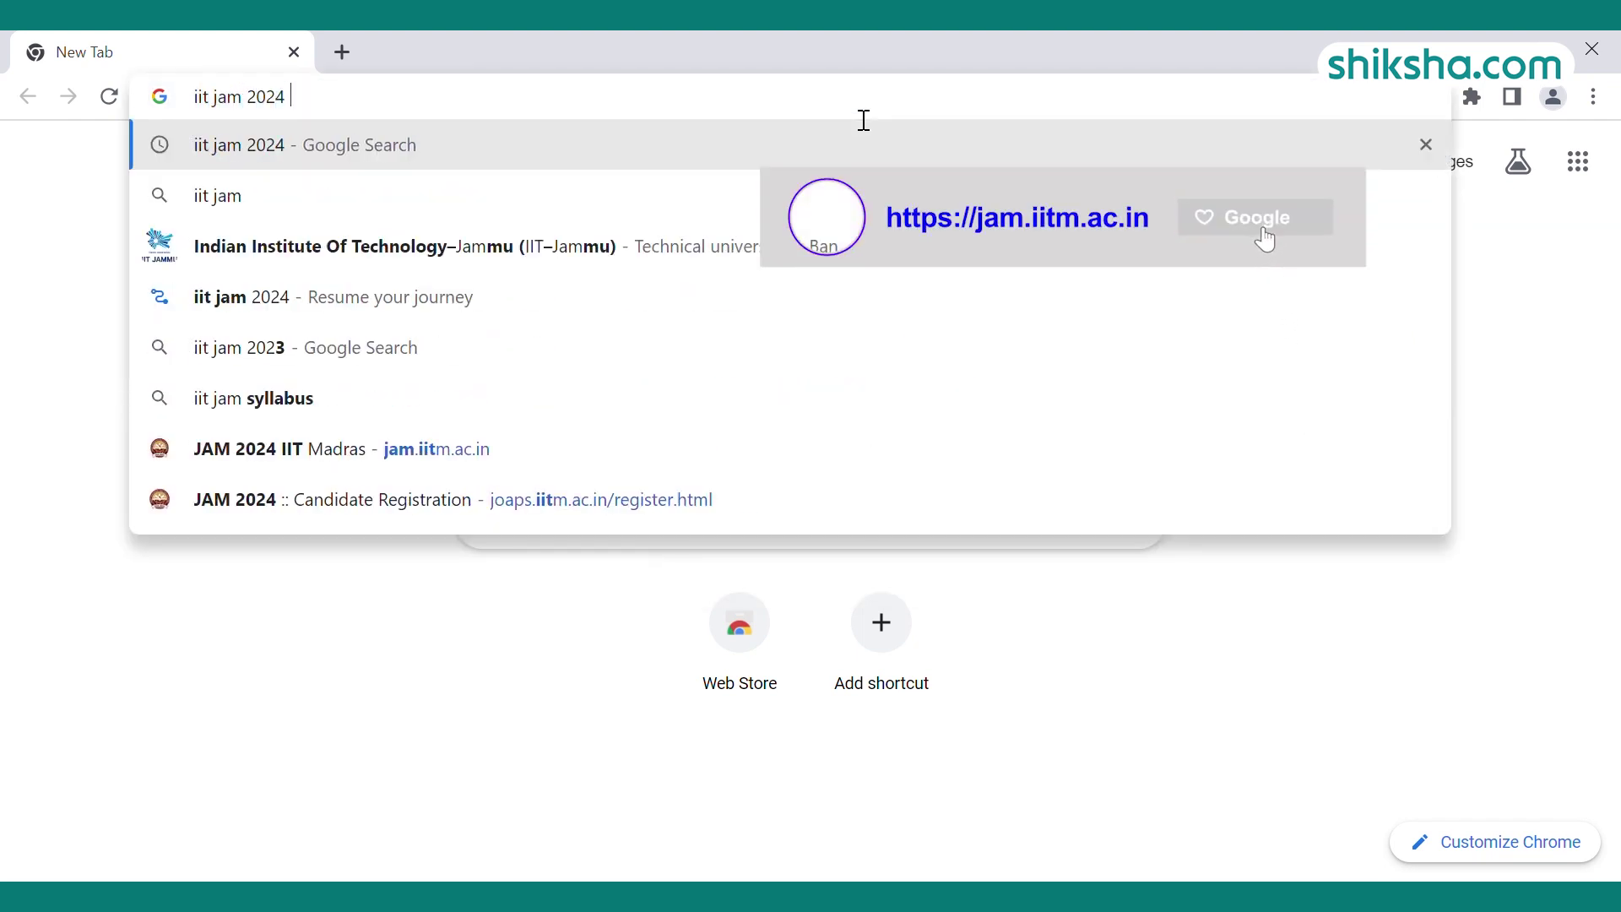
key("Return")
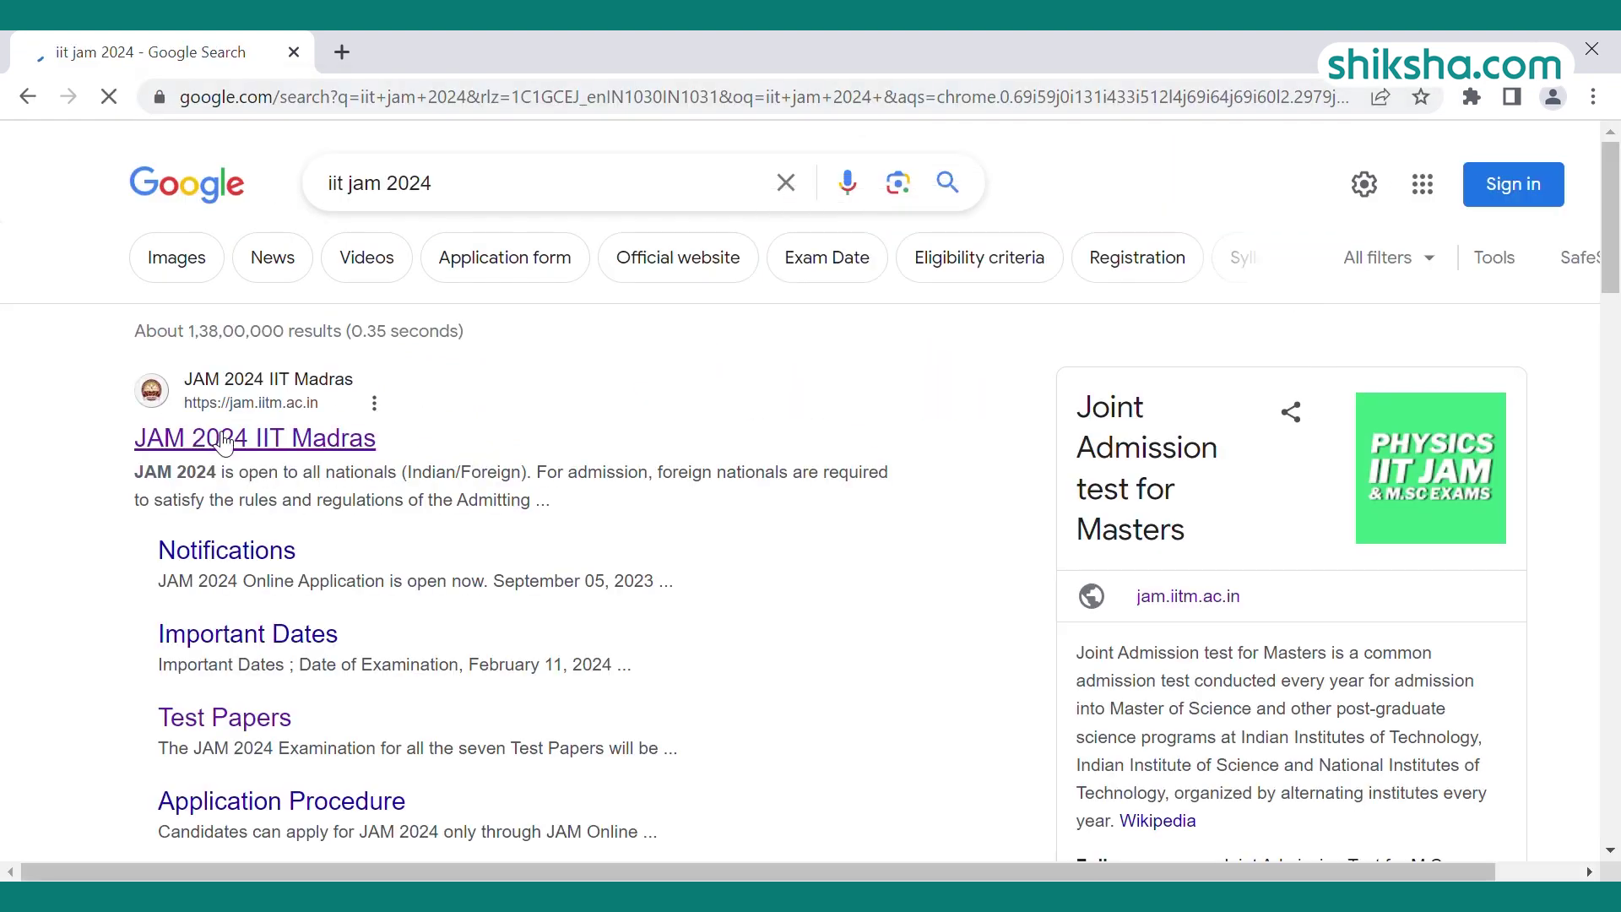
Step: Open the official JAM 2024 IIT Madras site and its candidate registration form
left_click(221, 438)
scroll(219, 441, "down", 2)
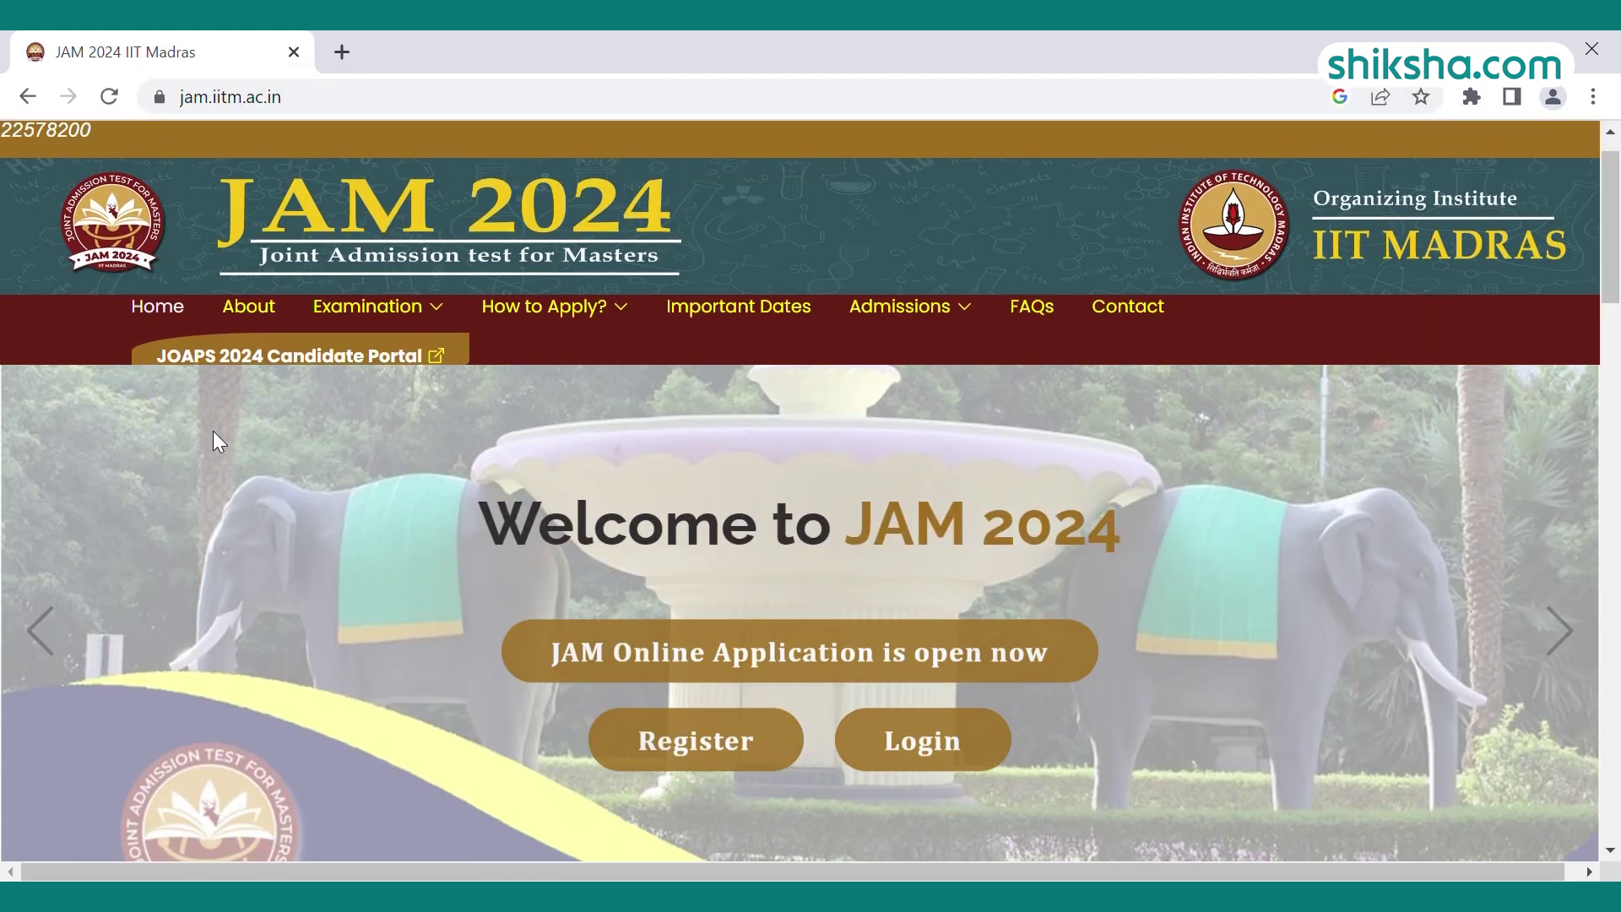
scroll(213, 430, "down", 4)
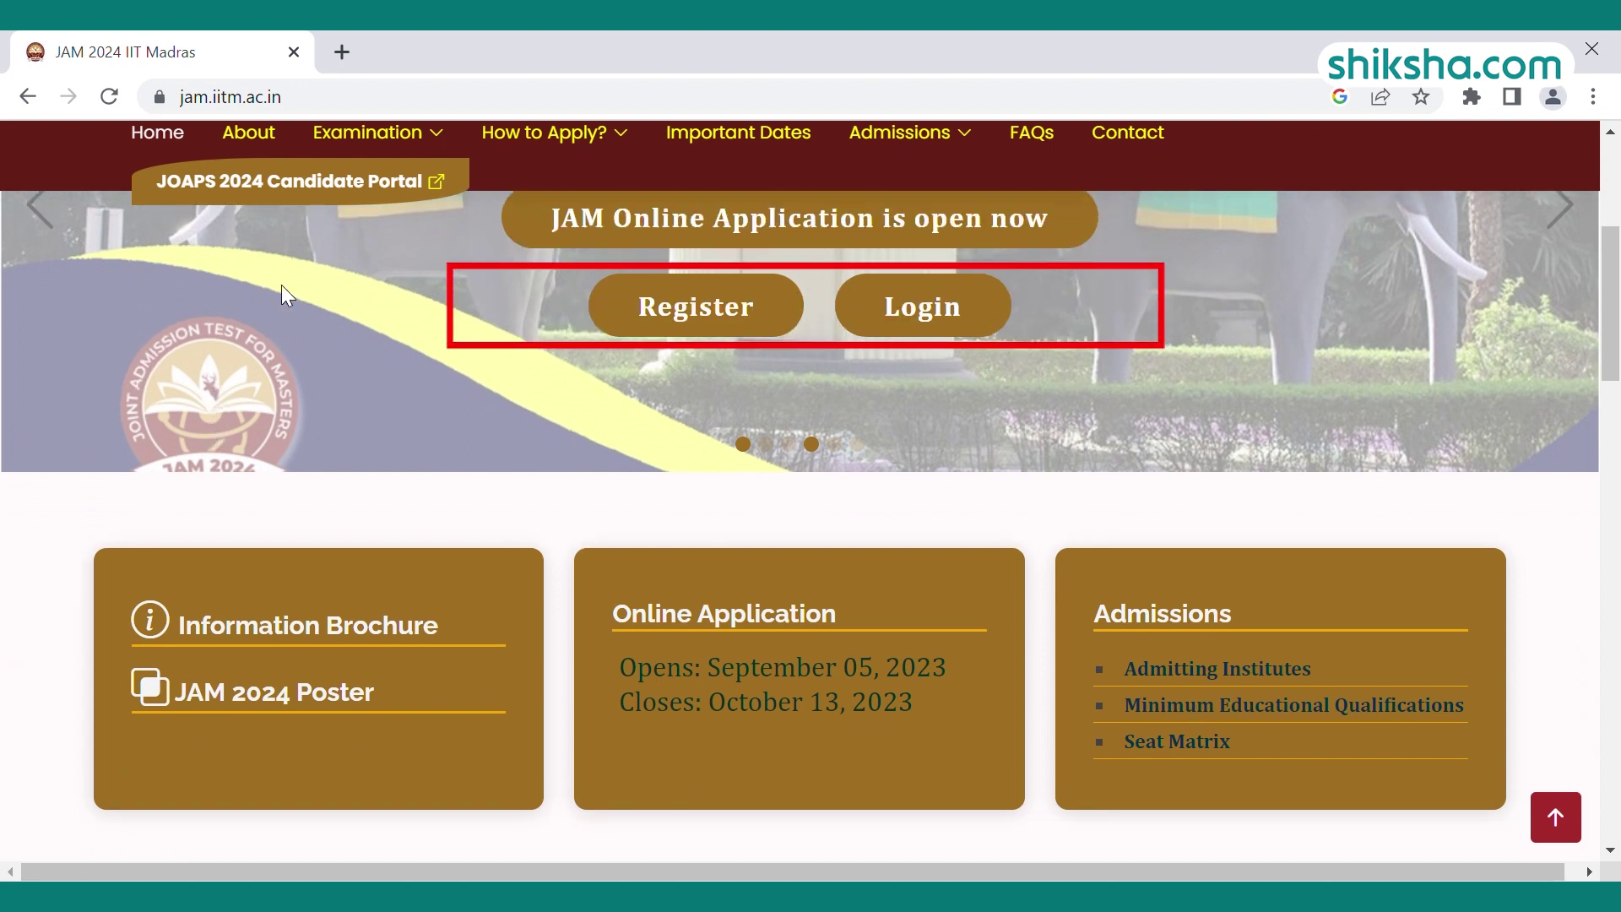
left_click(714, 321)
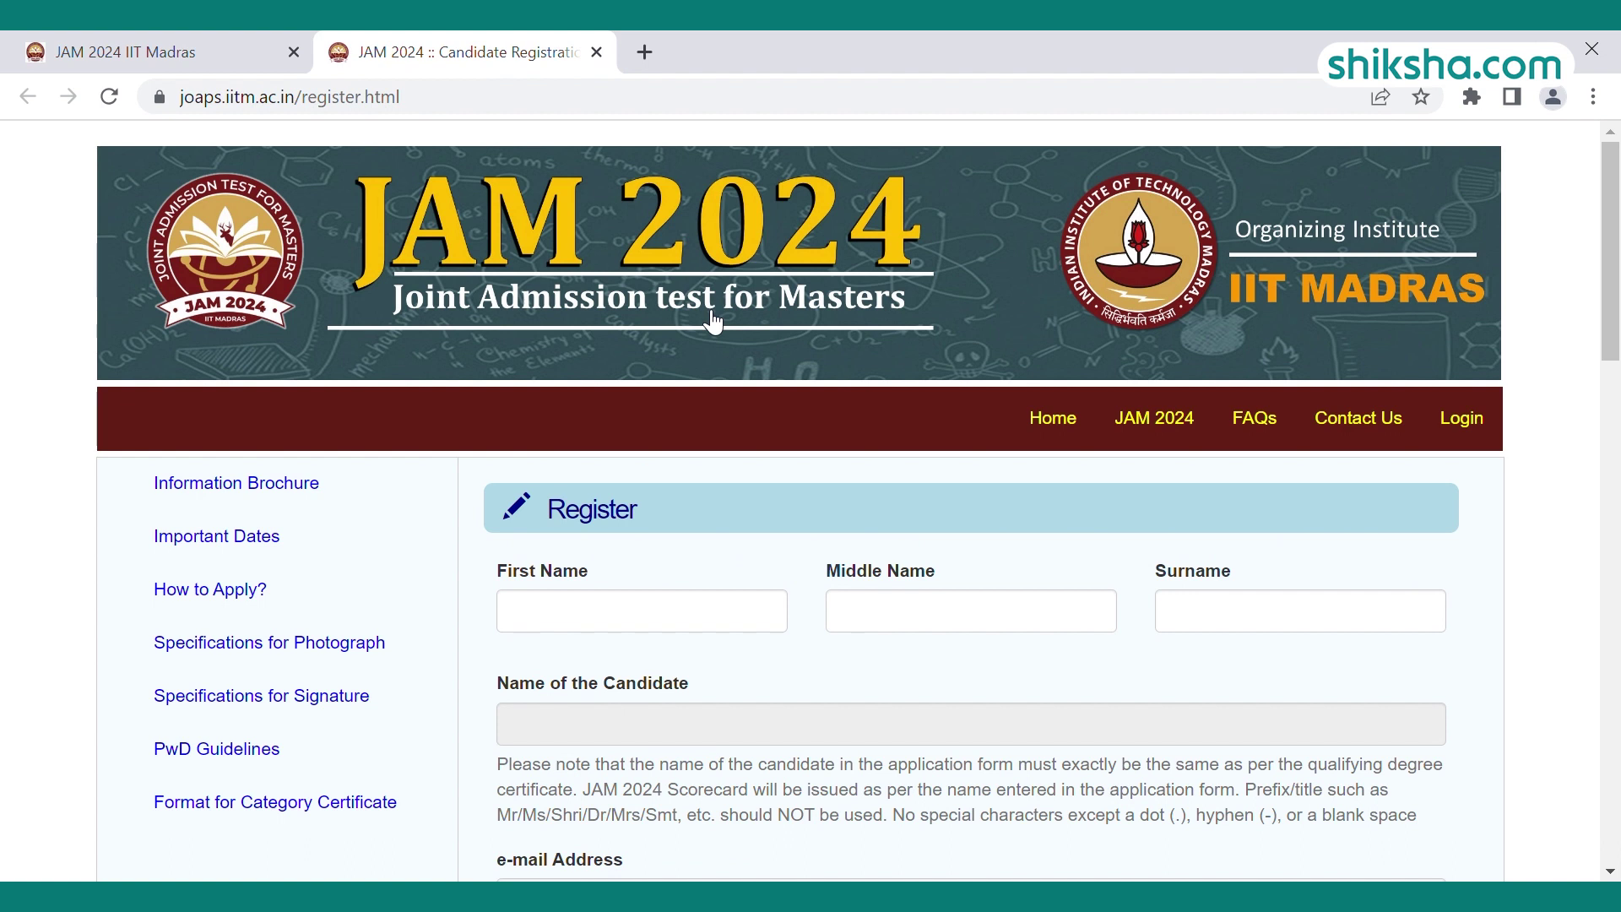
Step: Enter the candidate's first name, surname, e-mail address with confirmation, and mobile number
left_click(567, 616)
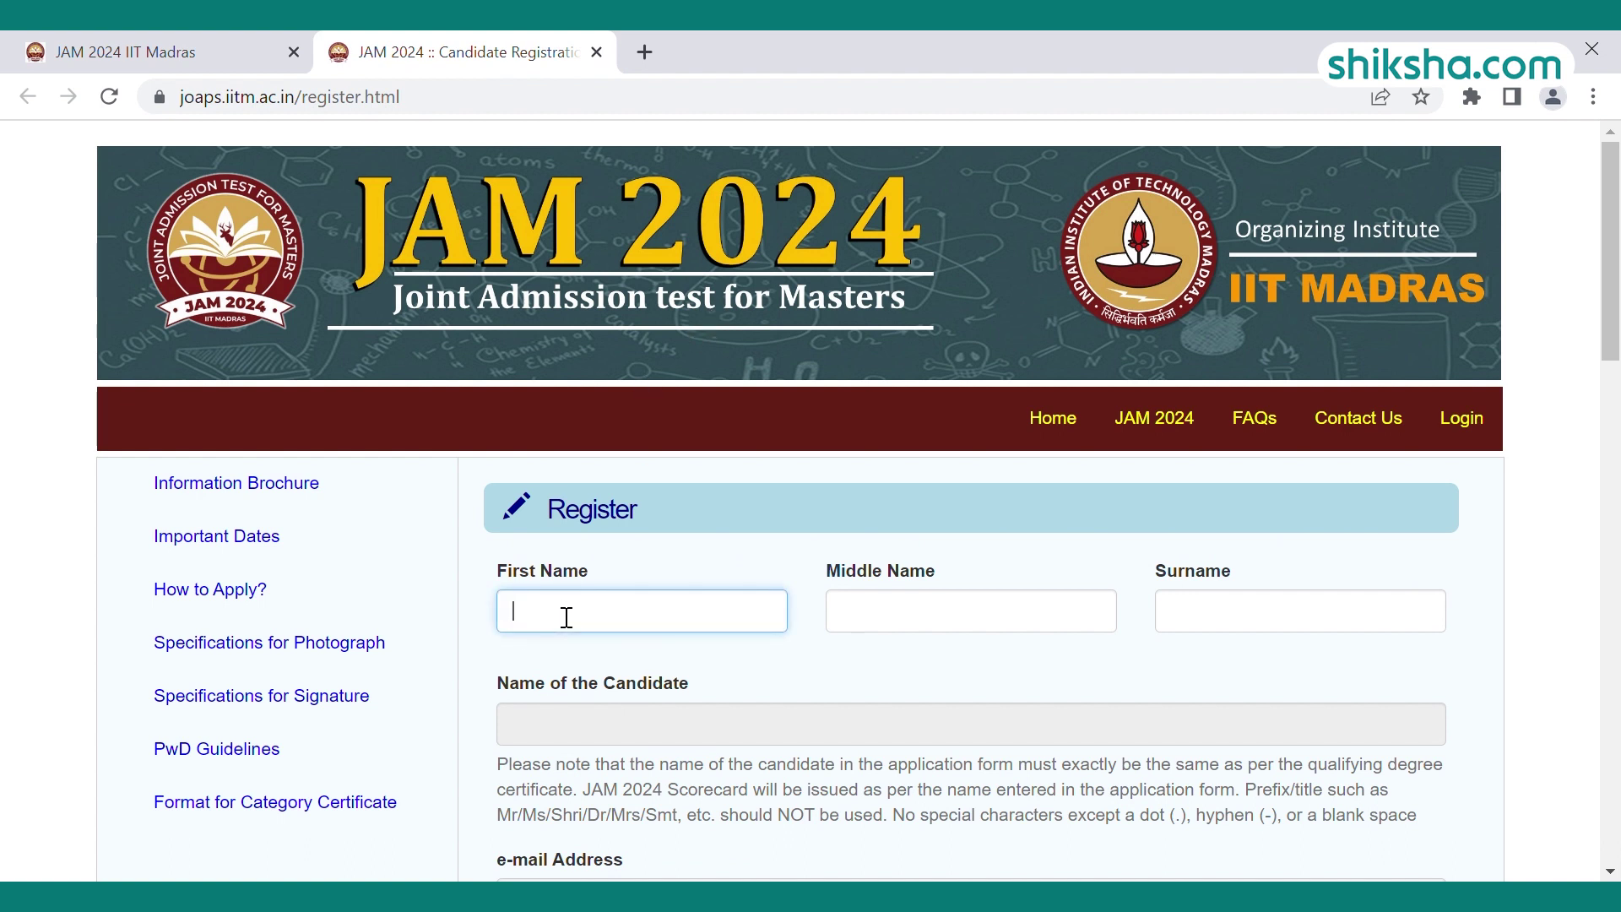
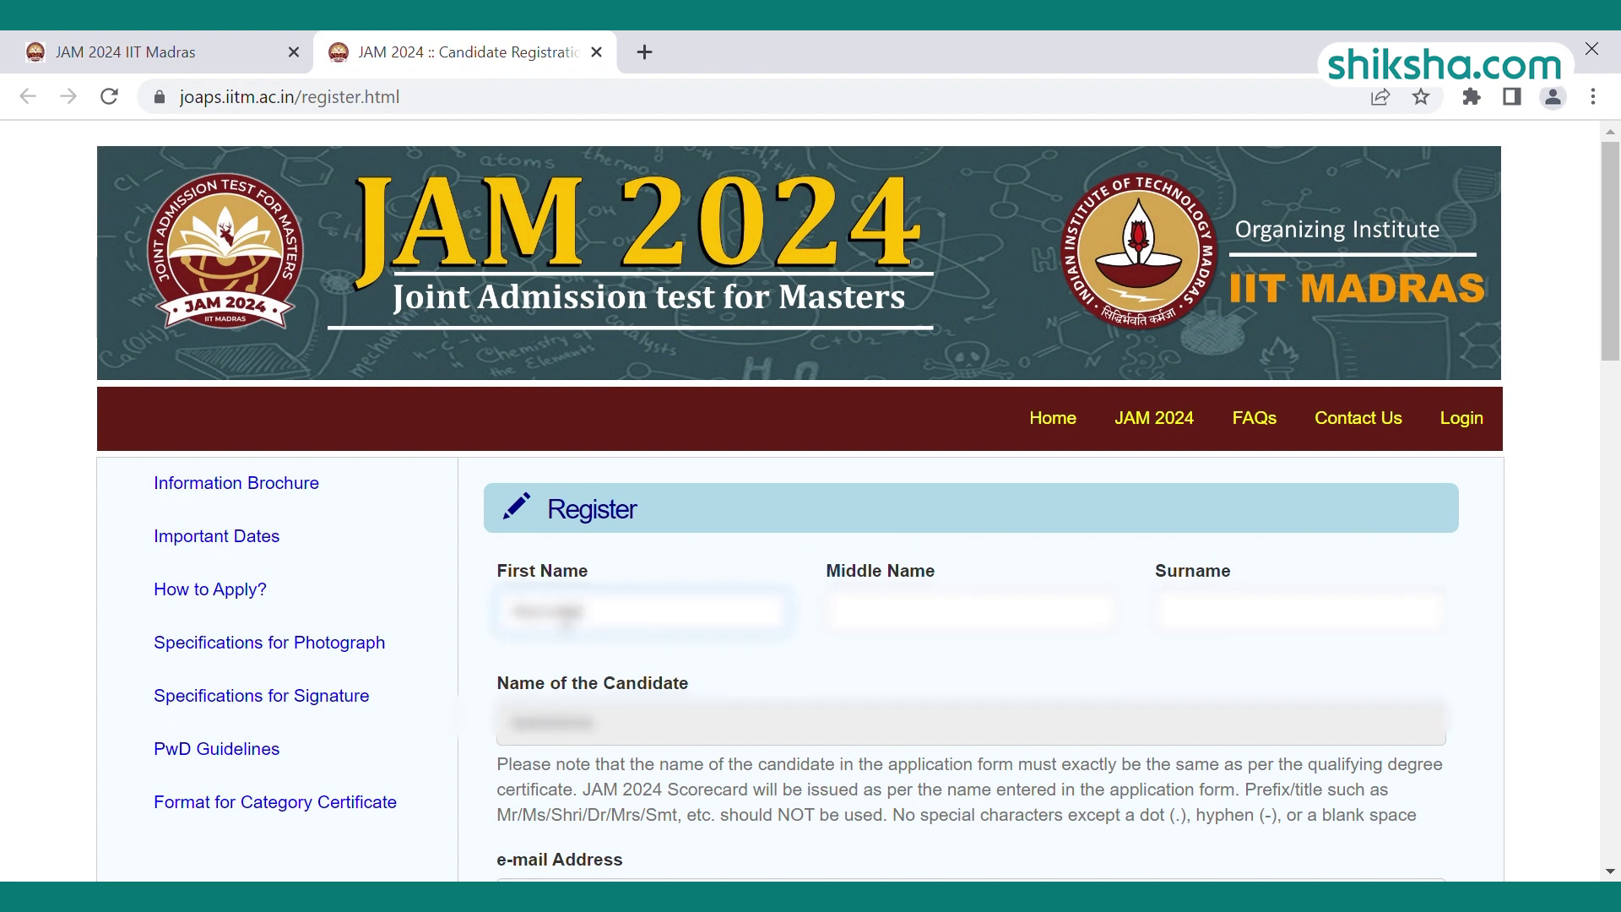
left_click(1211, 617)
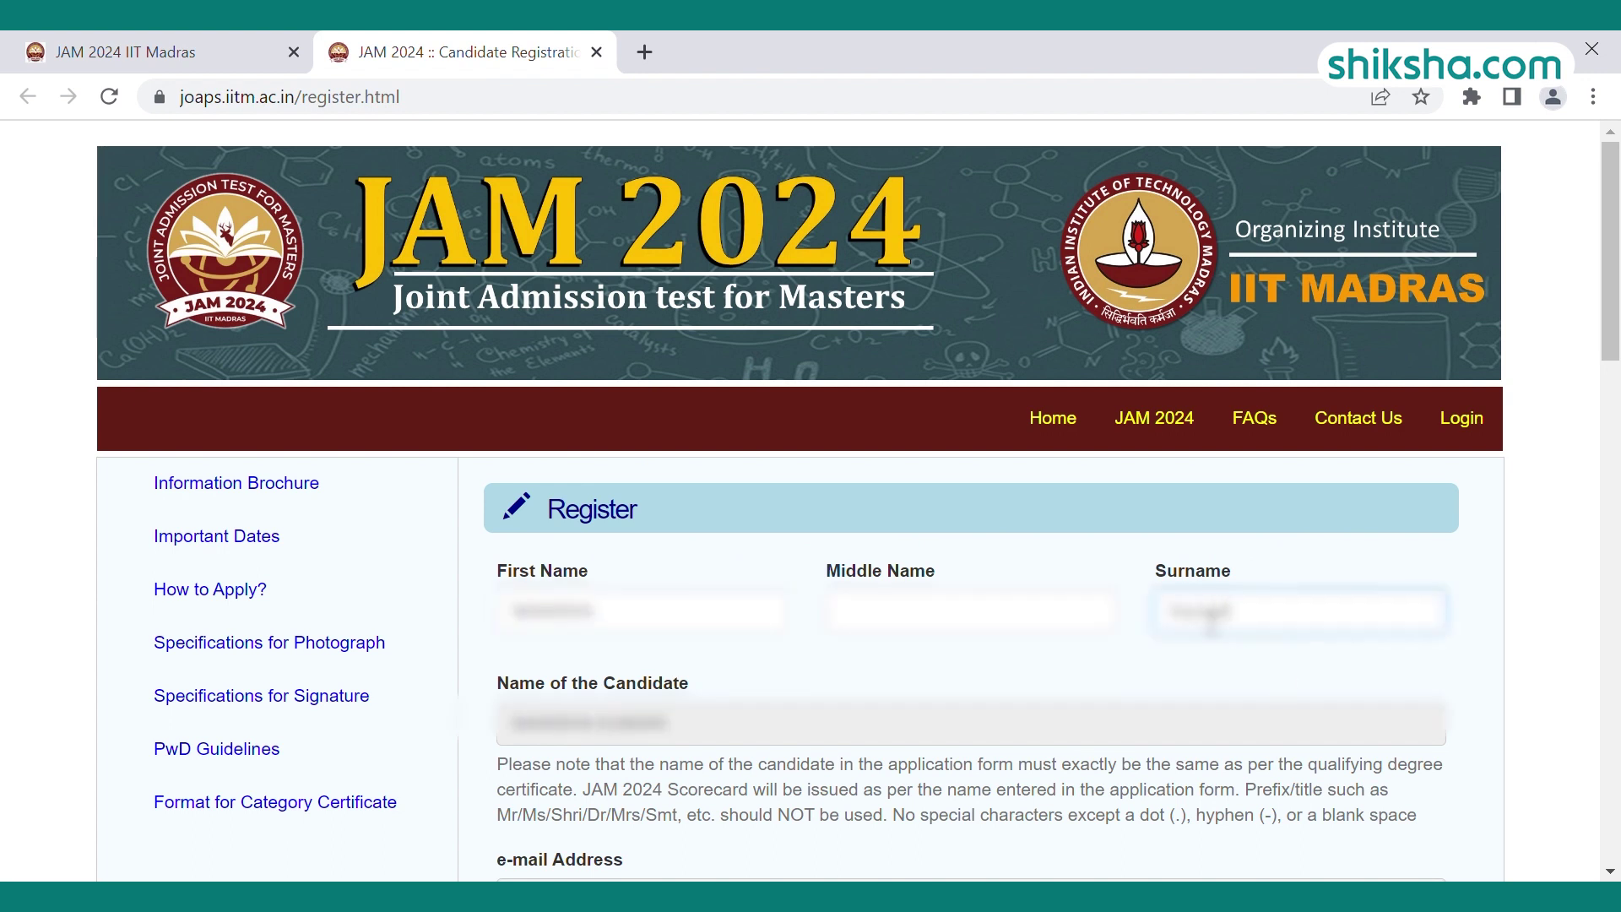
key("Tab")
left_click(633, 815)
key("Tab")
type("90927712")
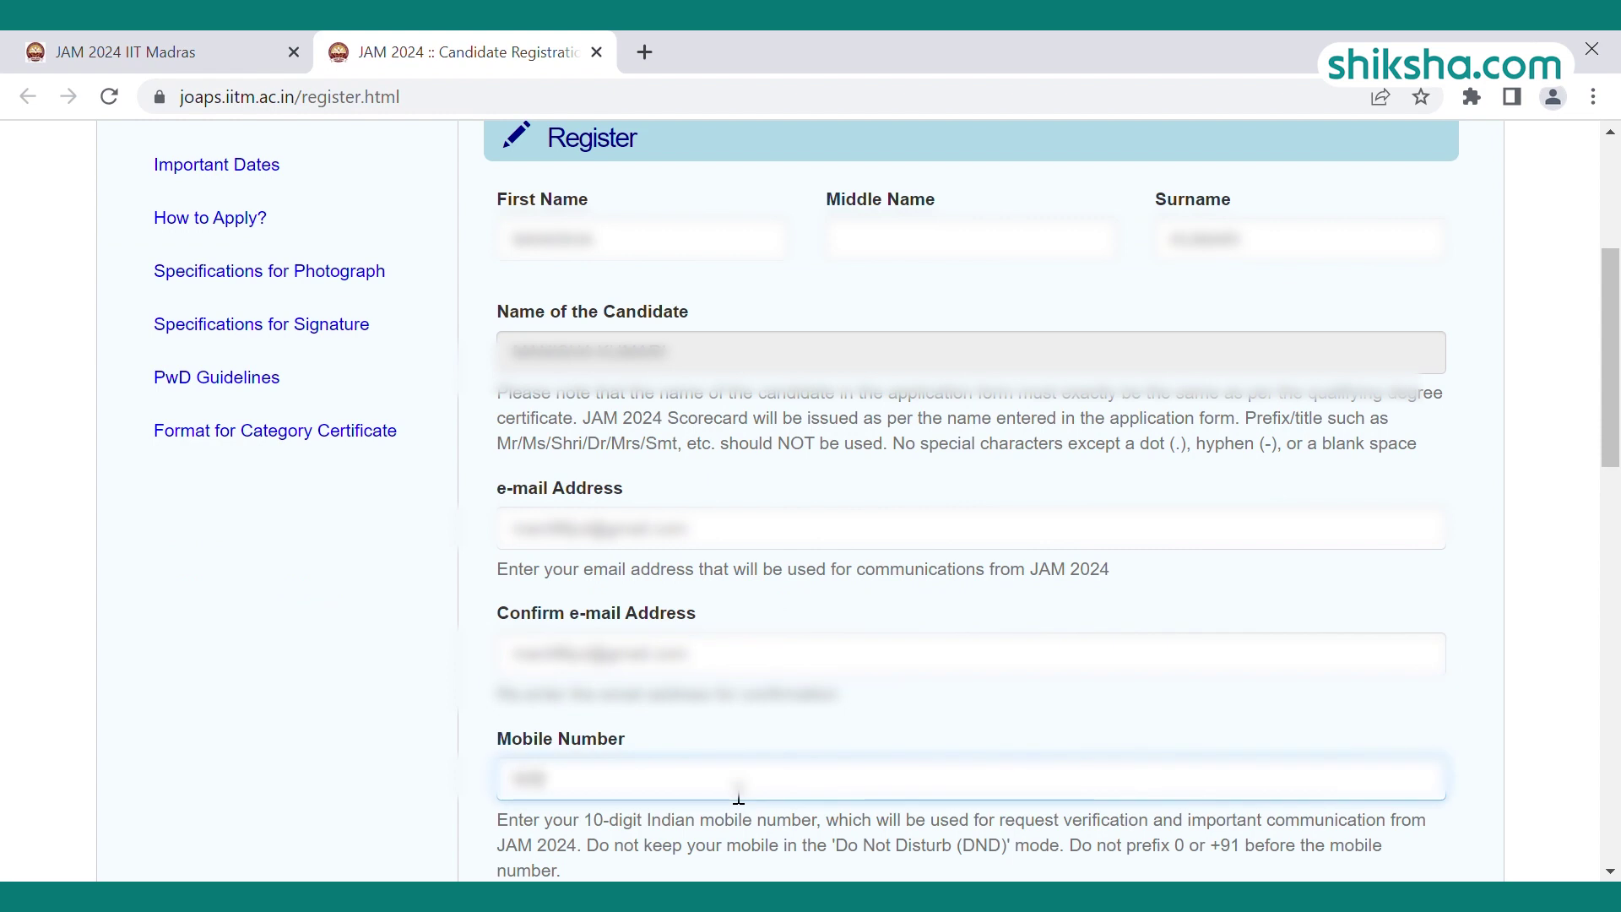
Step: Set and confirm the account password, answer the captcha with 3, and submit registration
scroll(738, 798, "down", 4)
left_click(634, 754)
type("a")
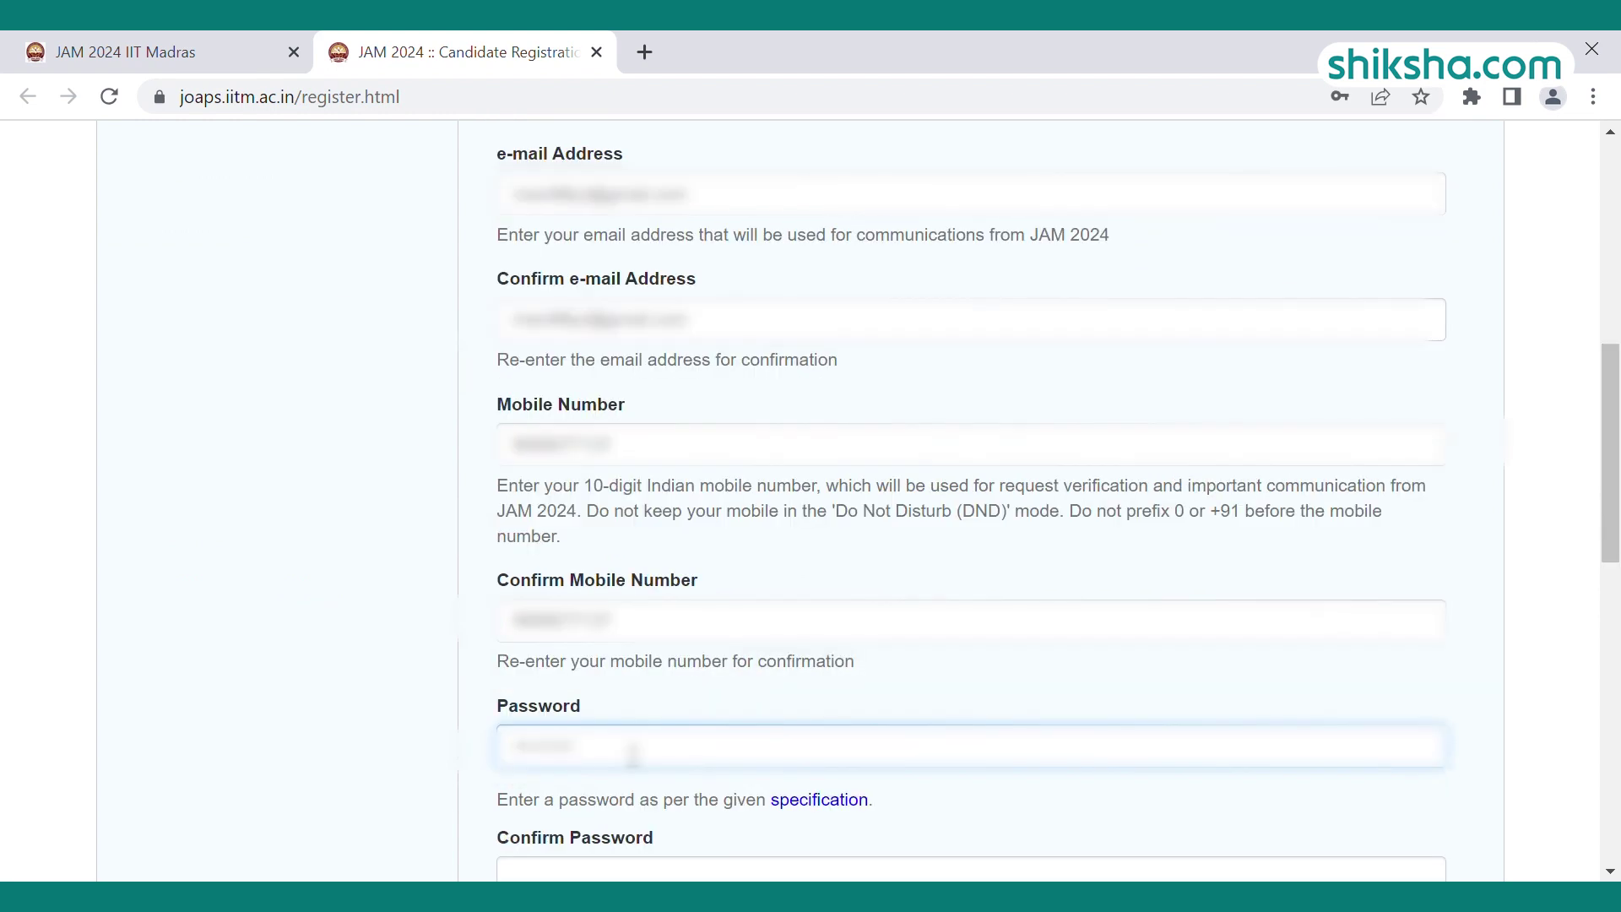
scroll(633, 754, "down", 5)
left_click(919, 439)
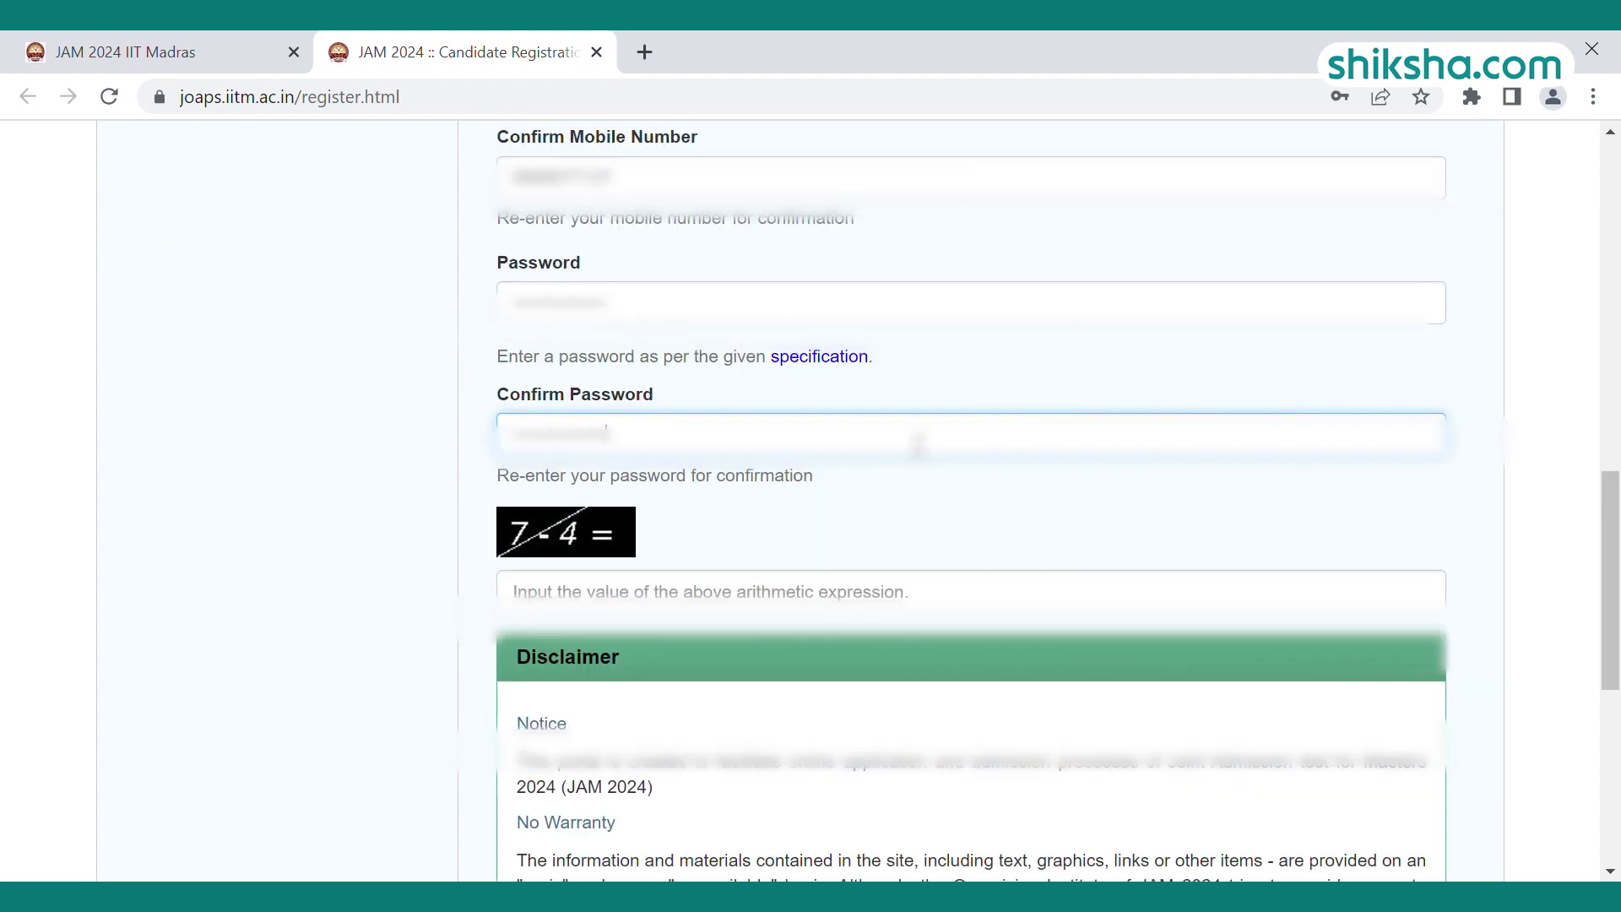
left_click(759, 594)
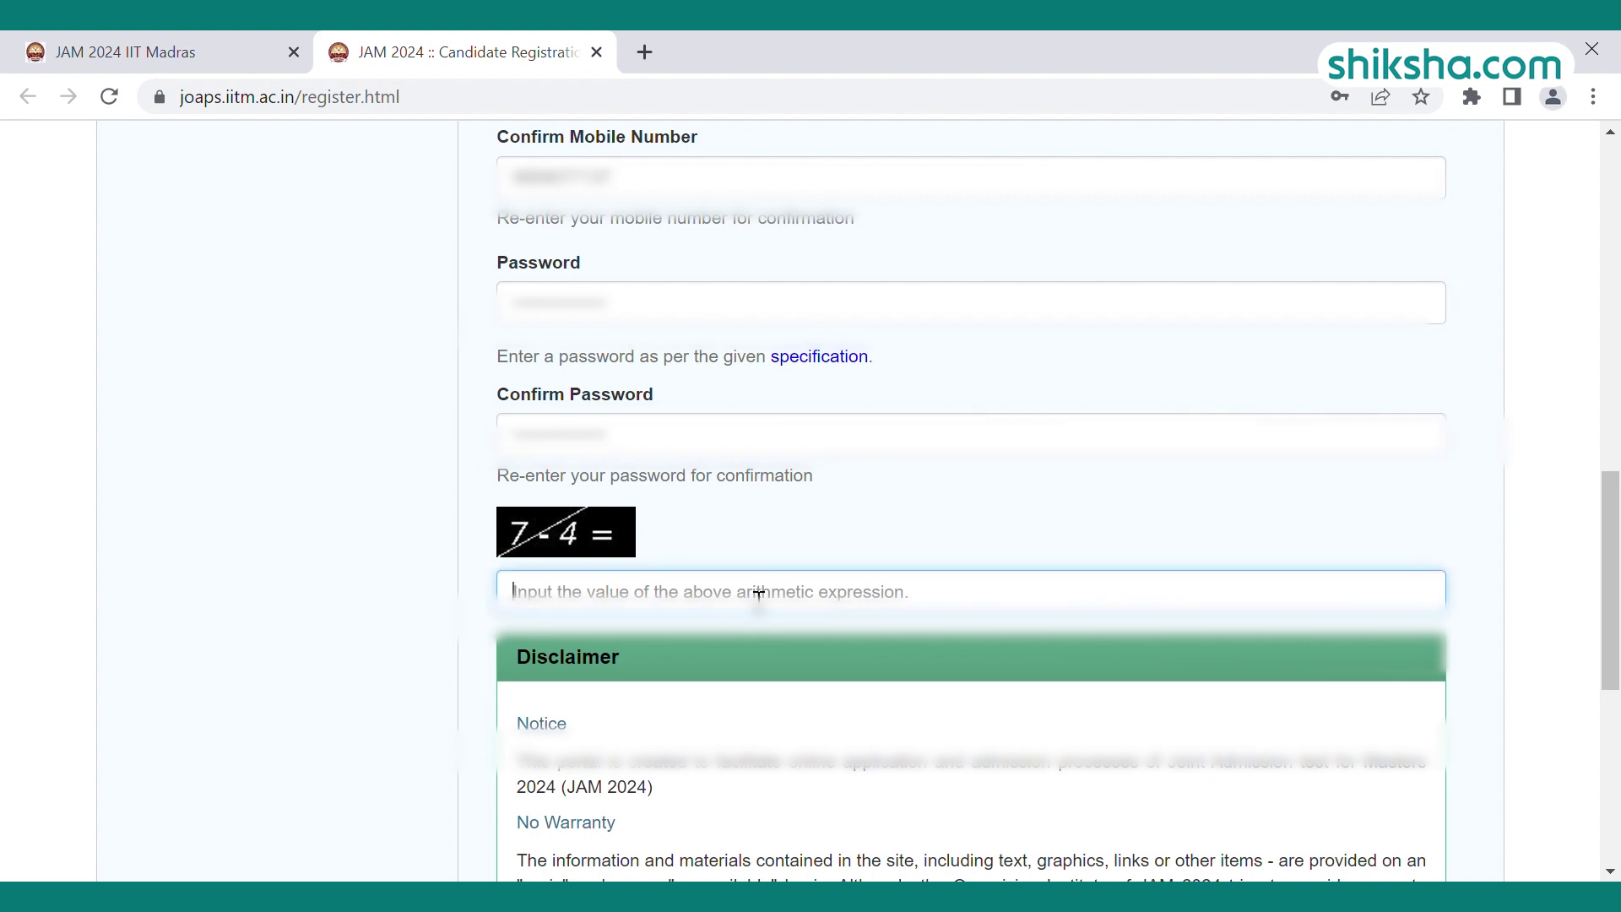
type("3")
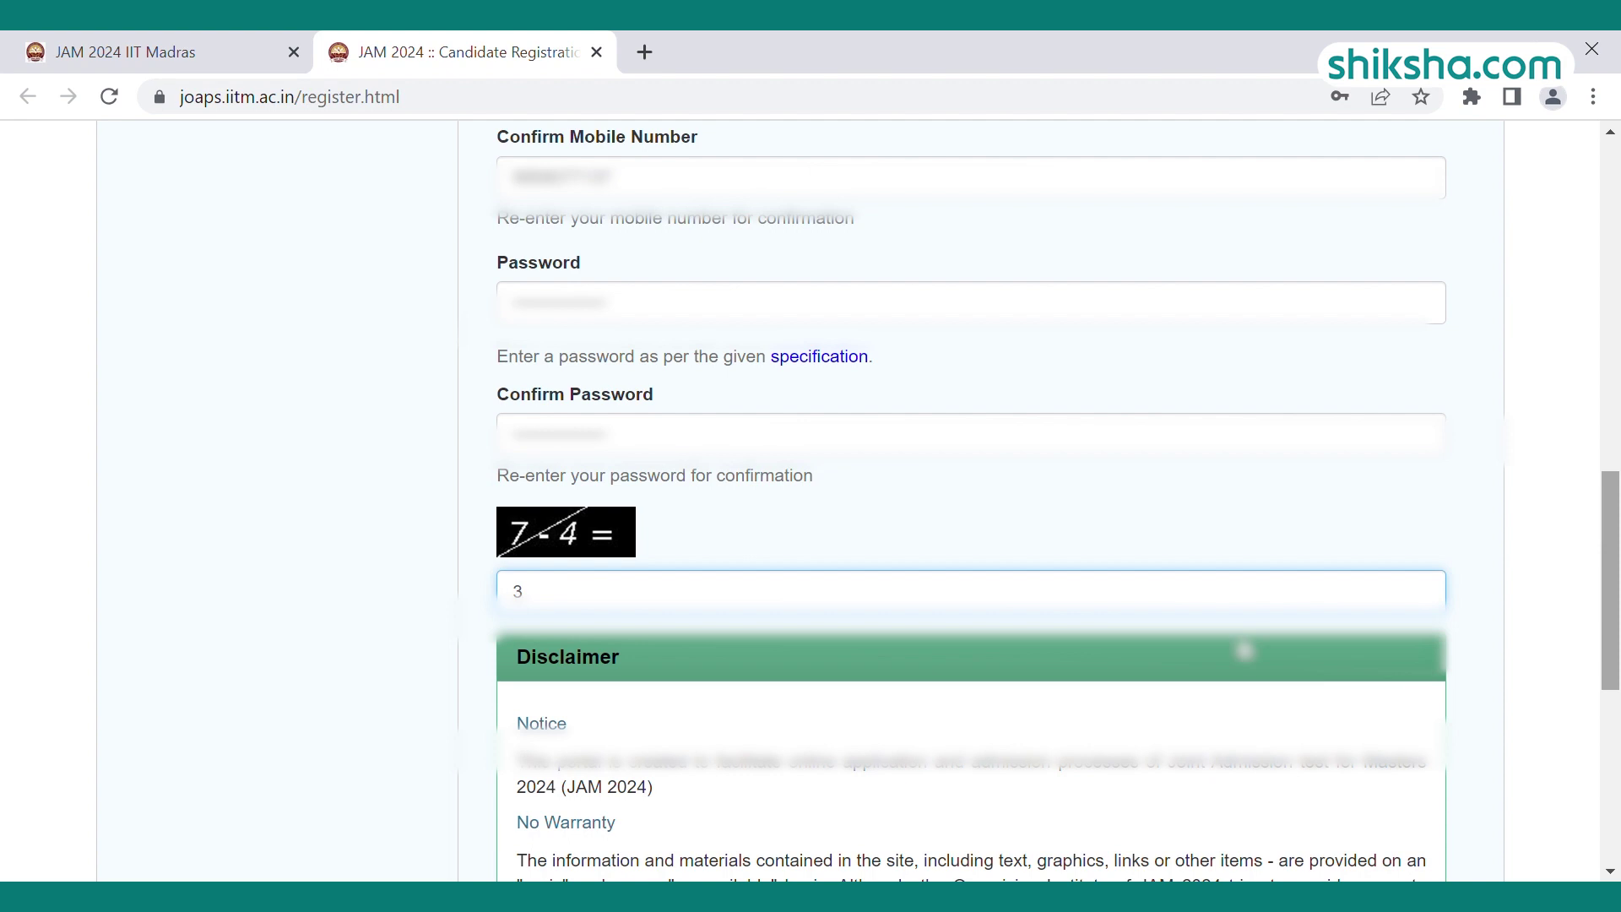
scroll(1031, 517, "down", 7)
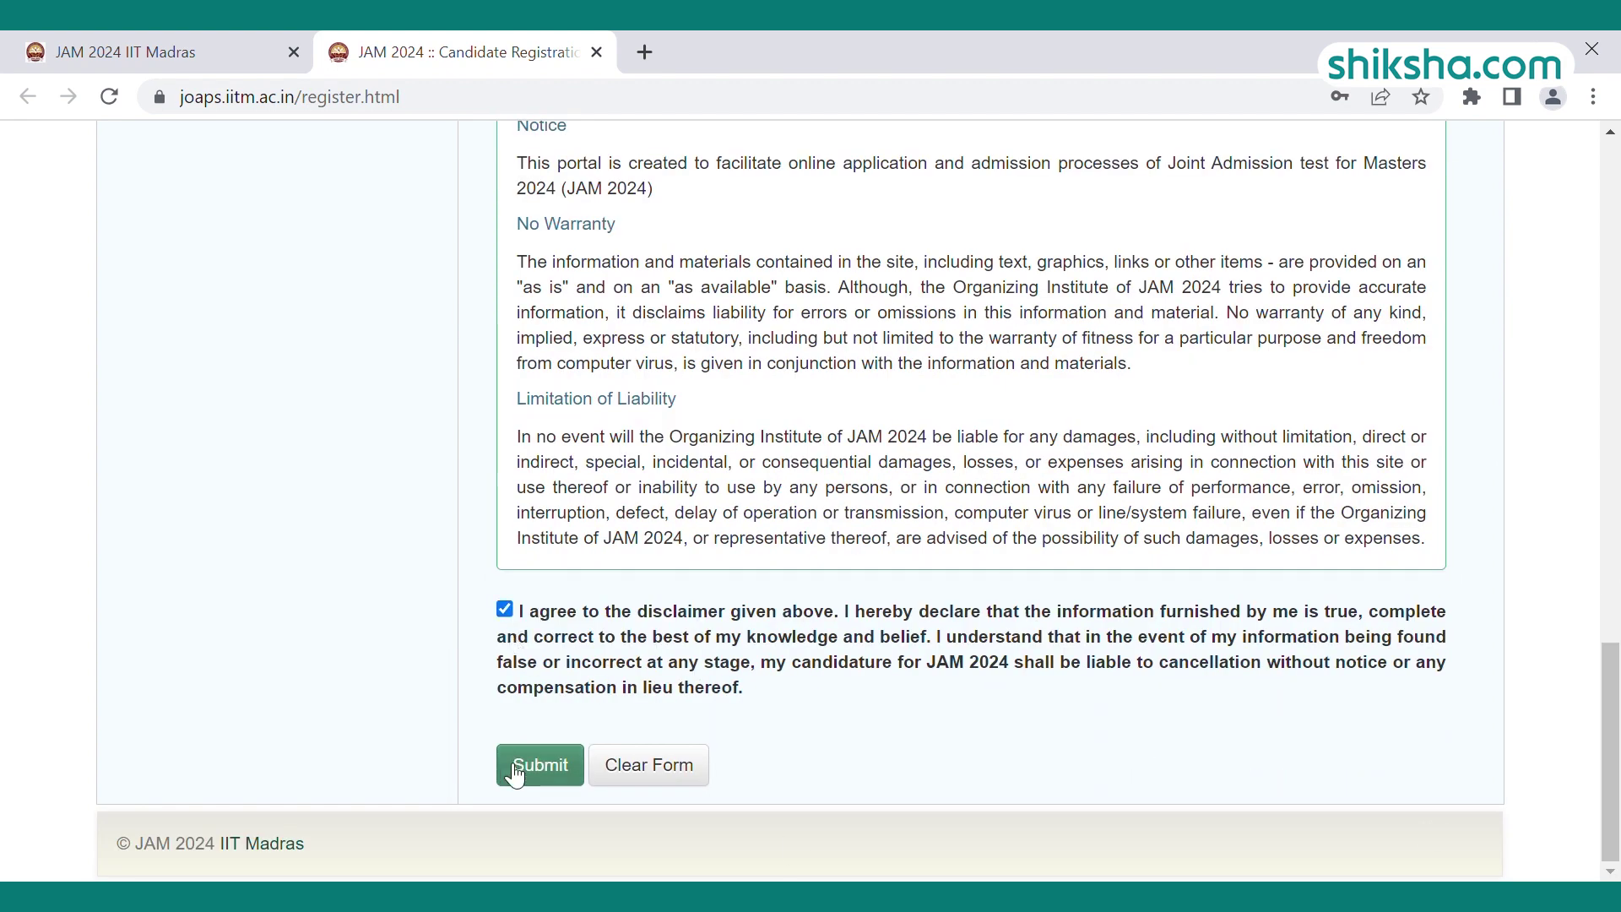
left_click(551, 778)
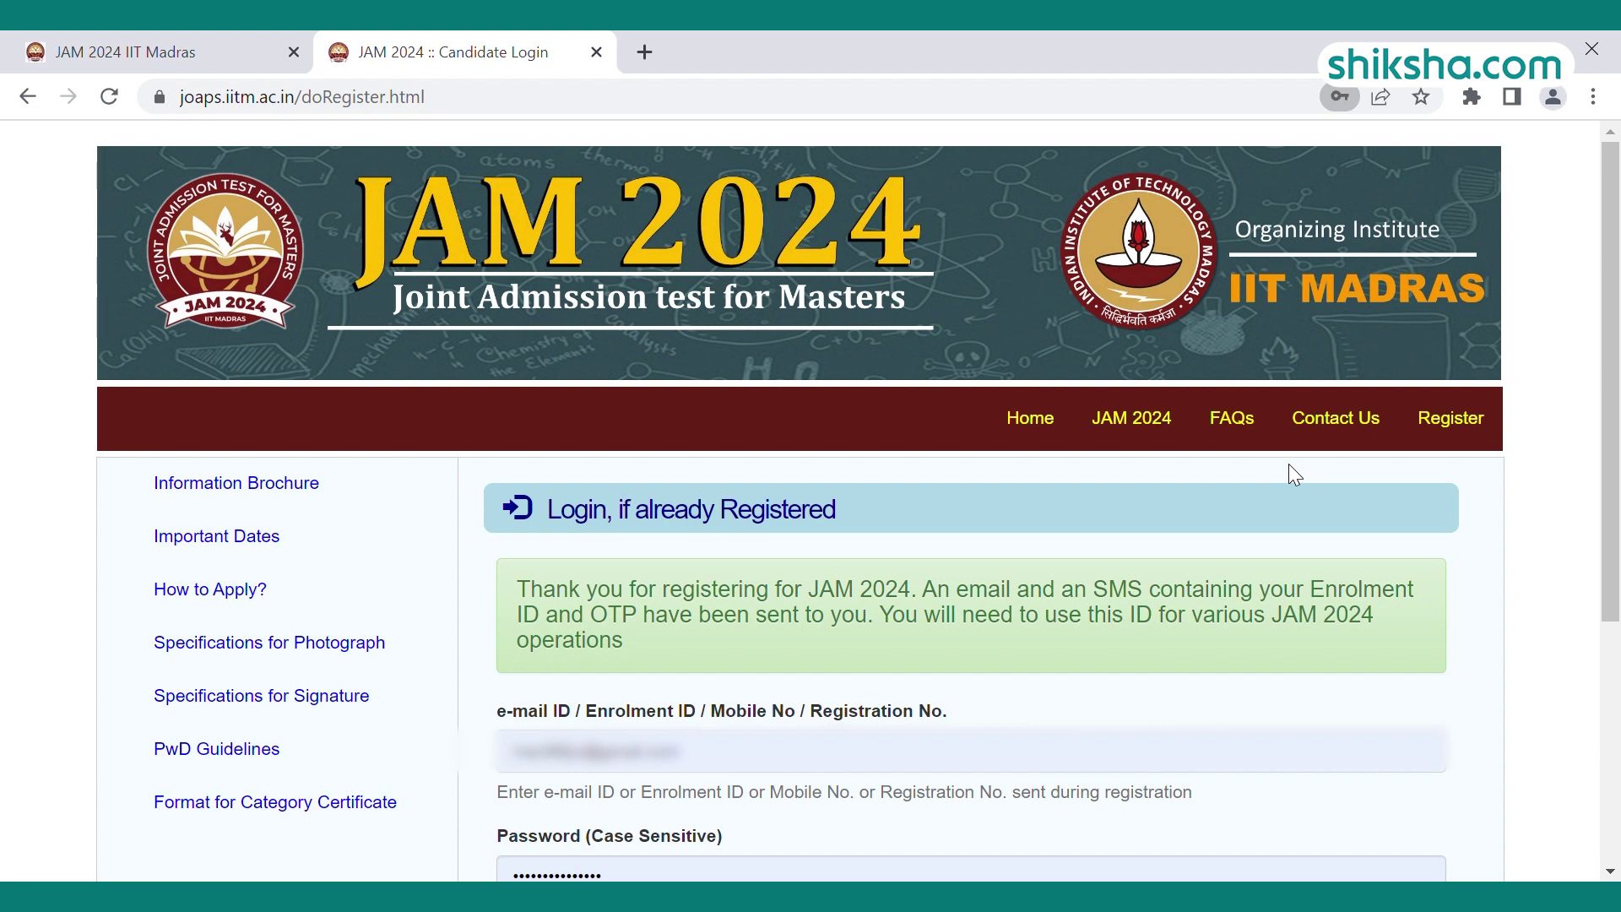
Step: Verify the registered mobile number, then confirm the e-mail address with its OTP code
scroll(915, 637, "down", 4)
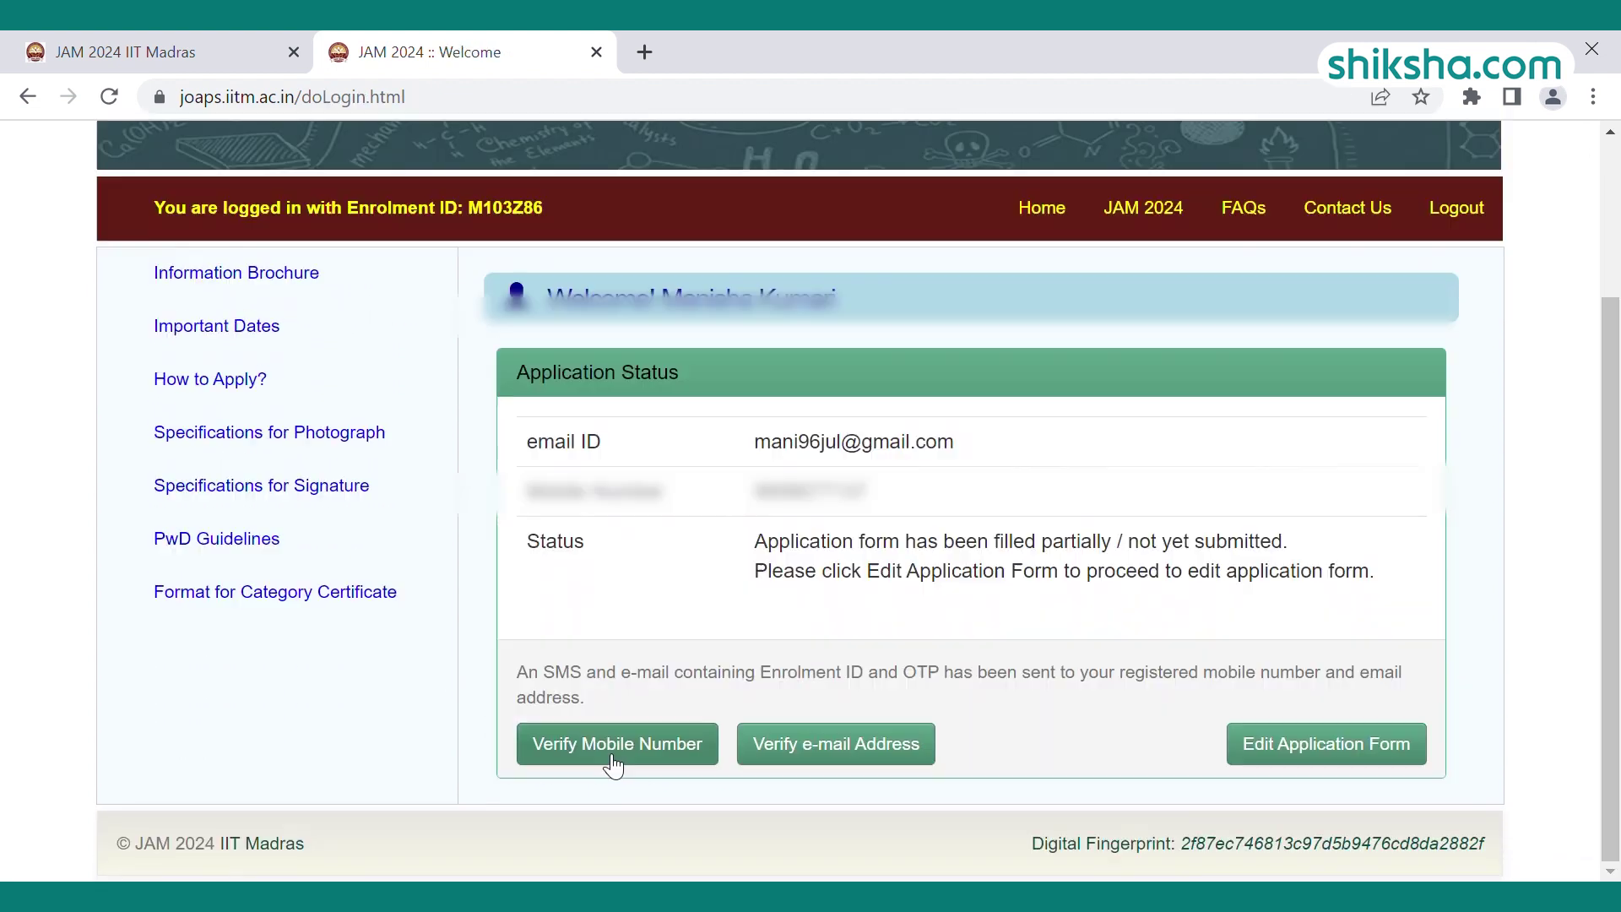
left_click(639, 746)
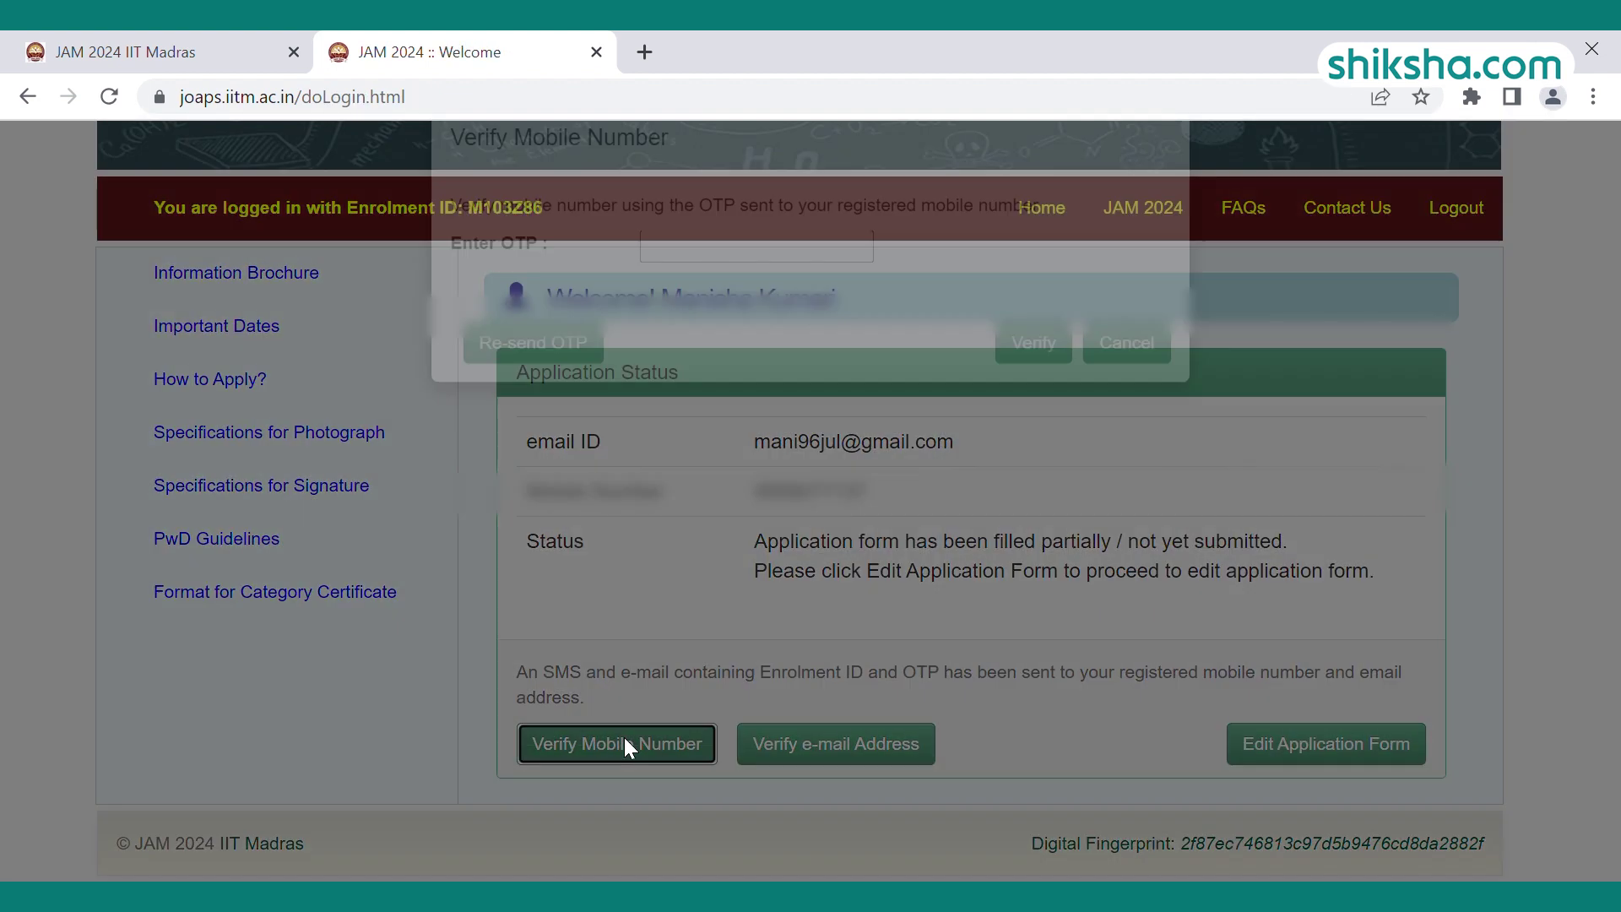
left_click(695, 321)
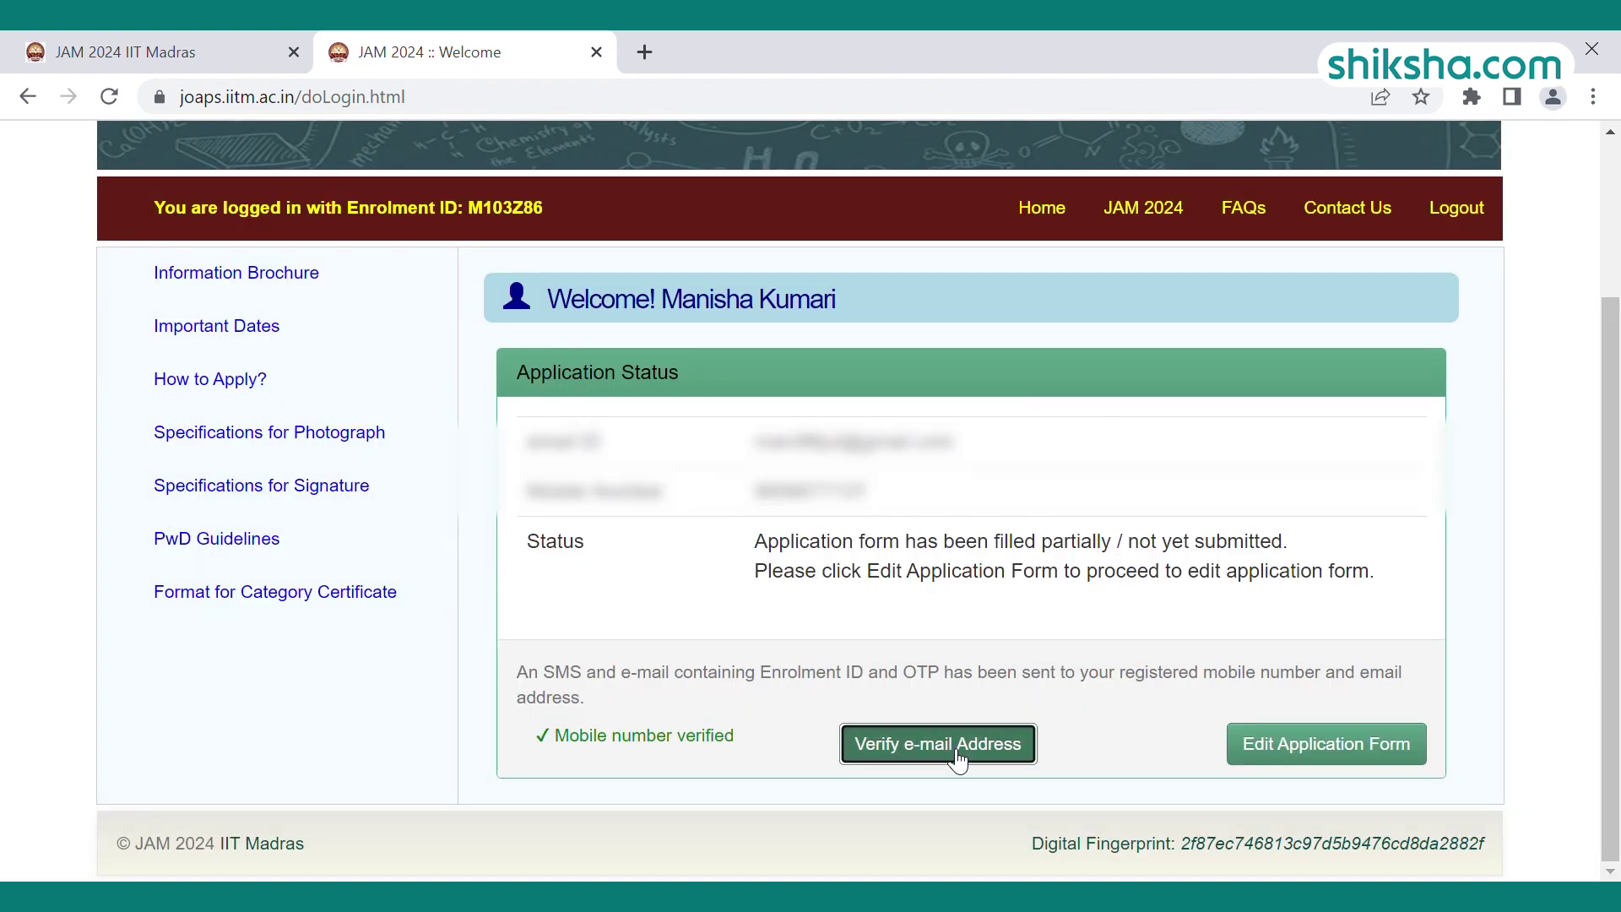
left_click(950, 749)
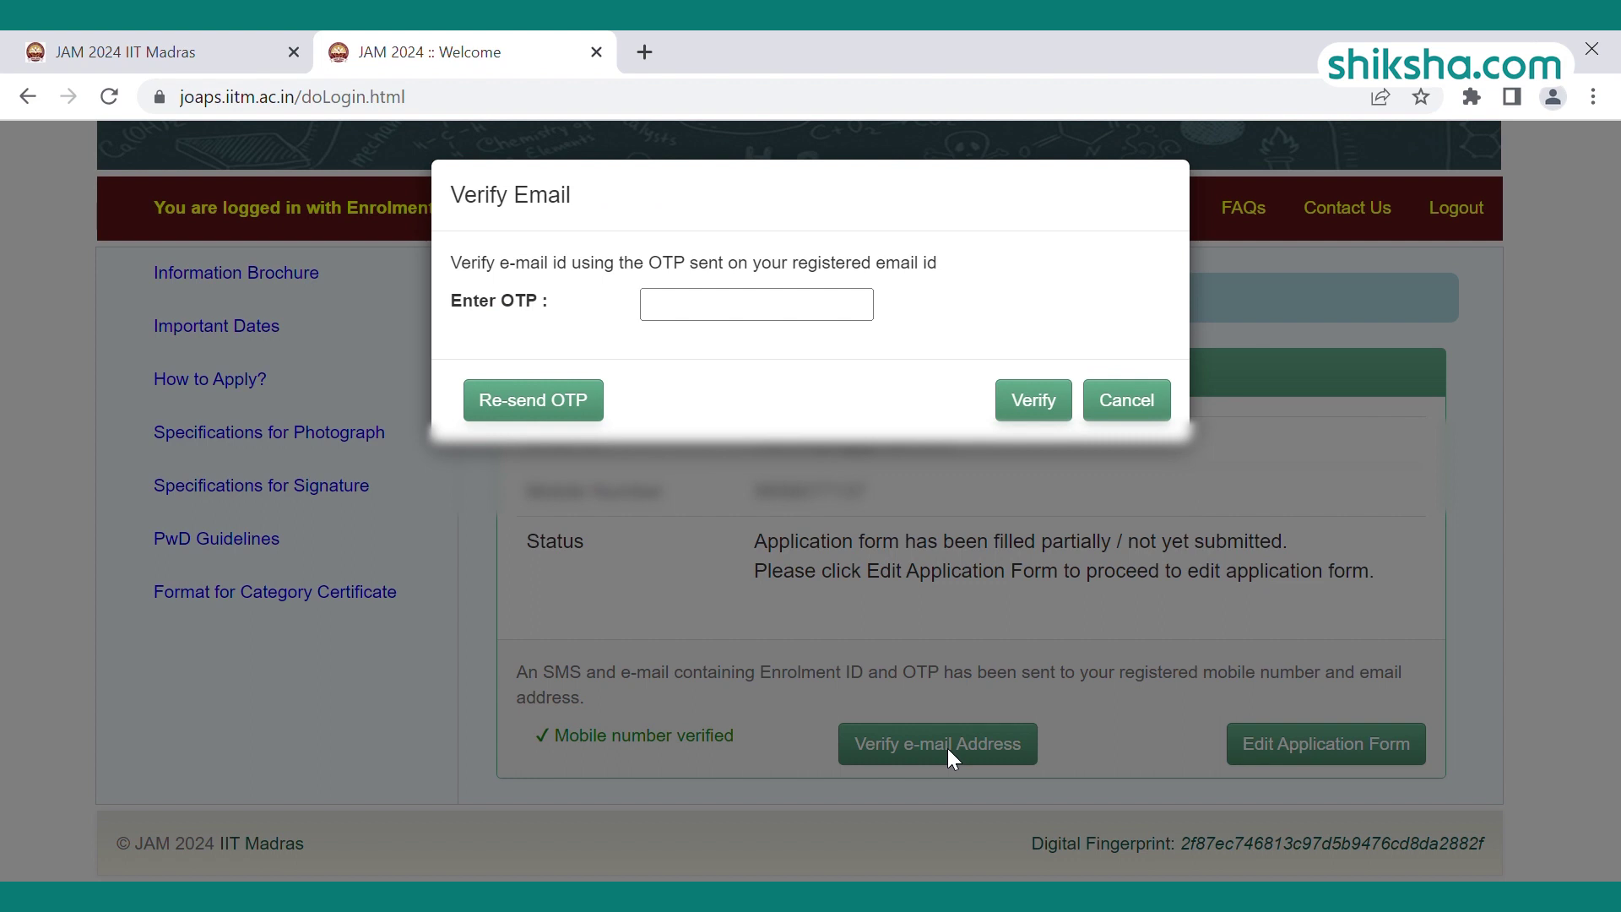
left_click(701, 311)
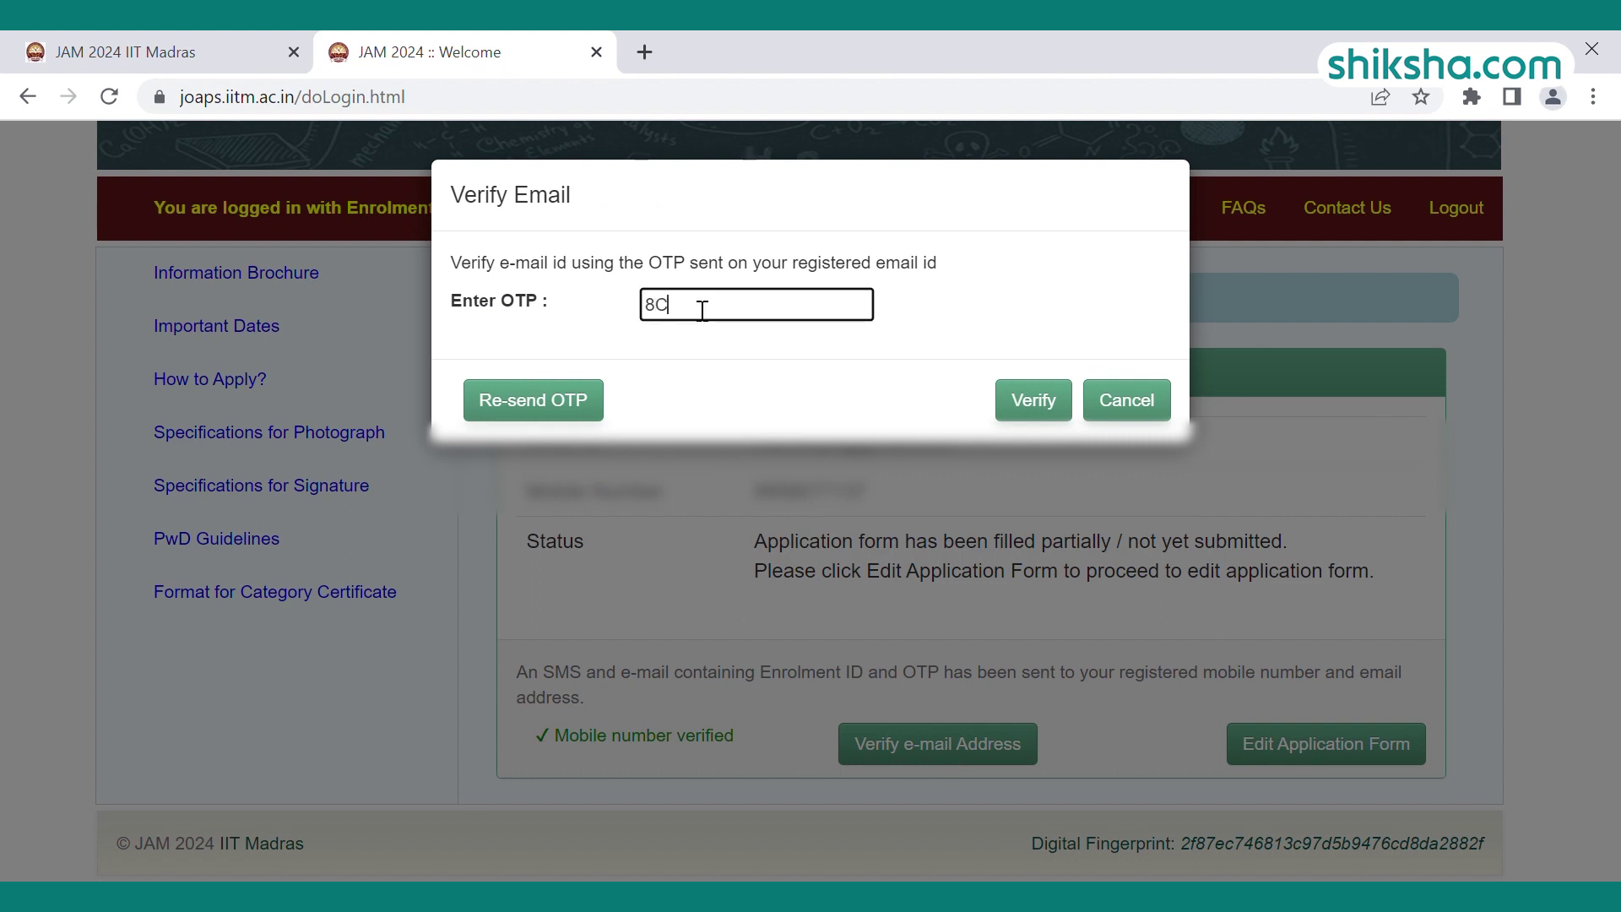
left_click(1056, 403)
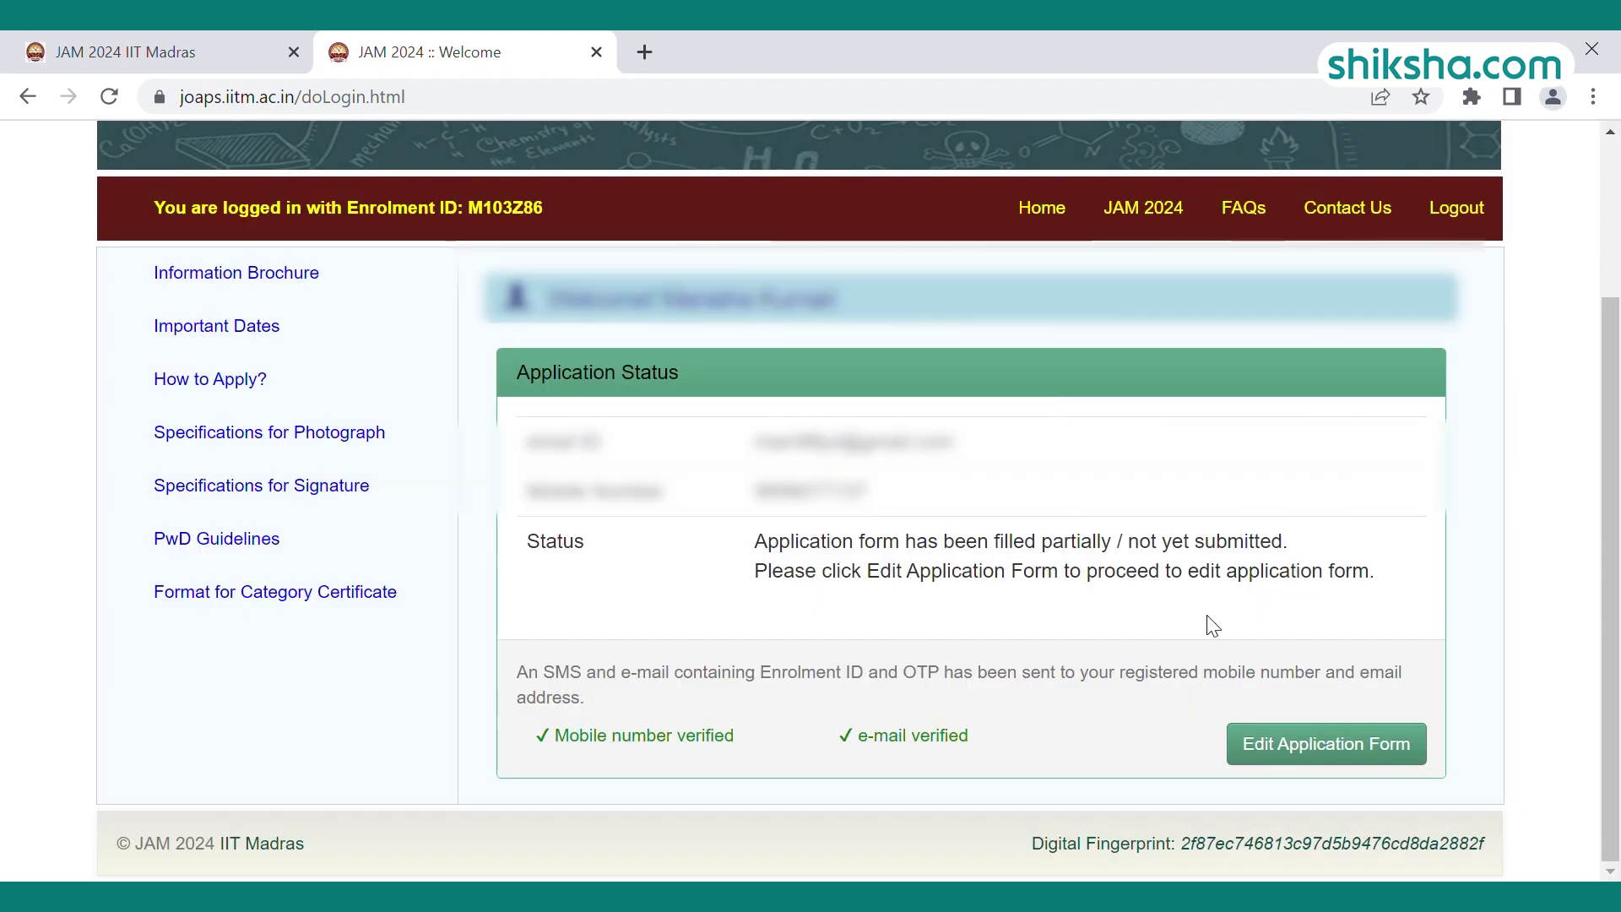
Step: Open the application form and choose two papers: Chemistry (CY) and Biotechnology (BT)
left_click(1276, 752)
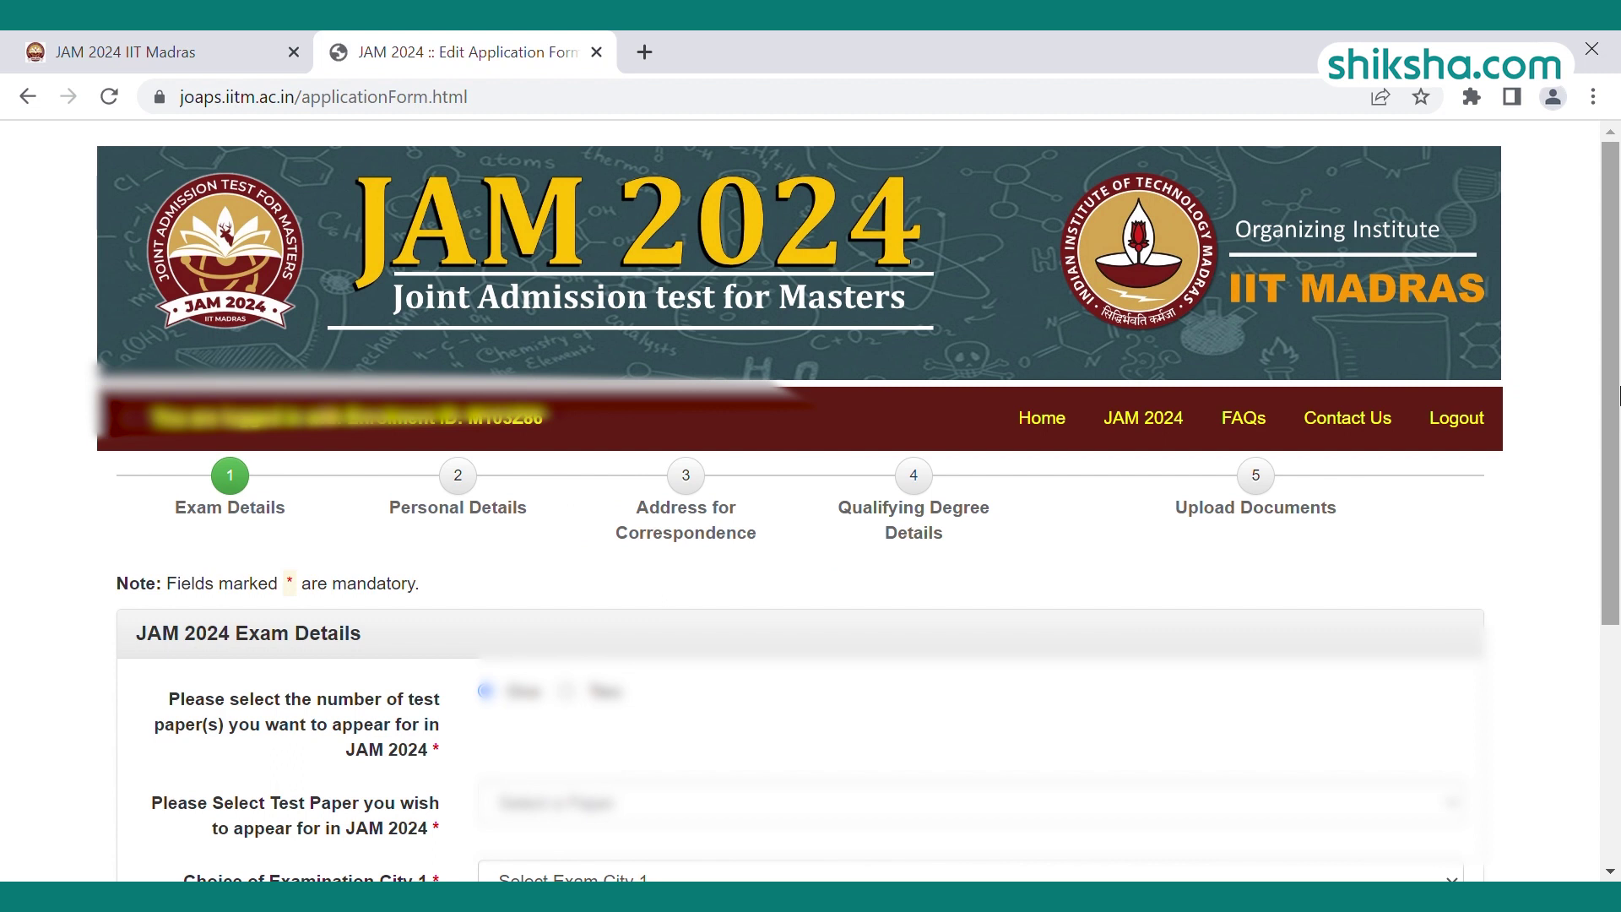
scroll(1616, 397, "down", 2)
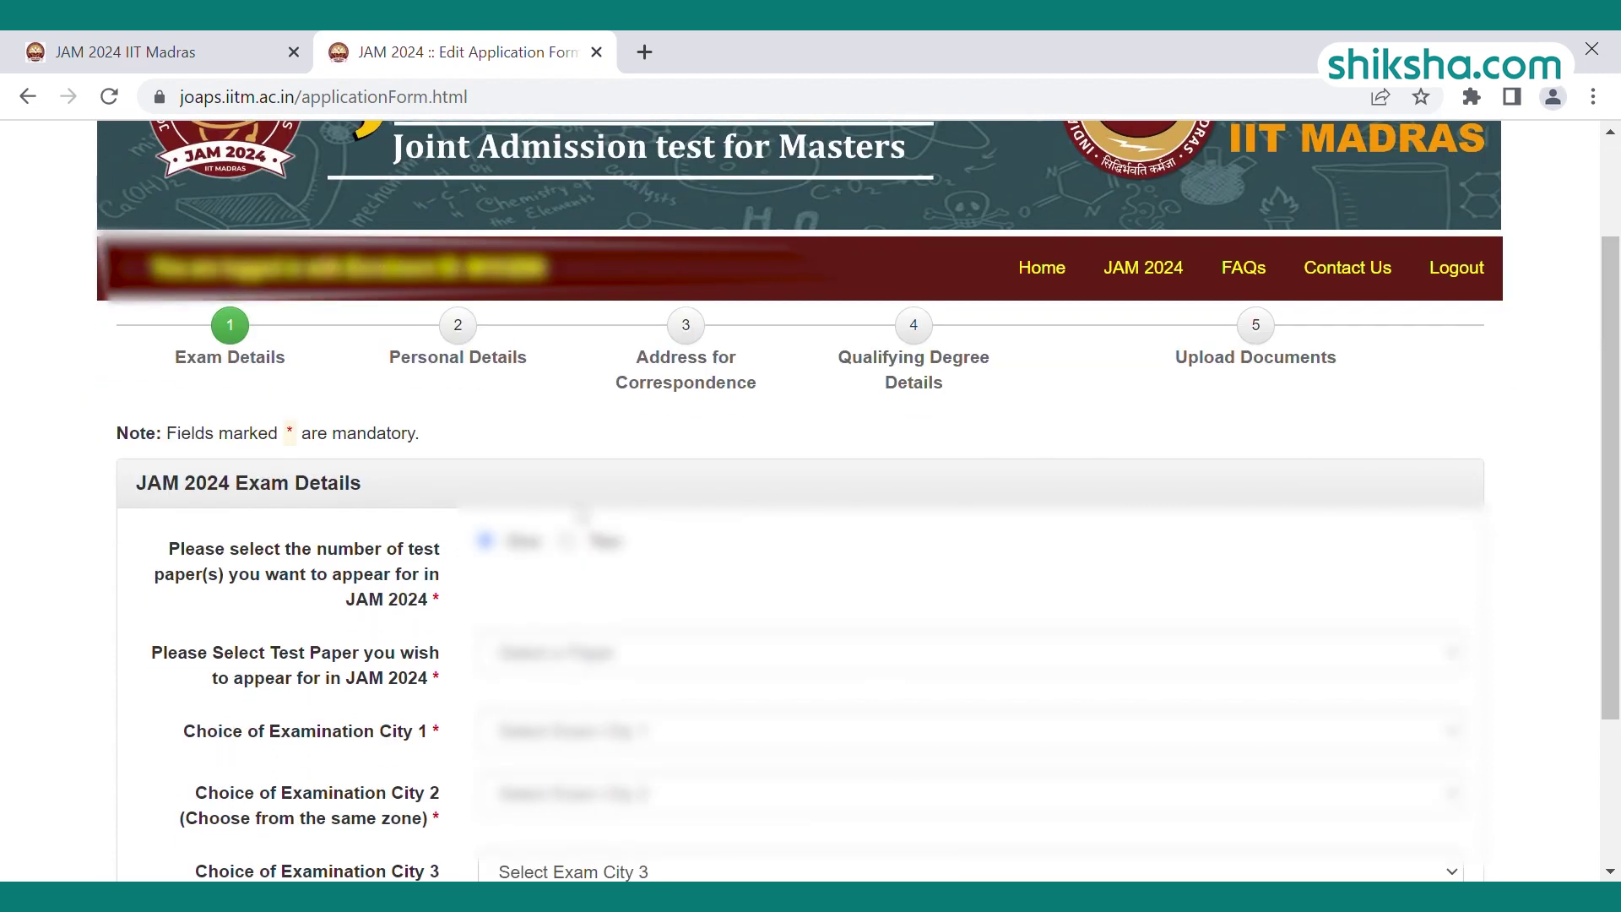
left_click(567, 540)
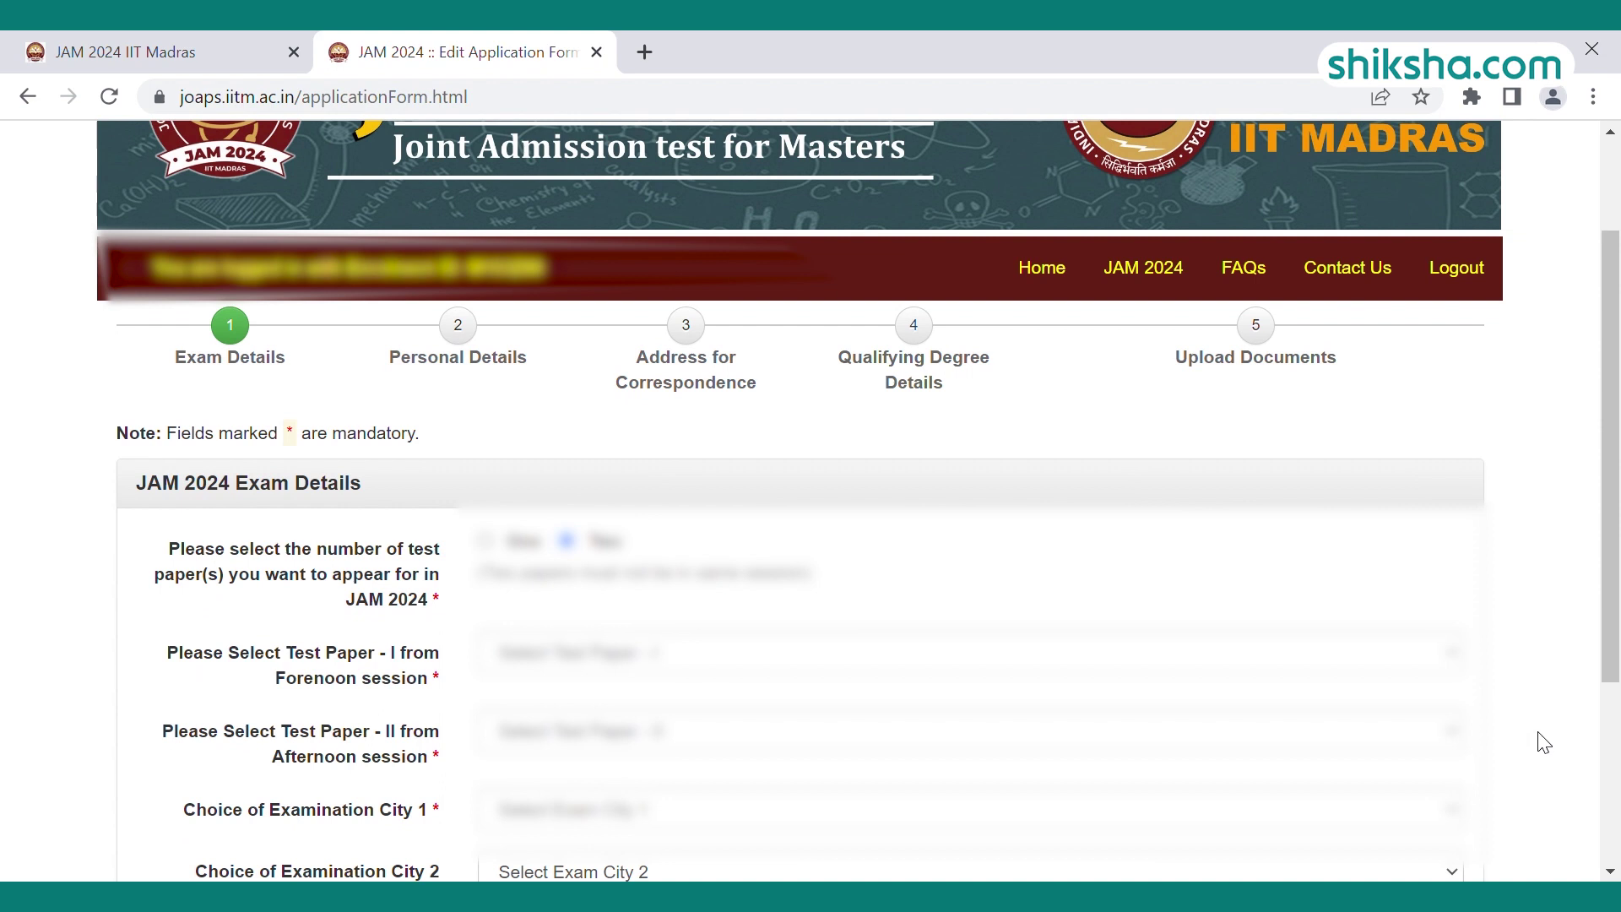
left_click(1169, 657)
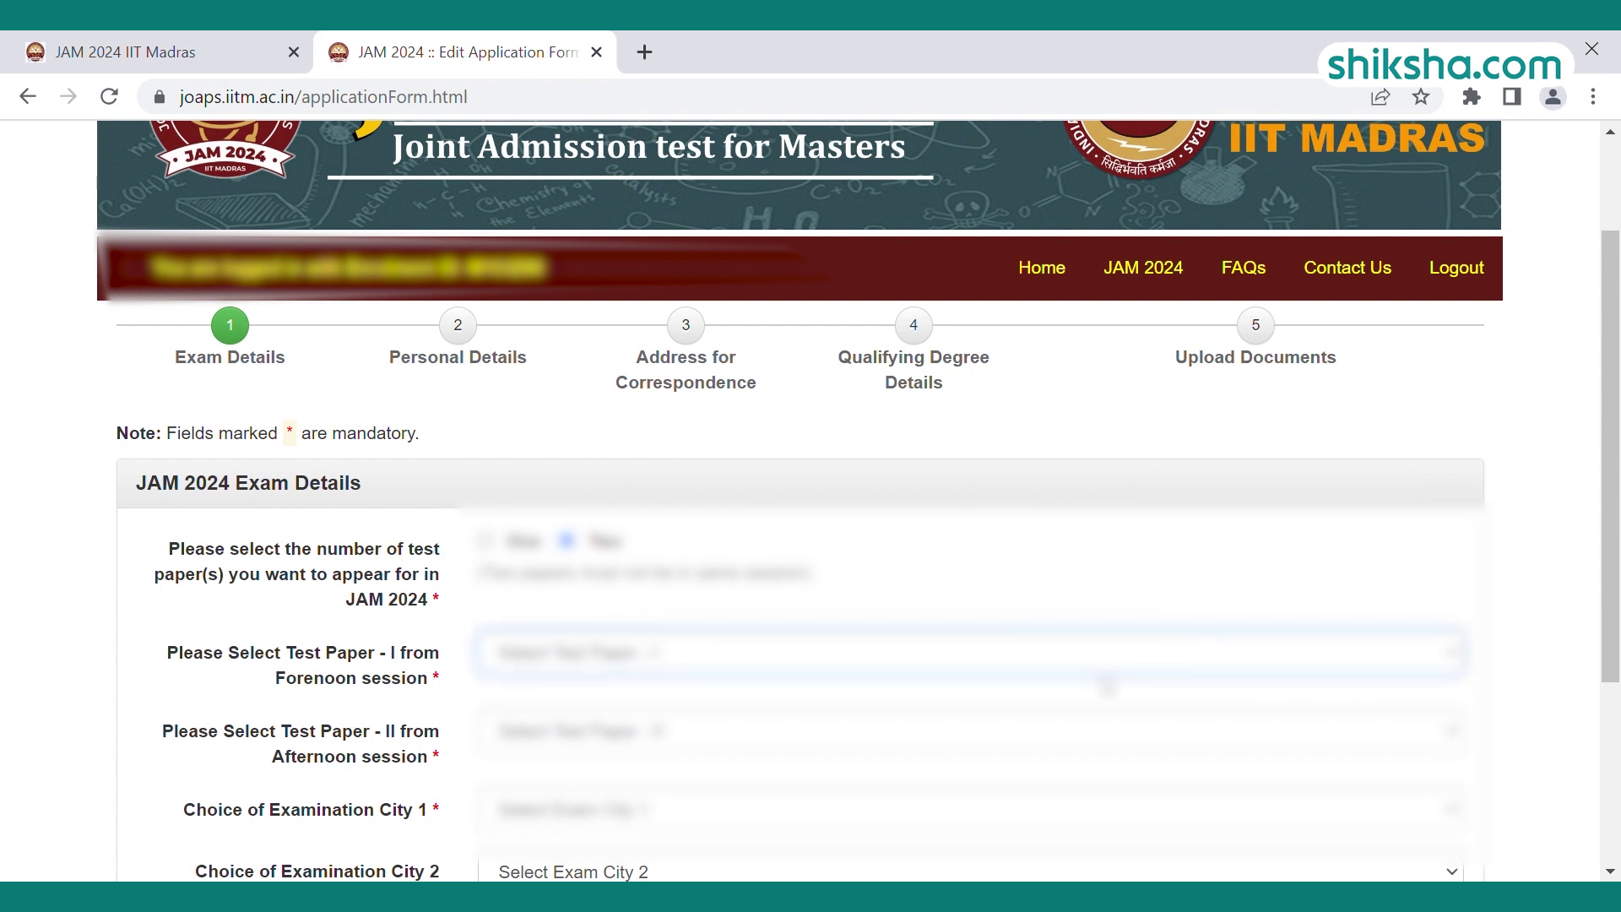
left_click(1003, 719)
left_click(1003, 390)
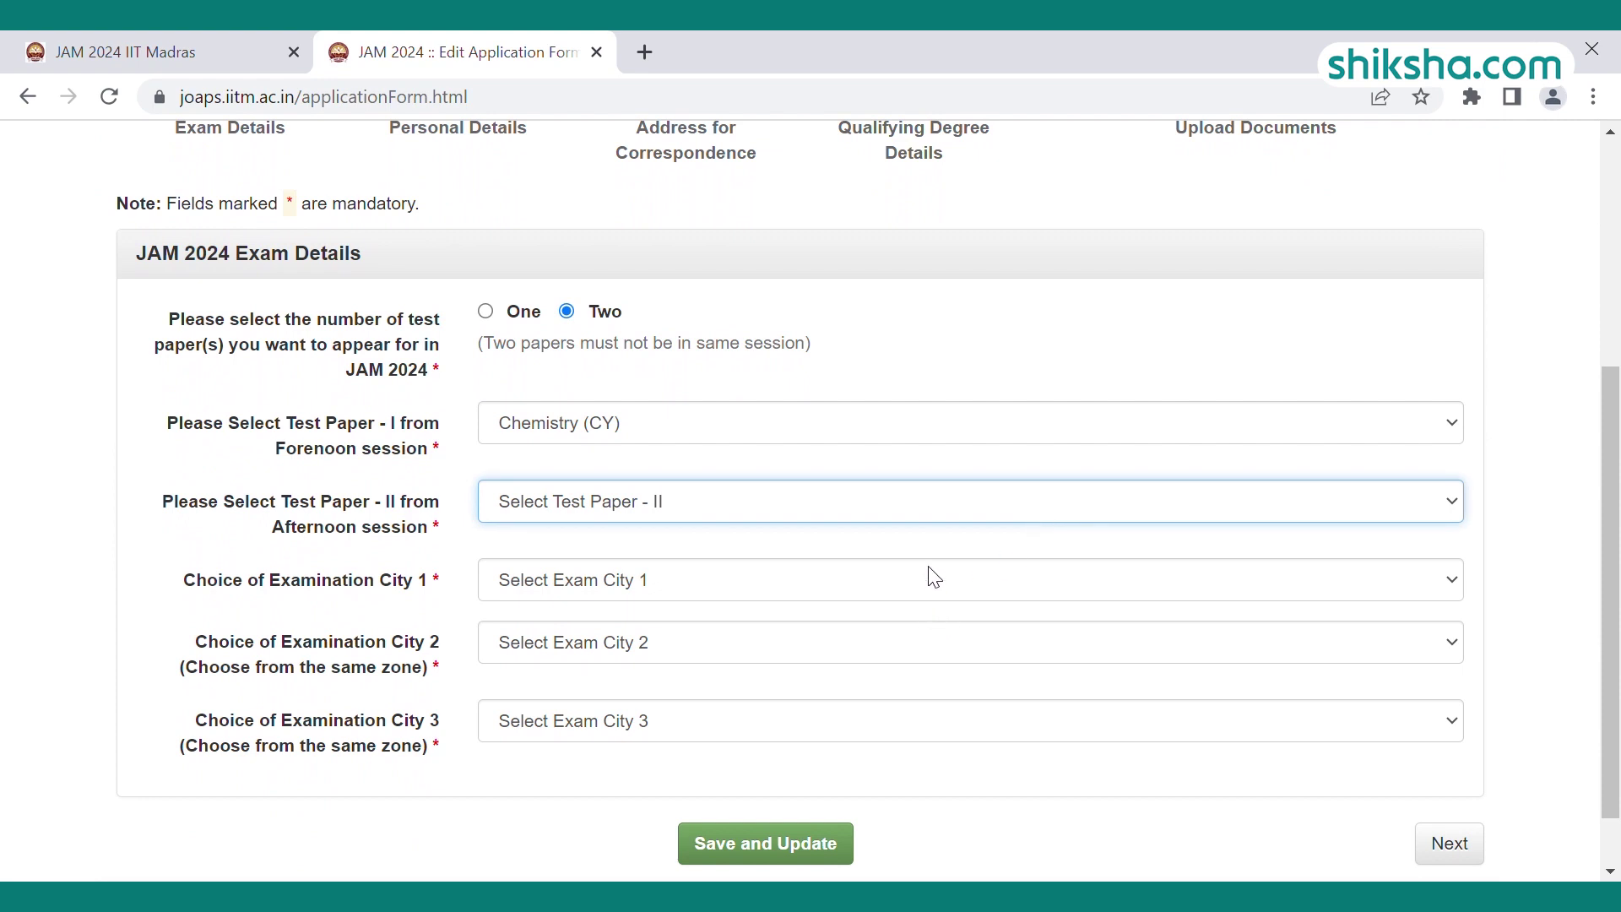
left_click(926, 579)
left_click(1020, 385)
left_click(719, 517)
left_click(698, 557)
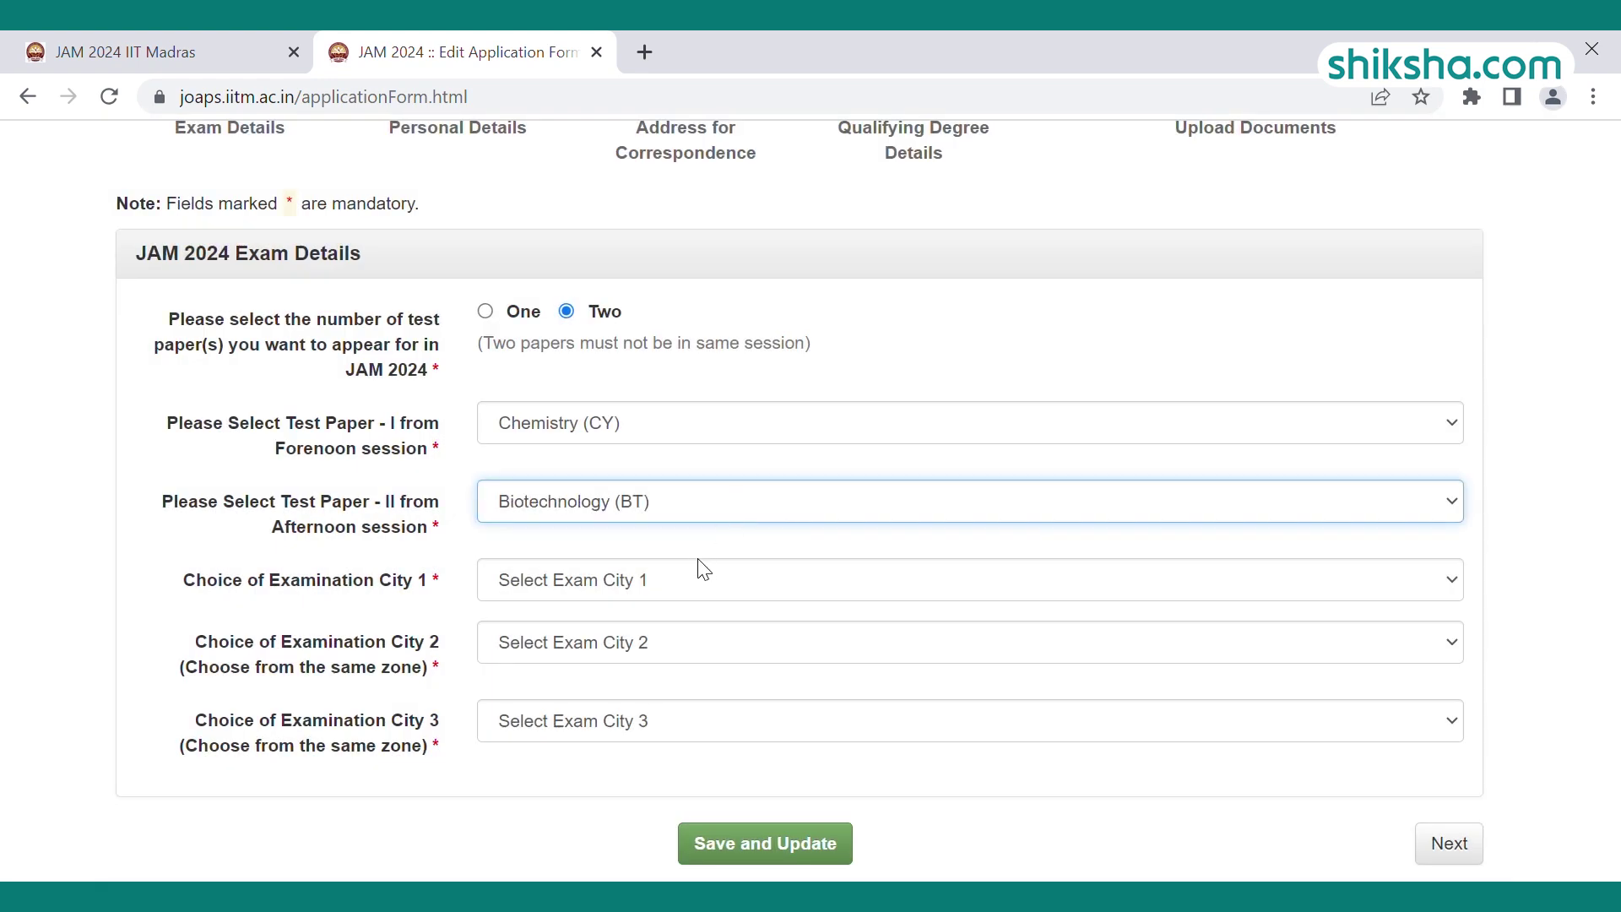
left_click(987, 385)
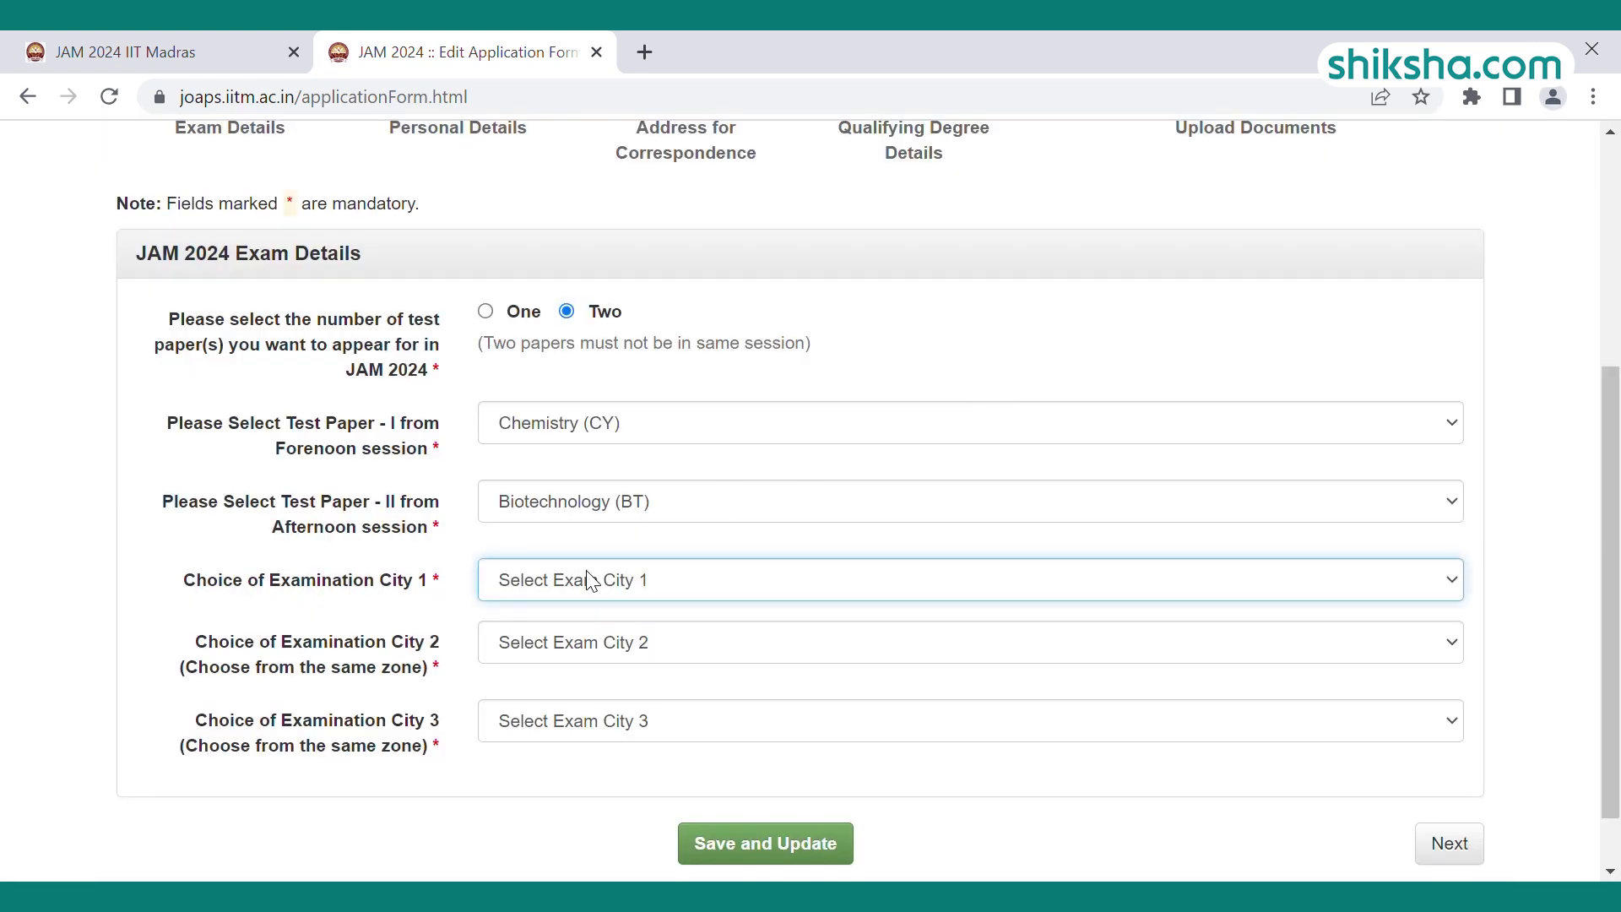
Step: Set exam city 1 to NOIDA, city 2 to Ghaziabad, and browse city 3 options
type("noida")
key("Tab")
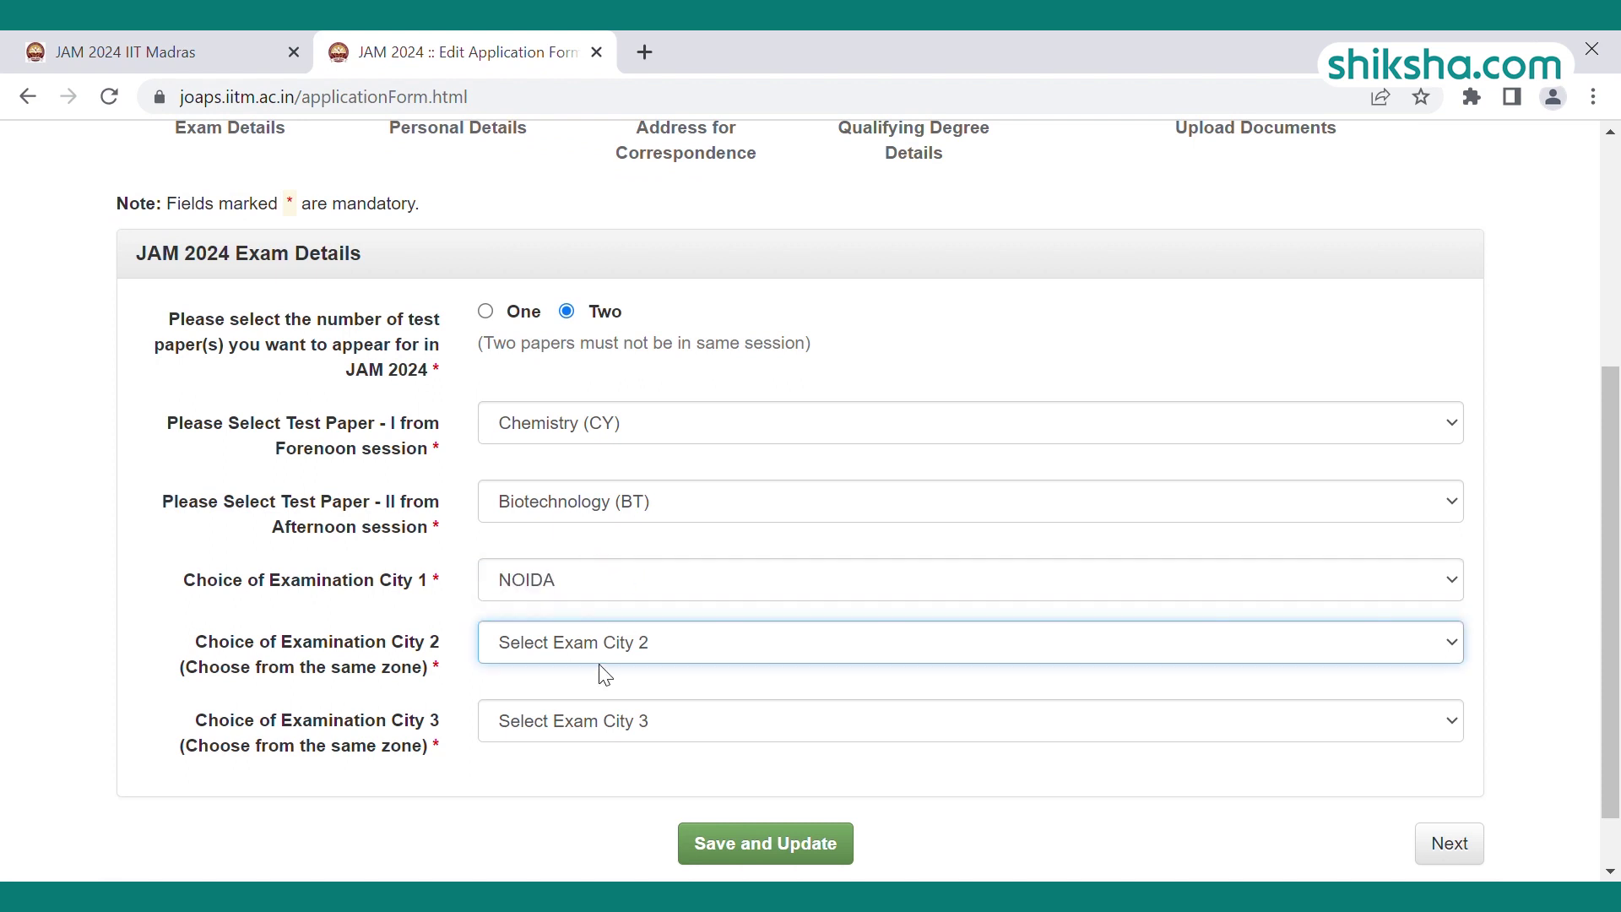
type("dehradunghaziabad")
key("Tab")
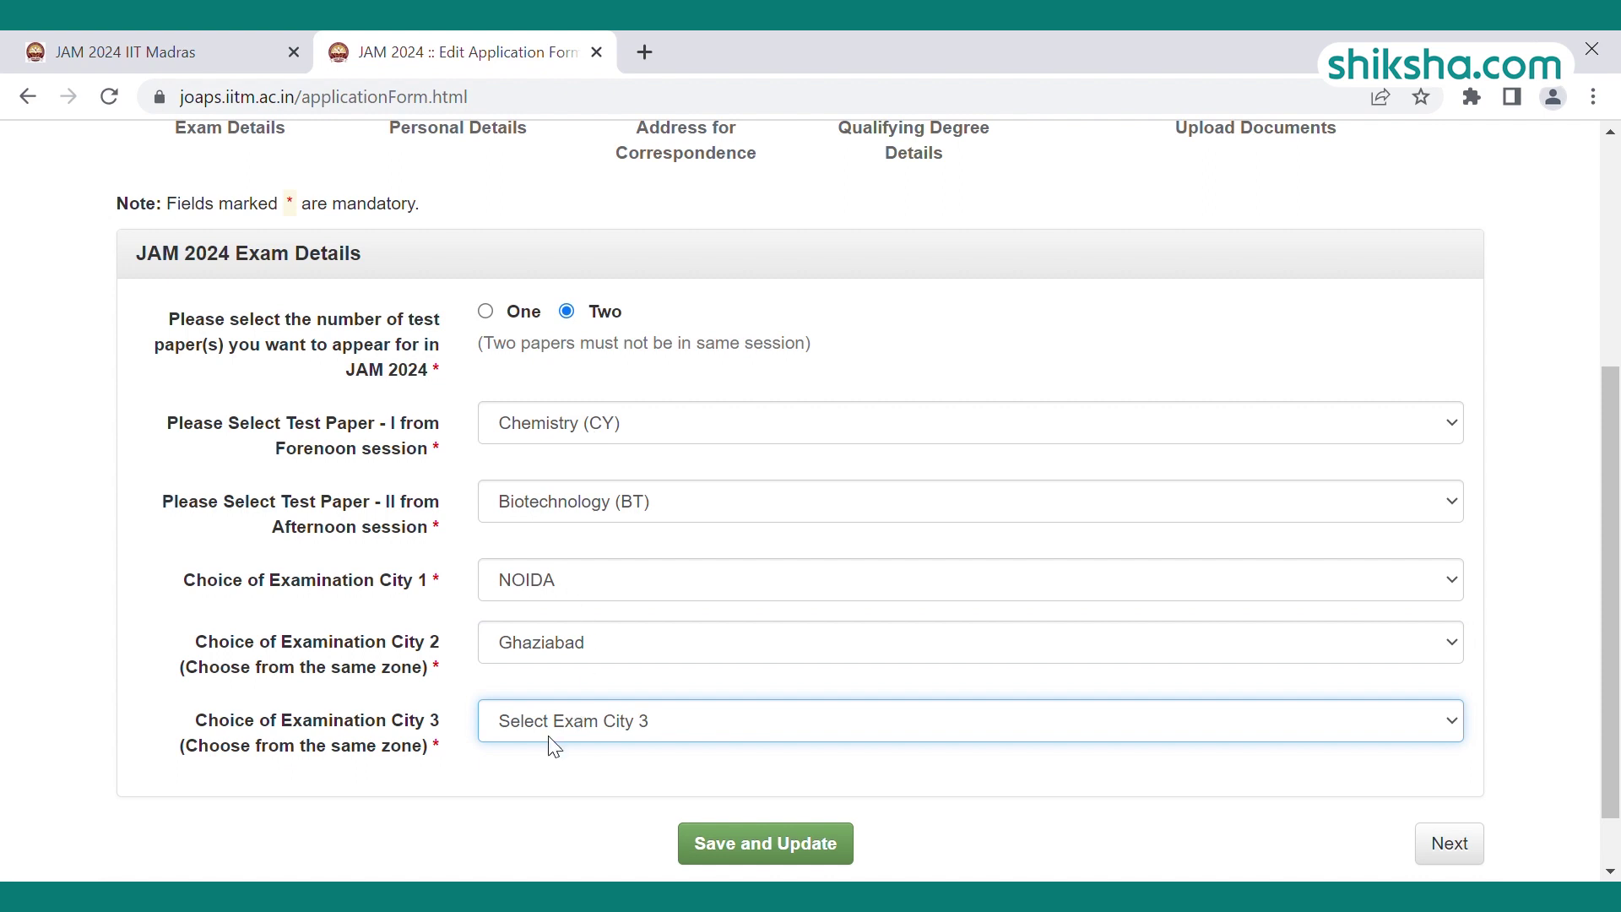
key("s")
key("s")
key("s")
key("s")
key("a")
Step: Set exam city 3 to Mohali-Chandigarh and restore NOIDA as exam city 1
type("mo")
left_click(591, 594)
key("d")
key("n")
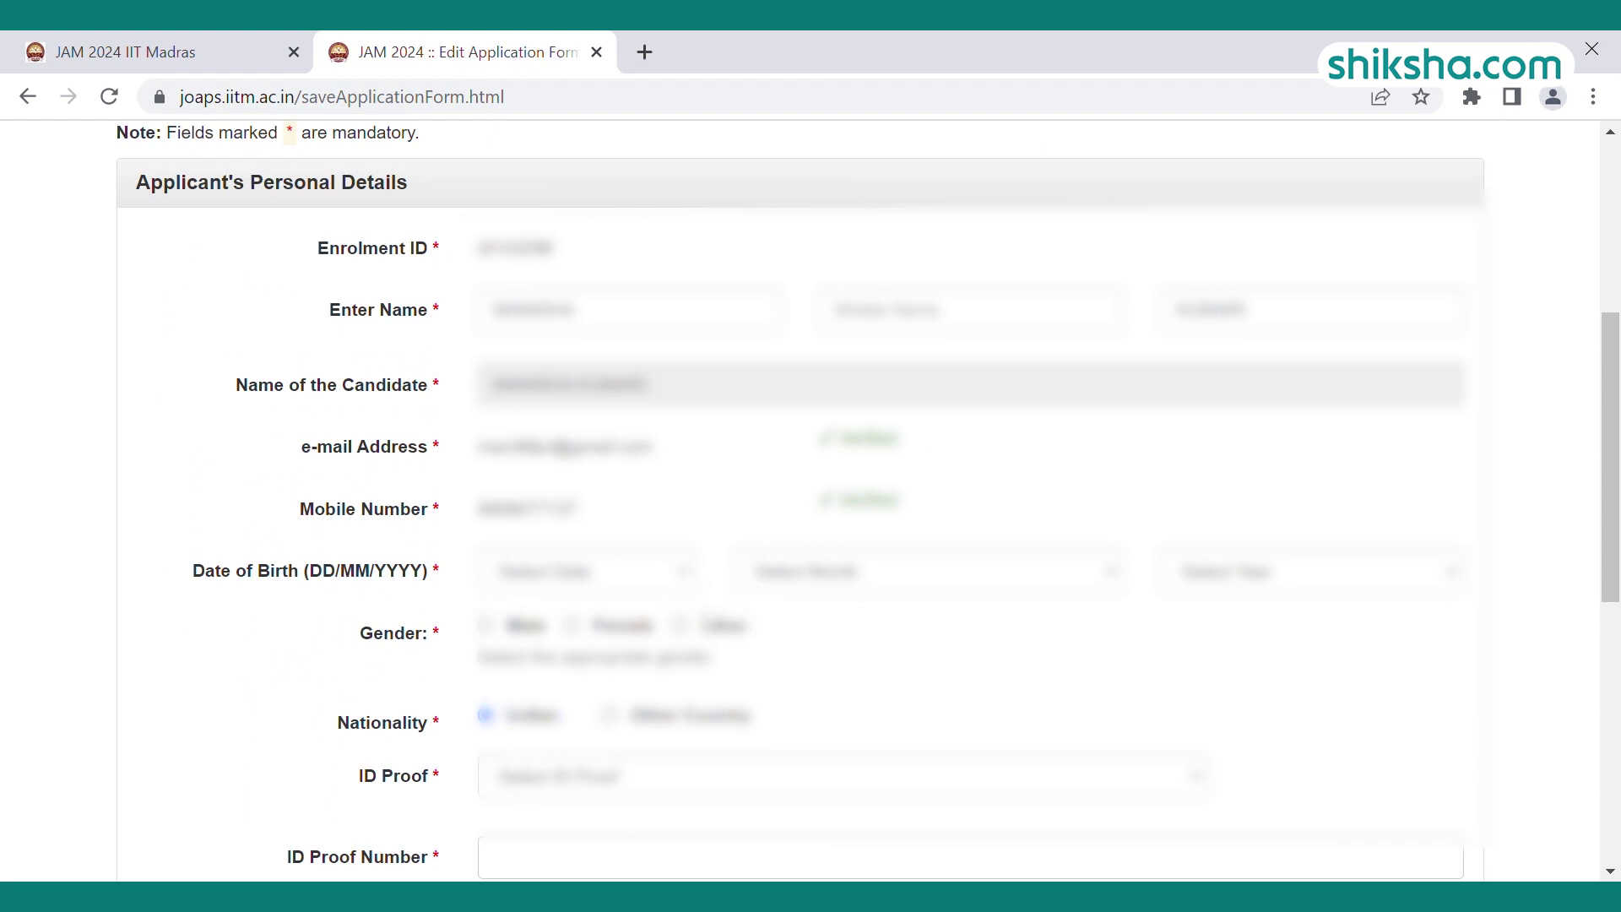
Step: Fill in date of birth, gender Female, ID proof type and number, and category GEN
left_click(663, 574)
left_click(819, 572)
left_click(1224, 562)
left_click(573, 626)
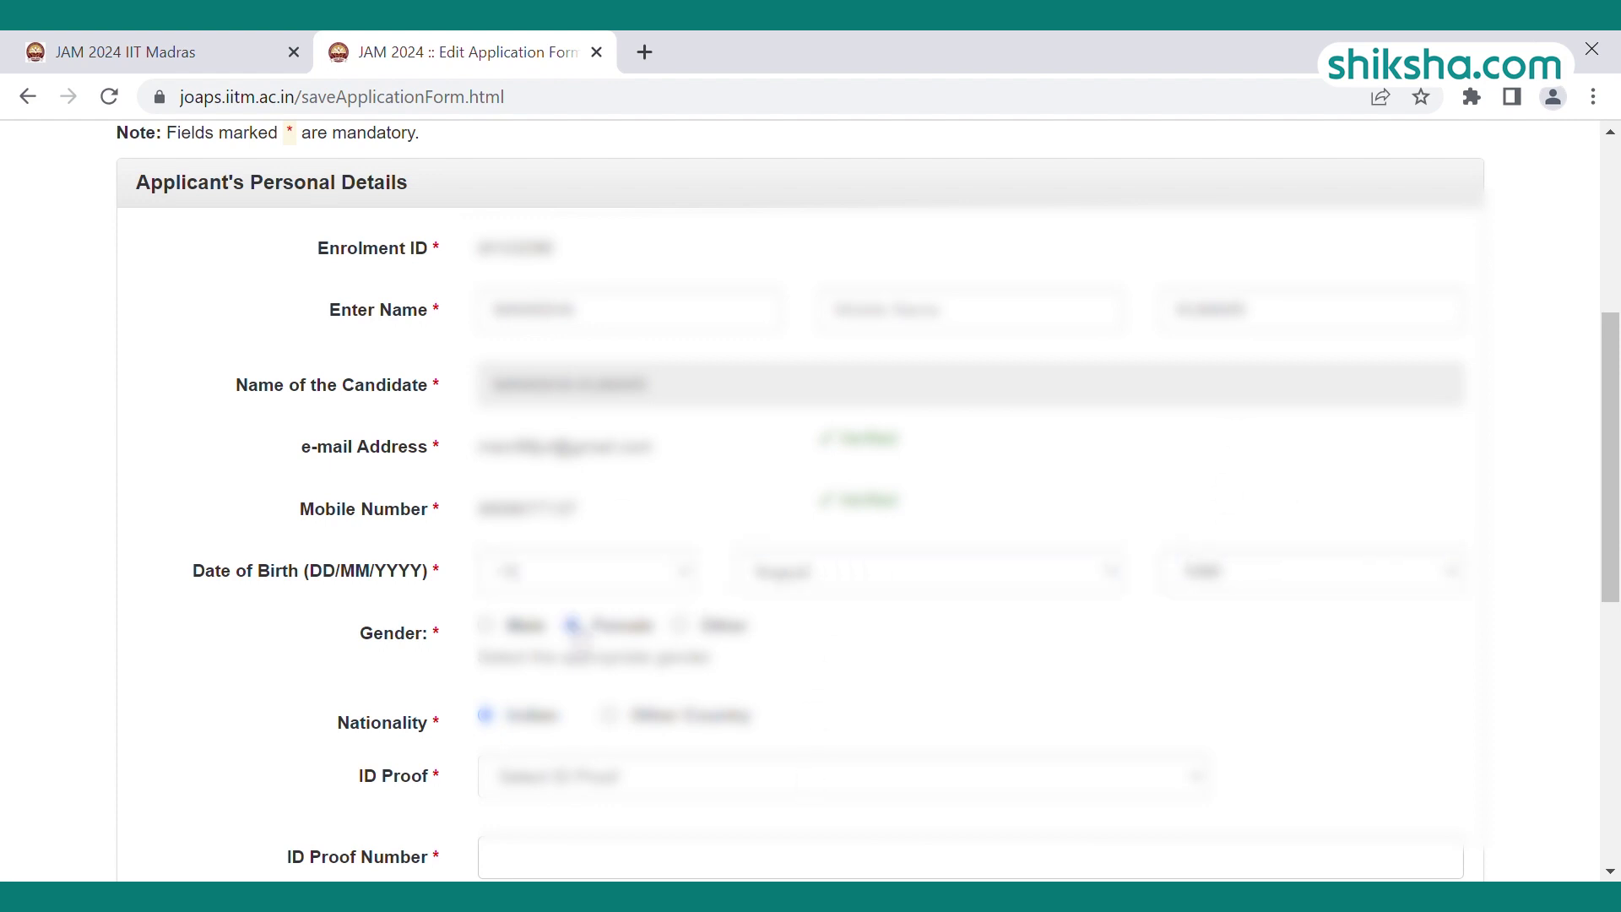
scroll(1614, 549, "down", 3)
left_click(857, 561)
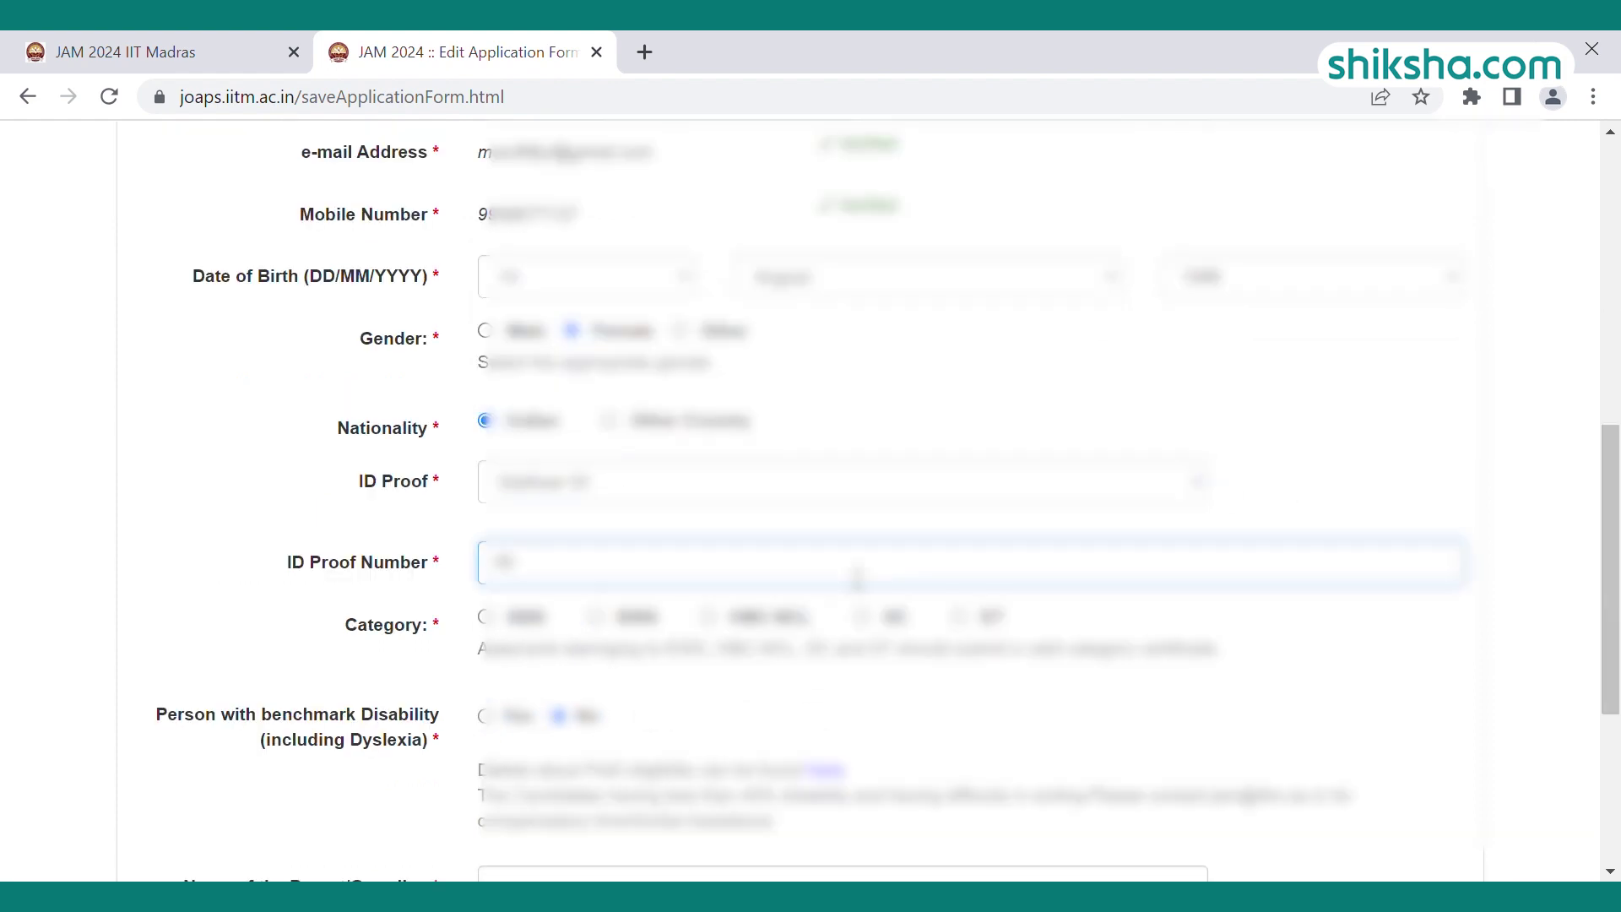
left_click(486, 617)
Step: Enter the parent/guardian's name and mobile number, save, and continue to the address step
scroll(1613, 541, "down", 4)
left_click(608, 501)
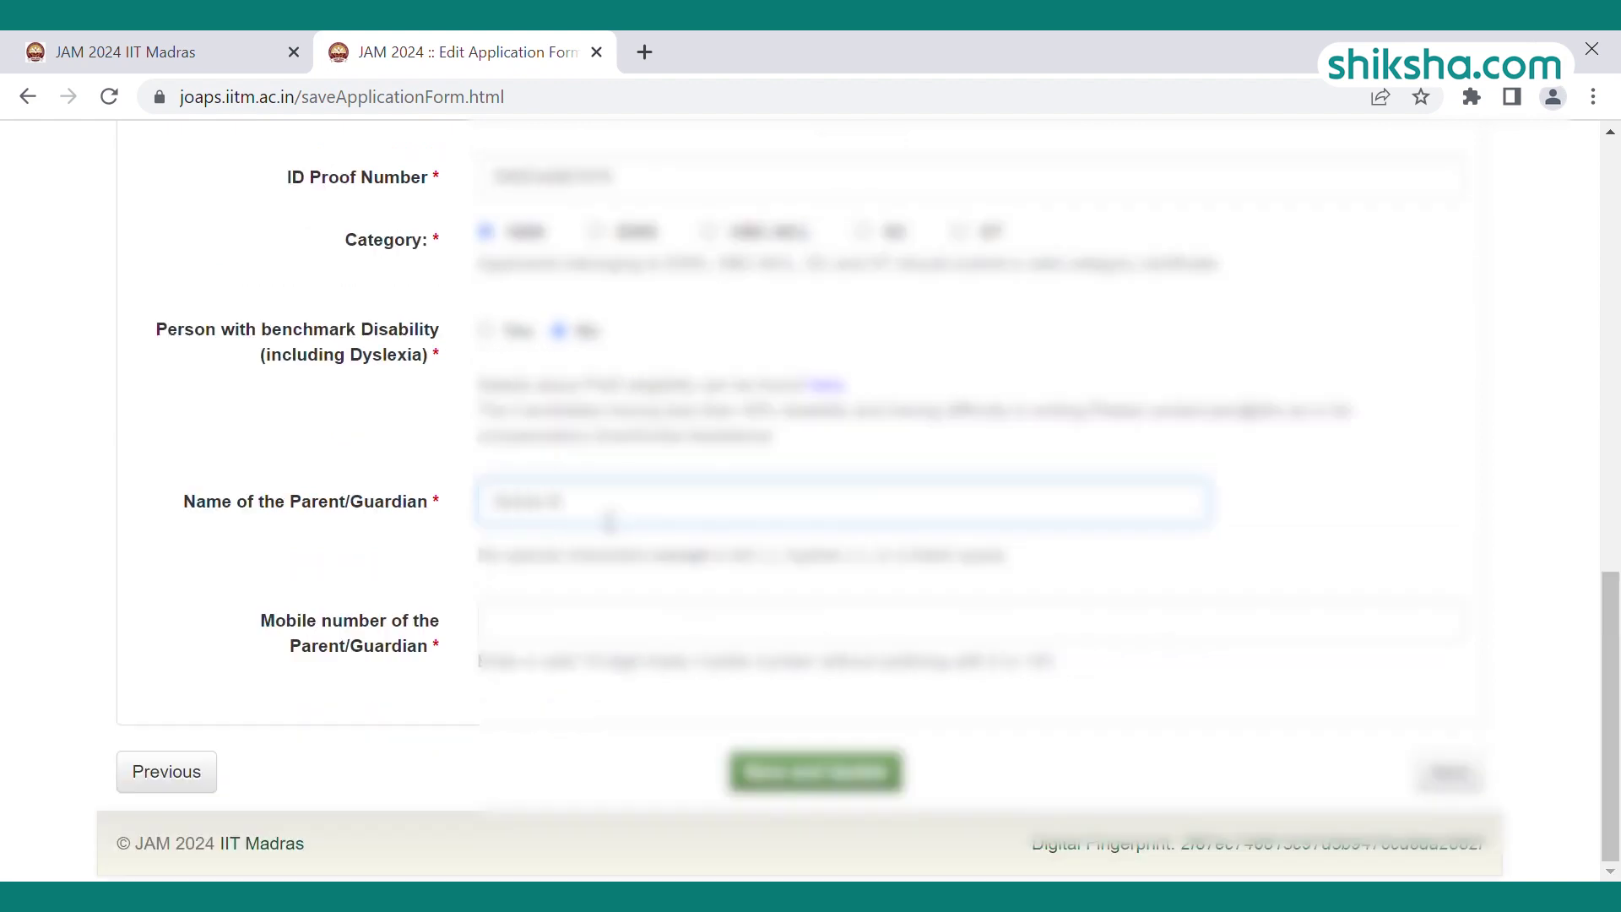
key("Tab")
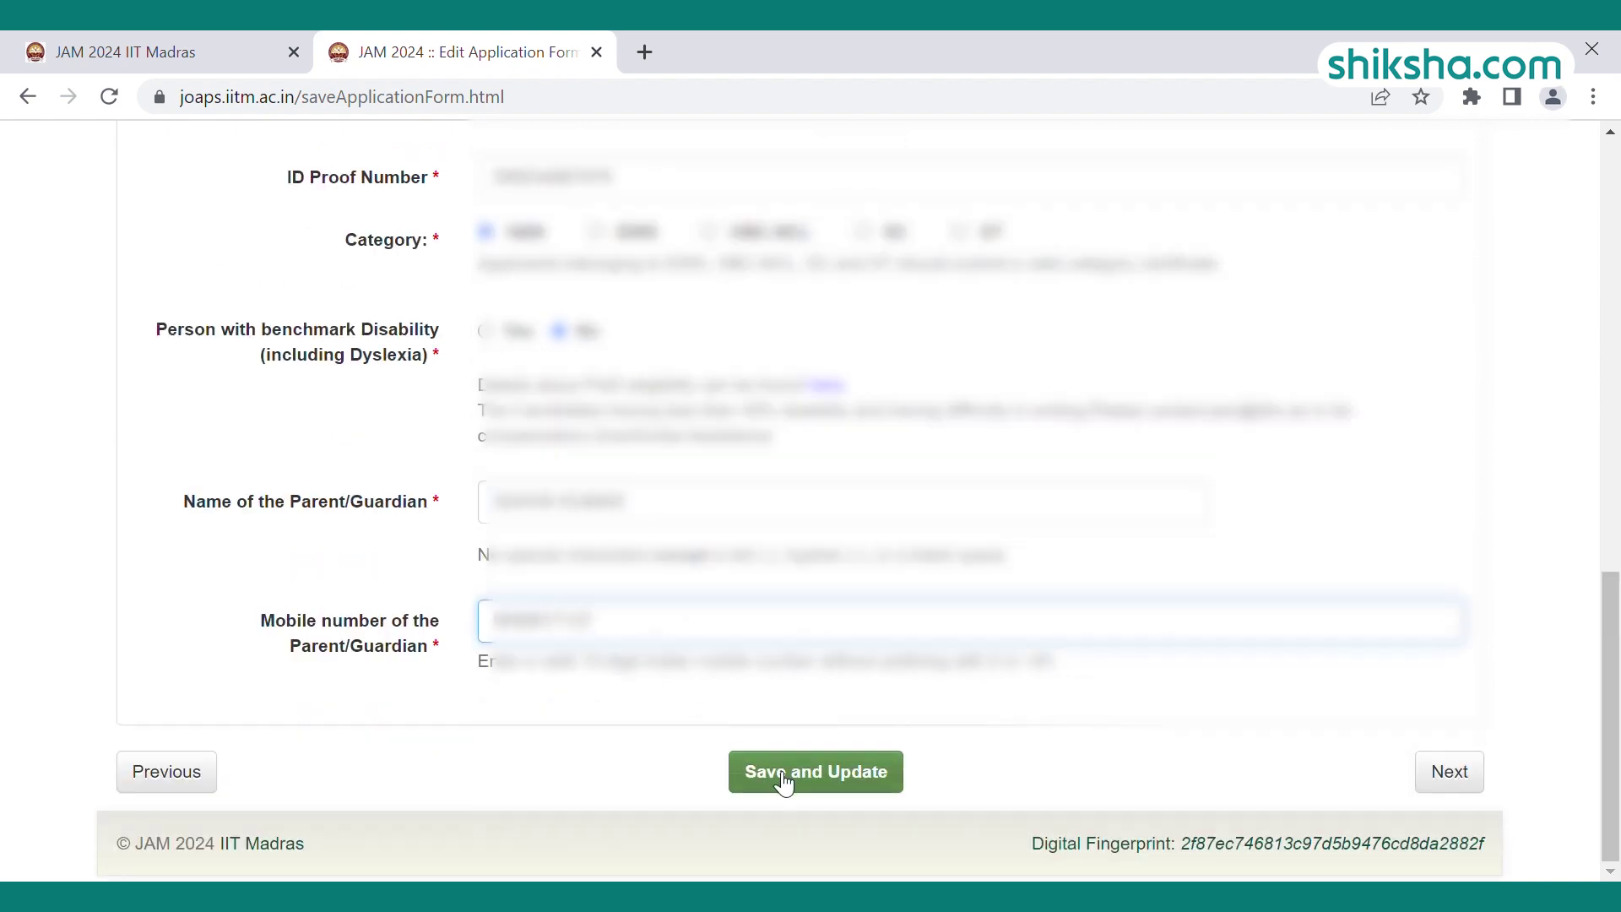
left_click(788, 773)
scroll(1617, 713, "down", 10)
scroll(1617, 713, "down", 3)
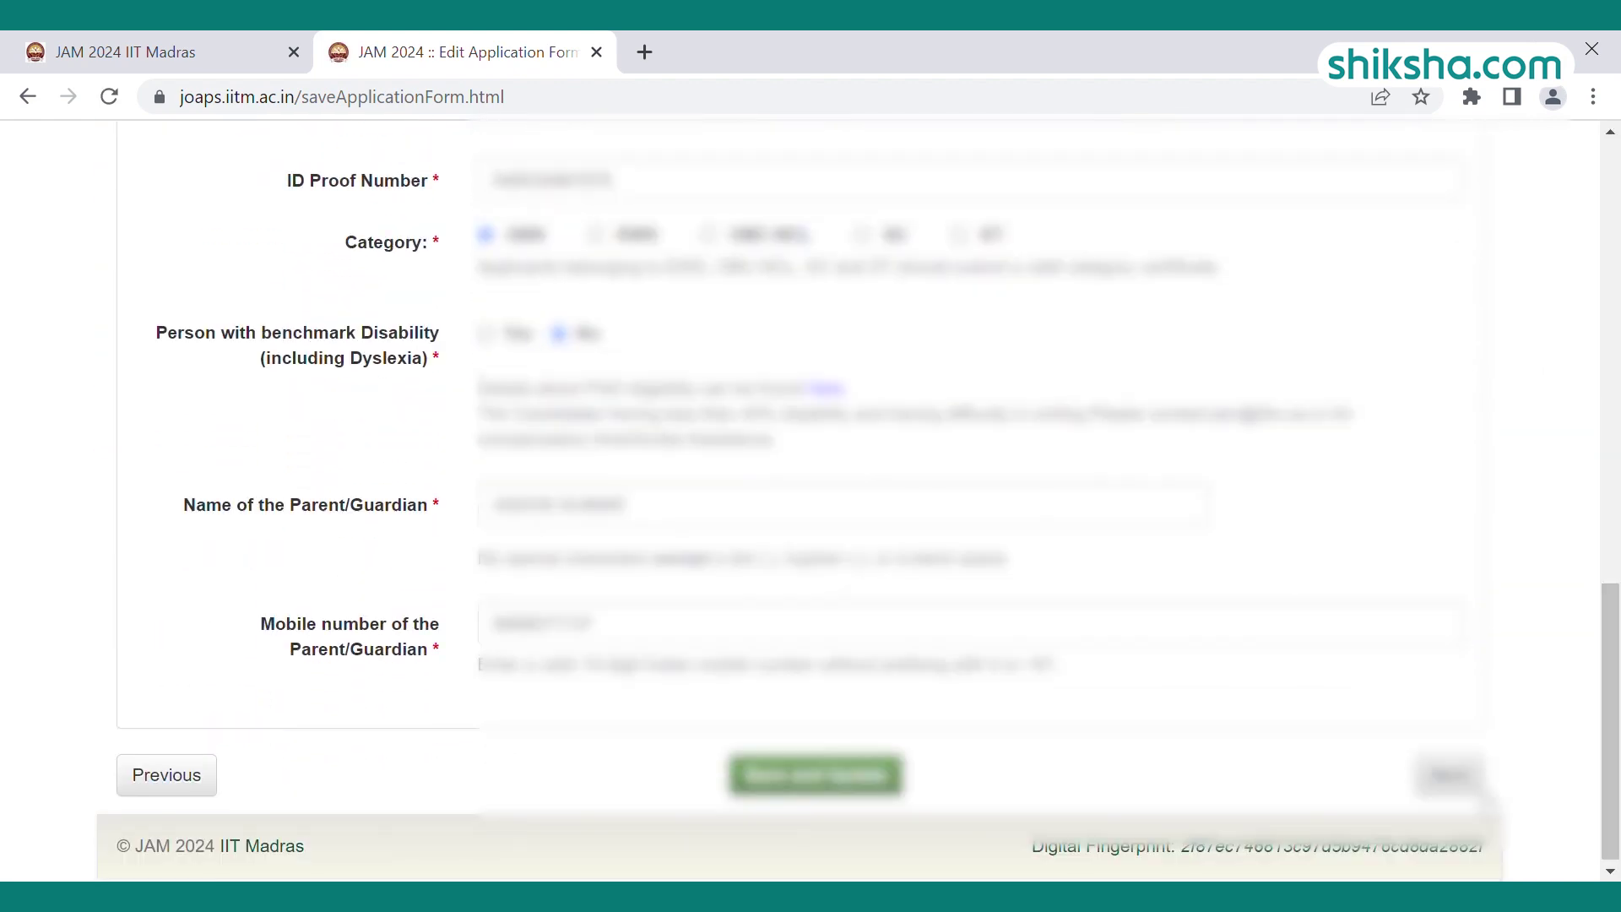
left_click(1447, 771)
left_click(1044, 494)
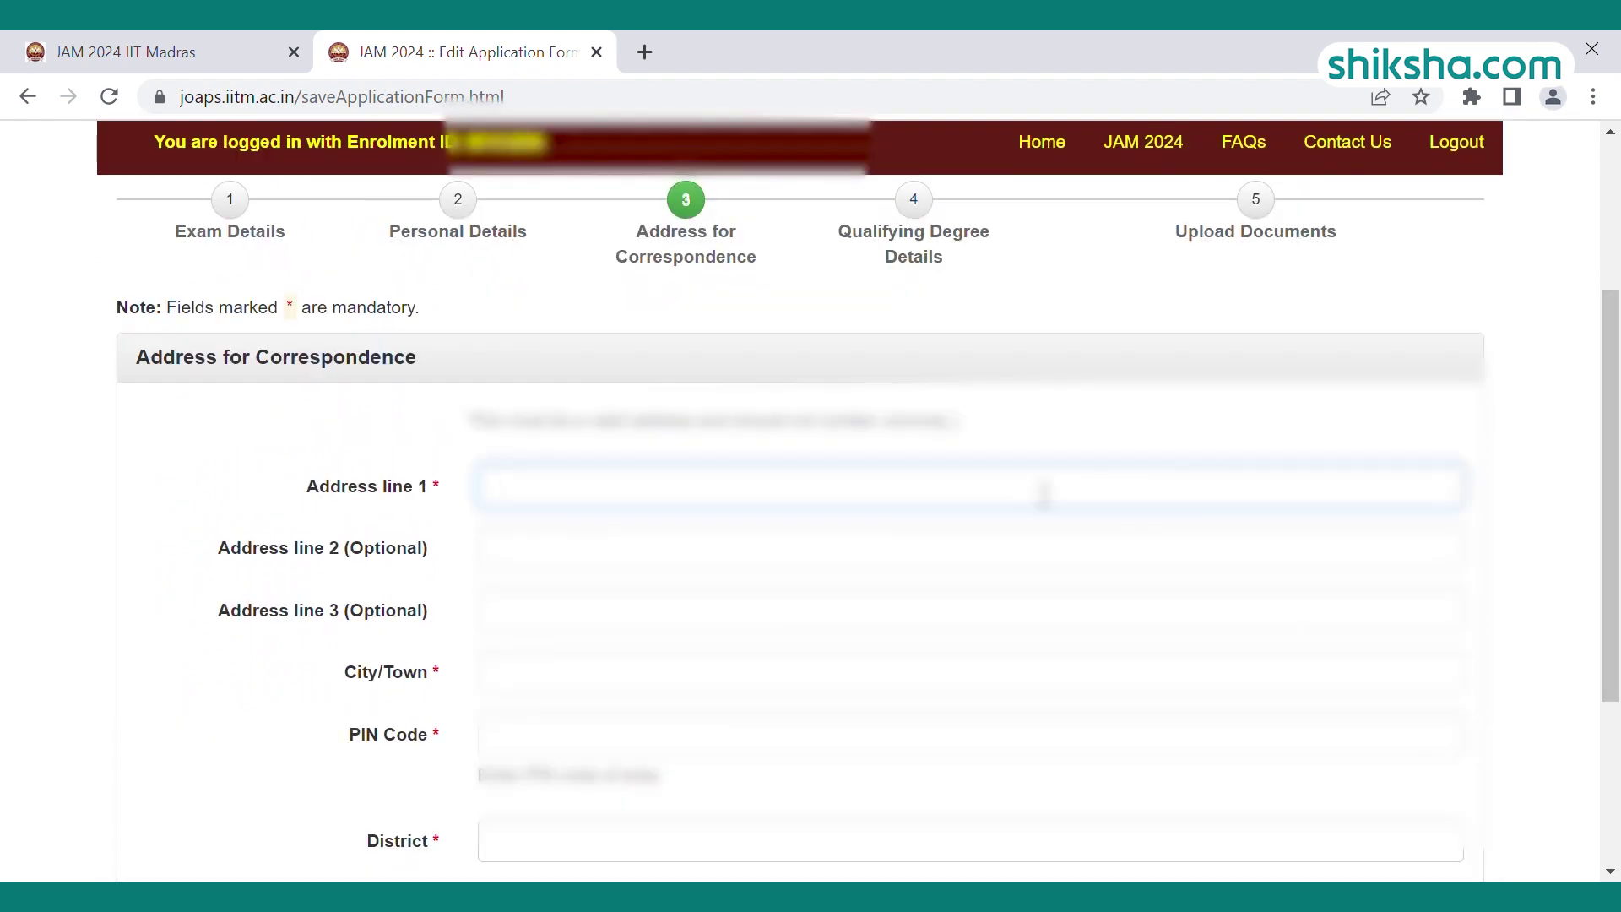
Step: Enter the three correspondence address lines, city/town and PIN code, and save them
type("Info Edge India Limited")
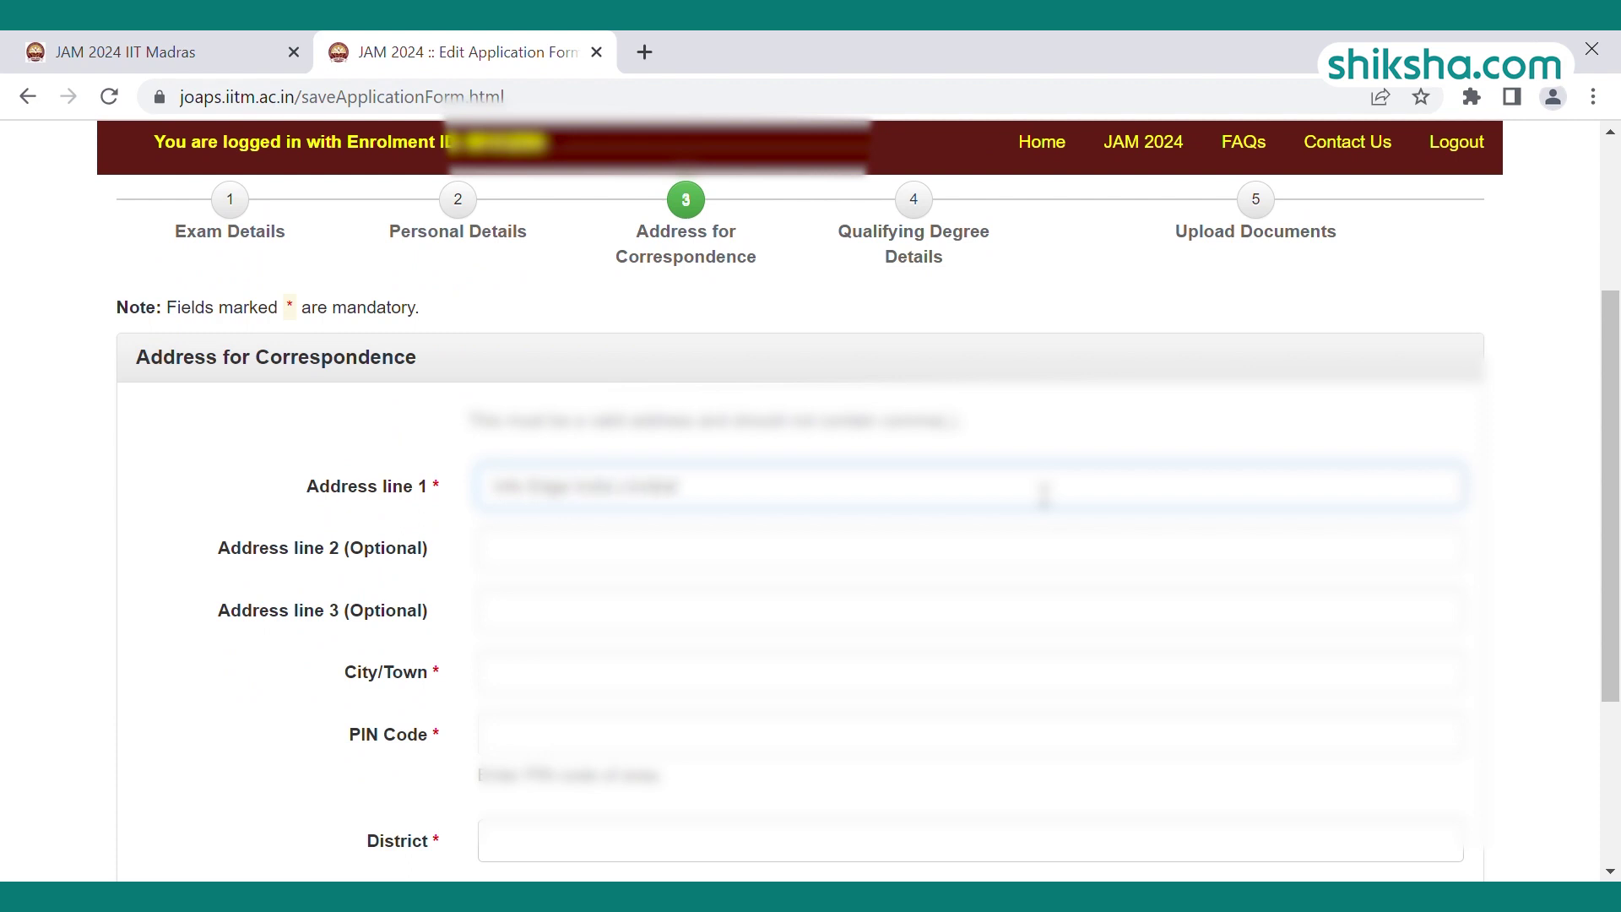
left_click(826, 562)
type("C-10 Sector 1")
left_click(557, 689)
type("Noida")
left_click(544, 743)
type("201301")
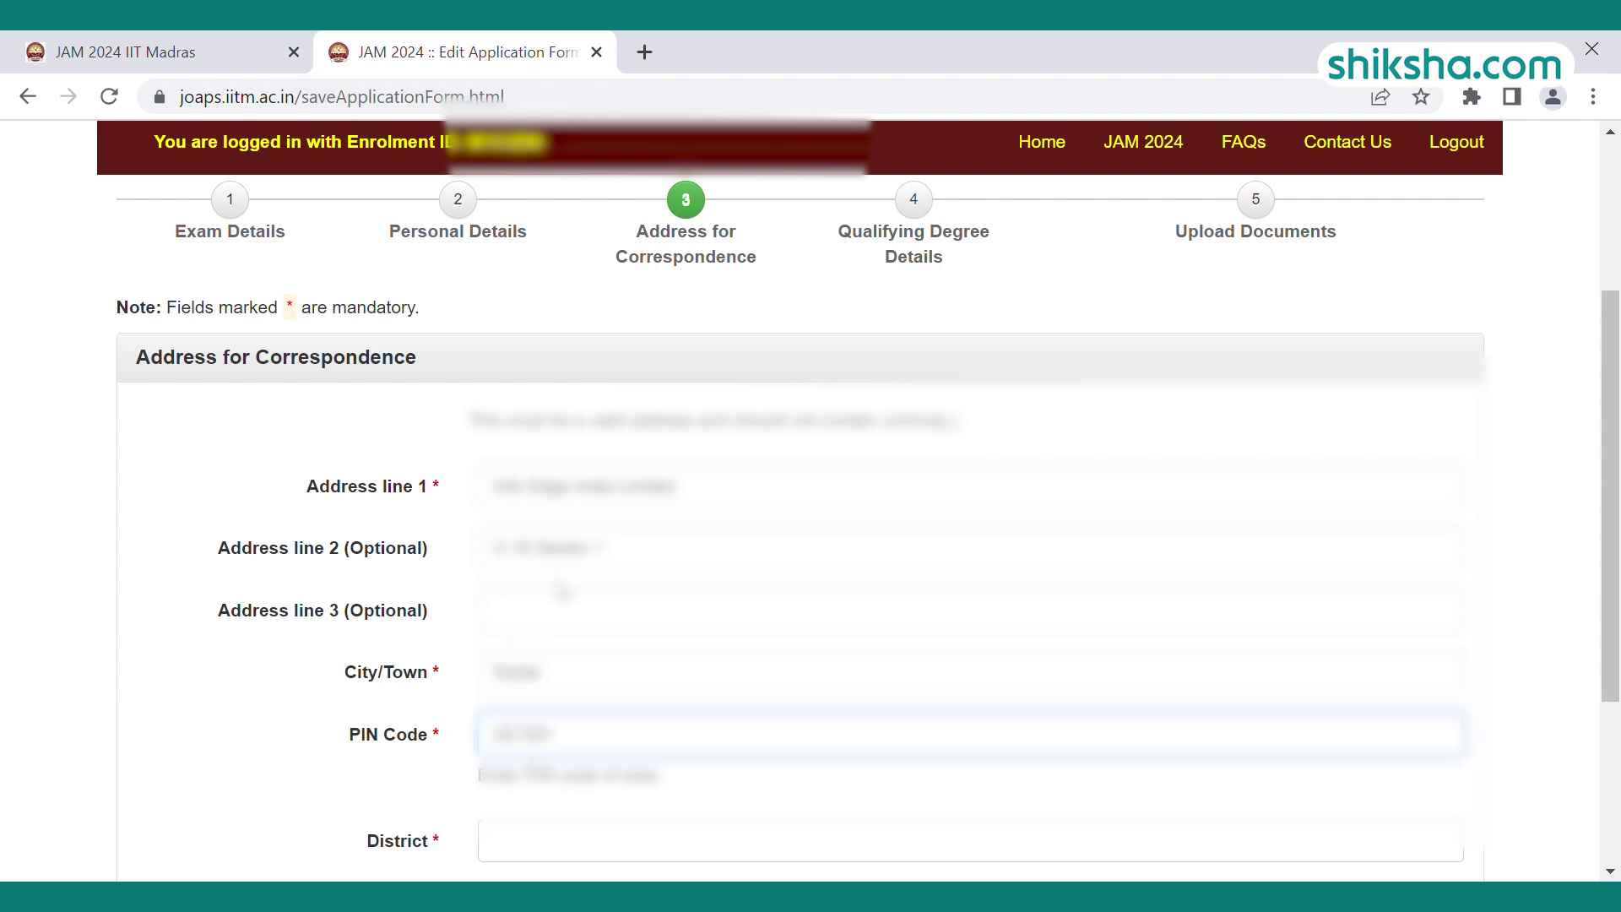
left_click(544, 627)
type("Noida, Uttar Pradesh")
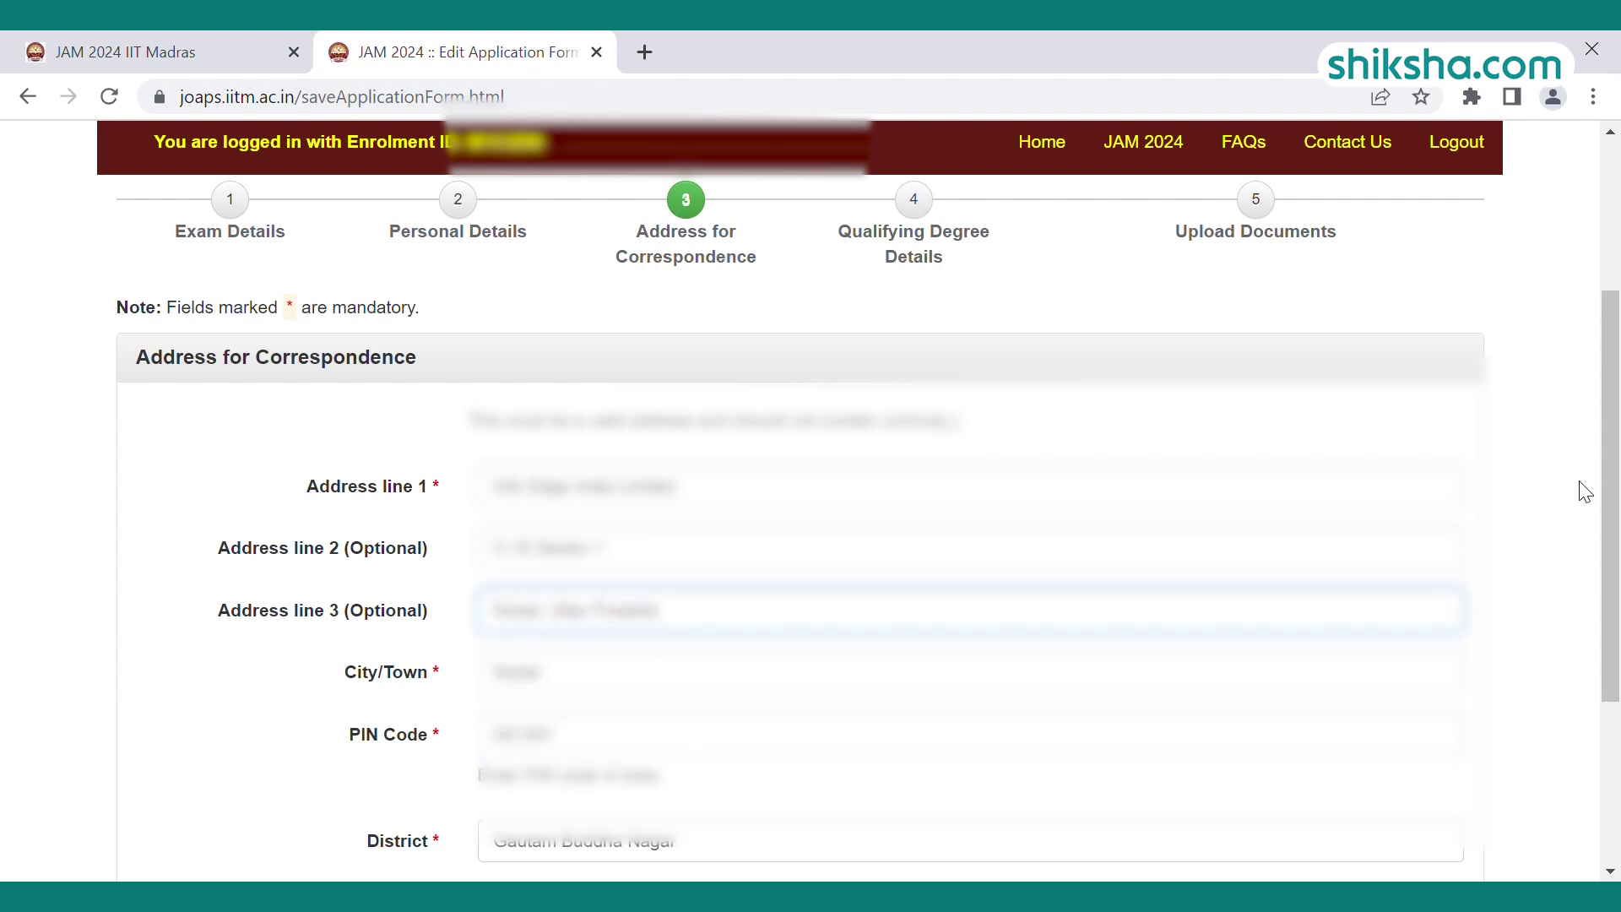
scroll(1584, 492, "down", 3)
left_click(811, 802)
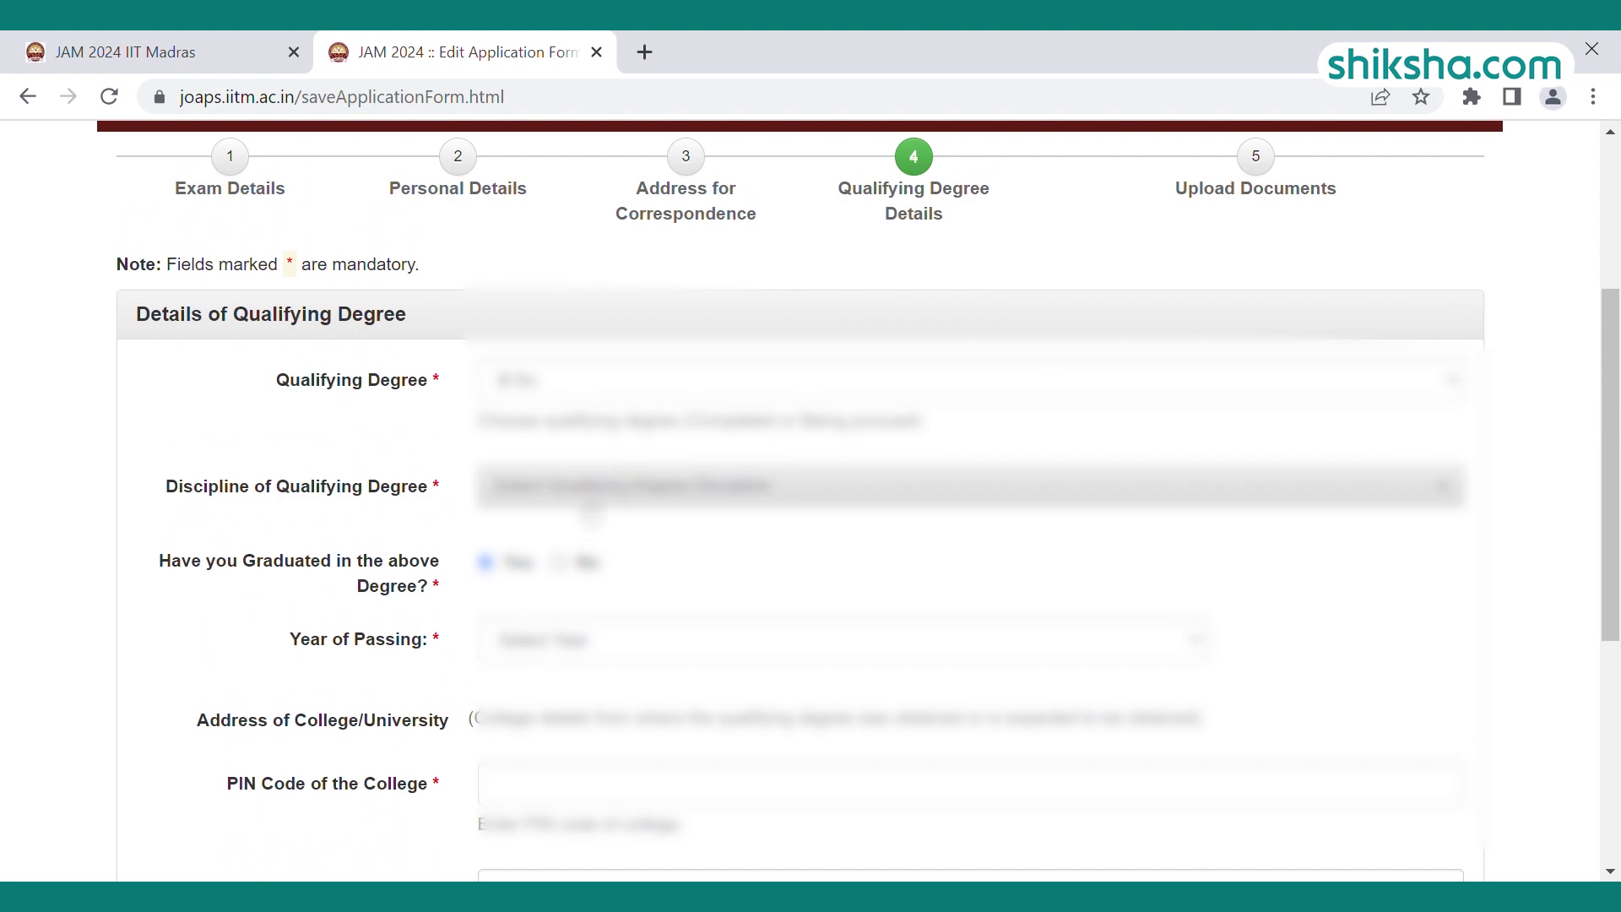
Step: Set the year of passing and save the qualifying degree details
scroll(752, 238, "up", 1)
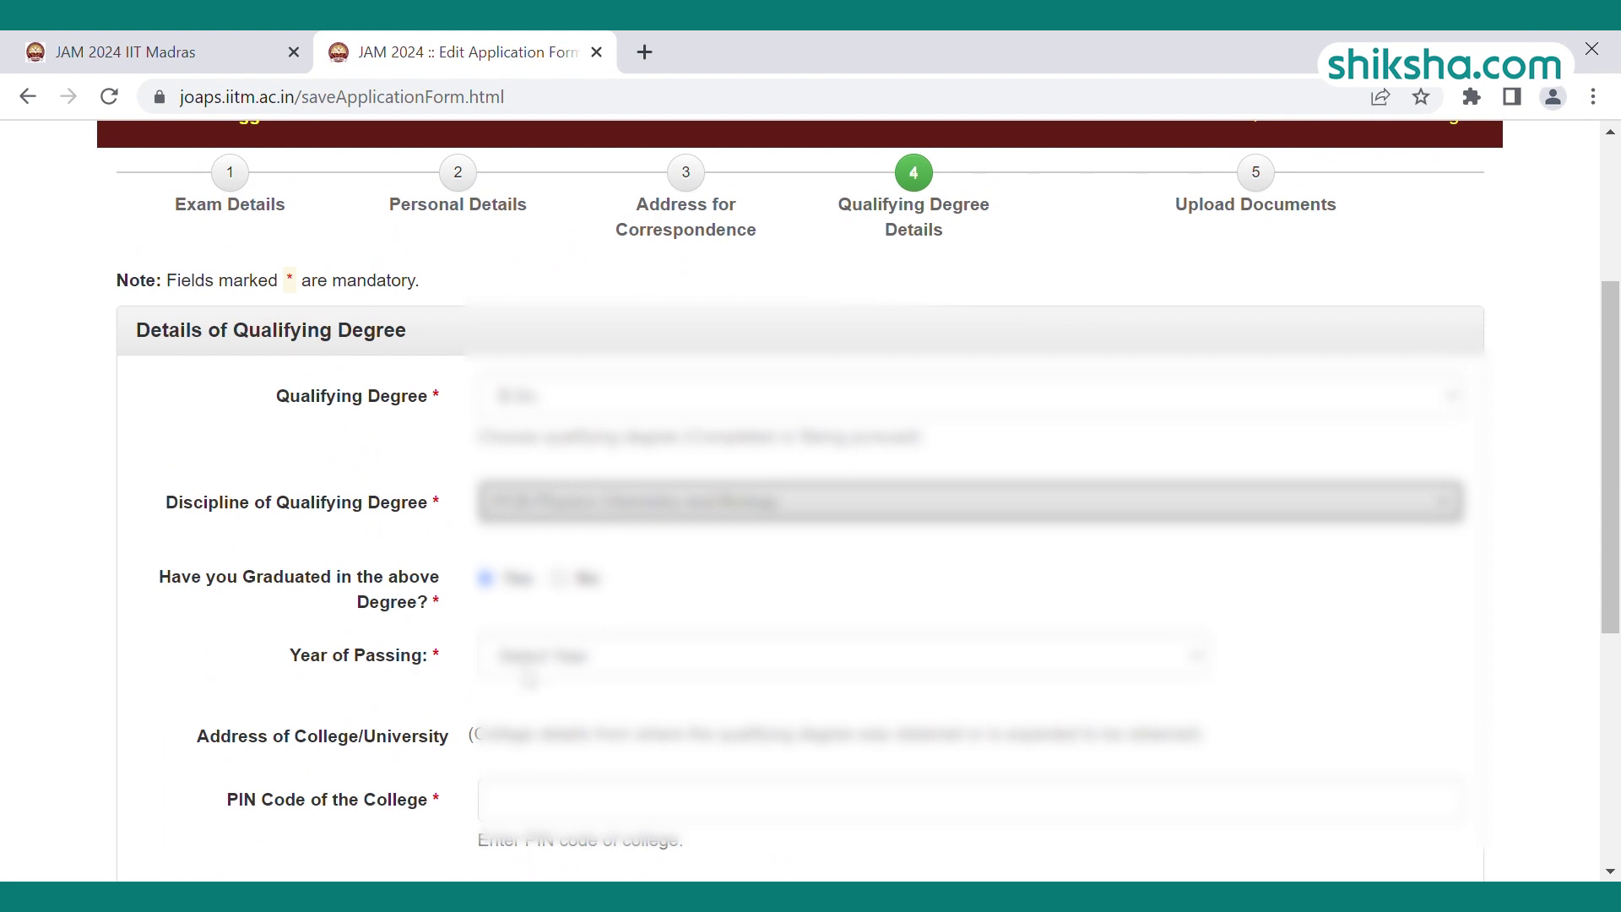
left_click(531, 656)
scroll(541, 592, "down", 3)
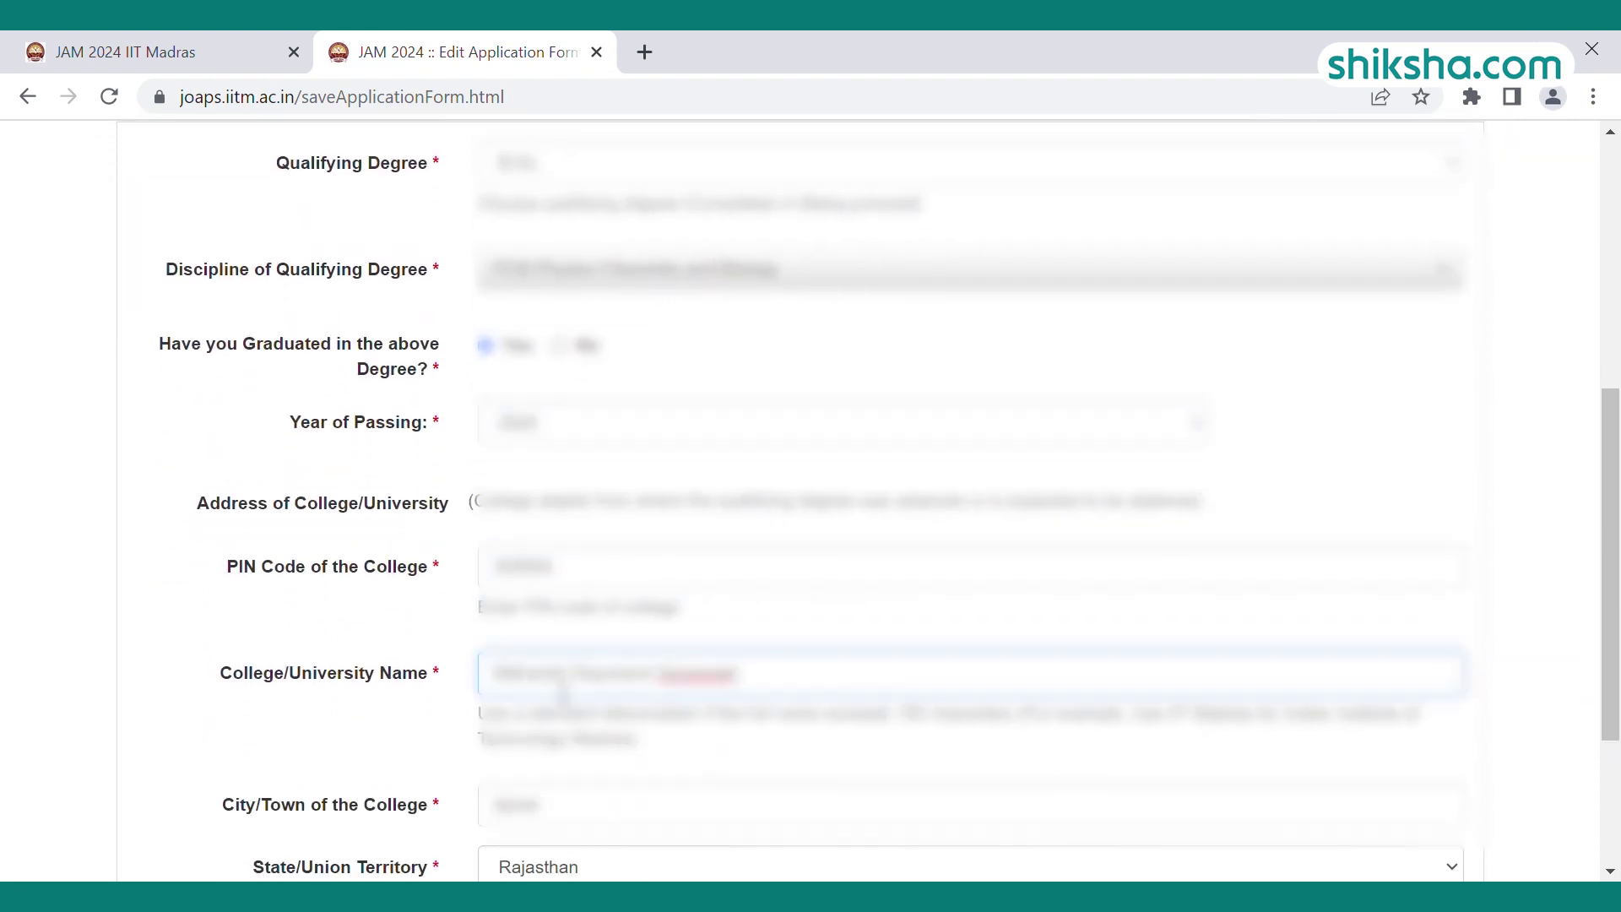
scroll(561, 692, "down", 3)
left_click(817, 771)
left_click_drag(1616, 471, 1617, 353)
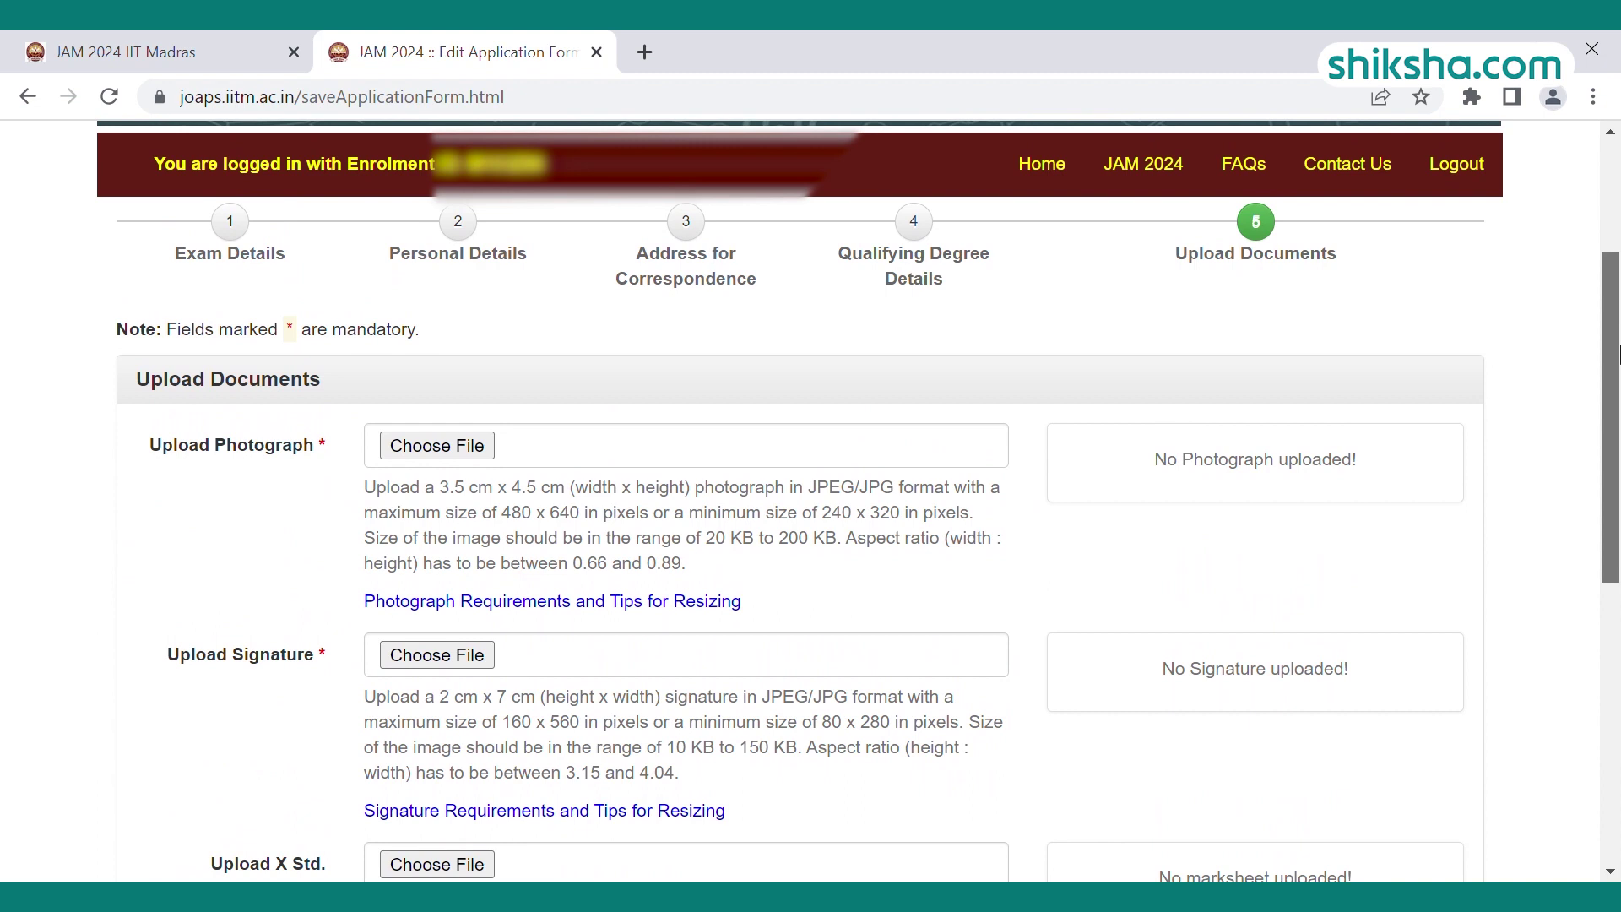
Step: Choose, crop and upload the candidate's photograph
scroll(1617, 353, "down", 1)
scroll(465, 389, "up", 1)
left_click(438, 373)
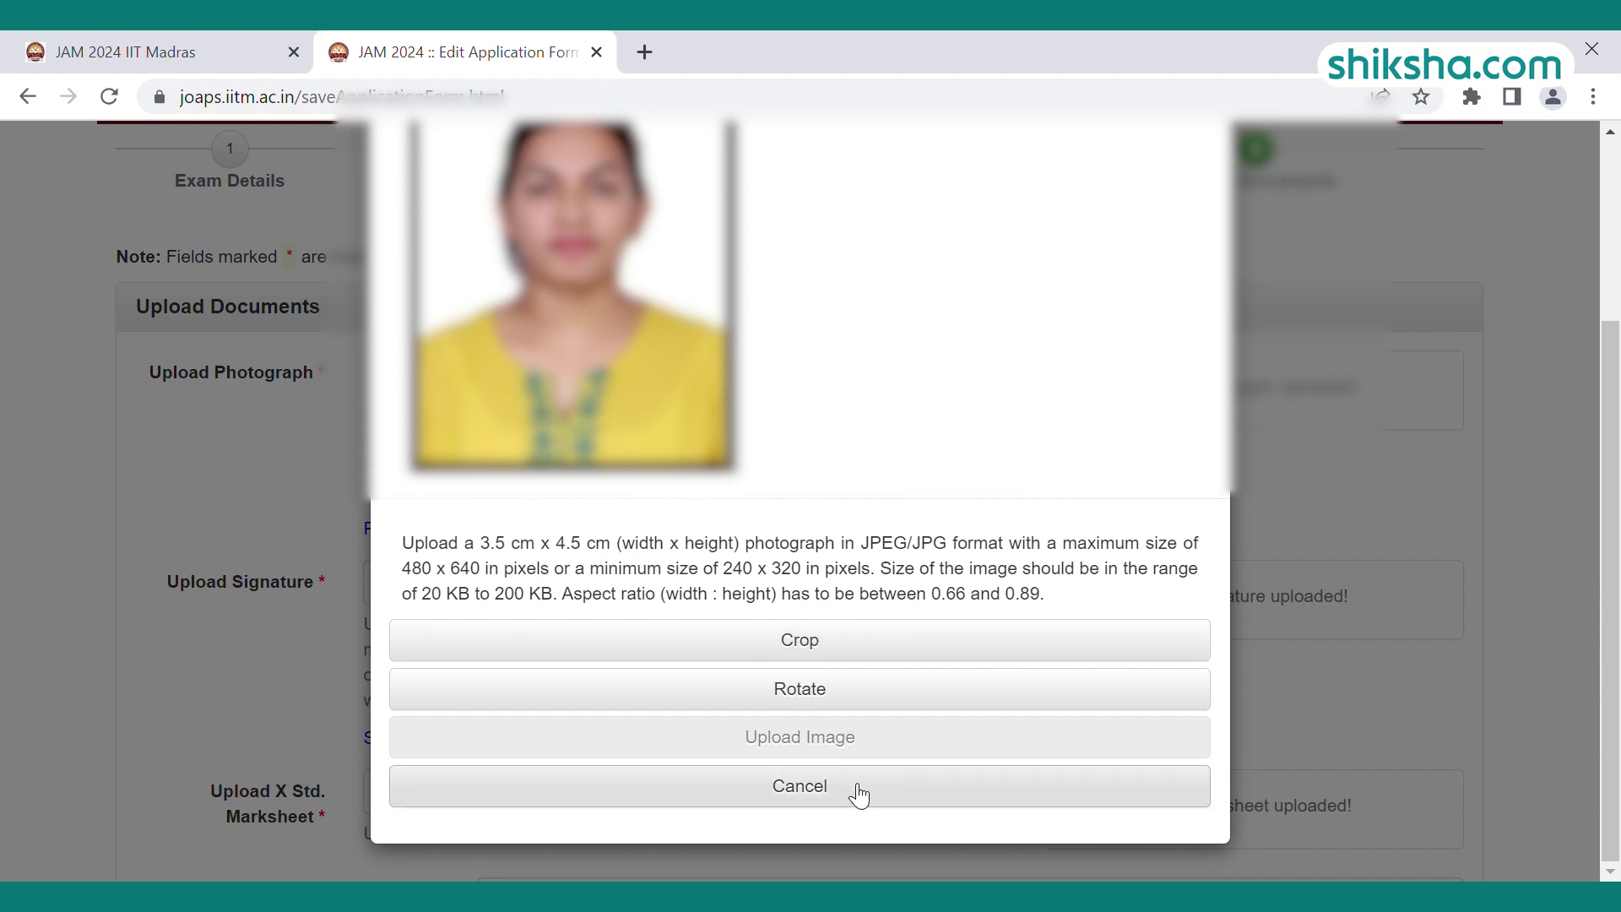
left_click(833, 660)
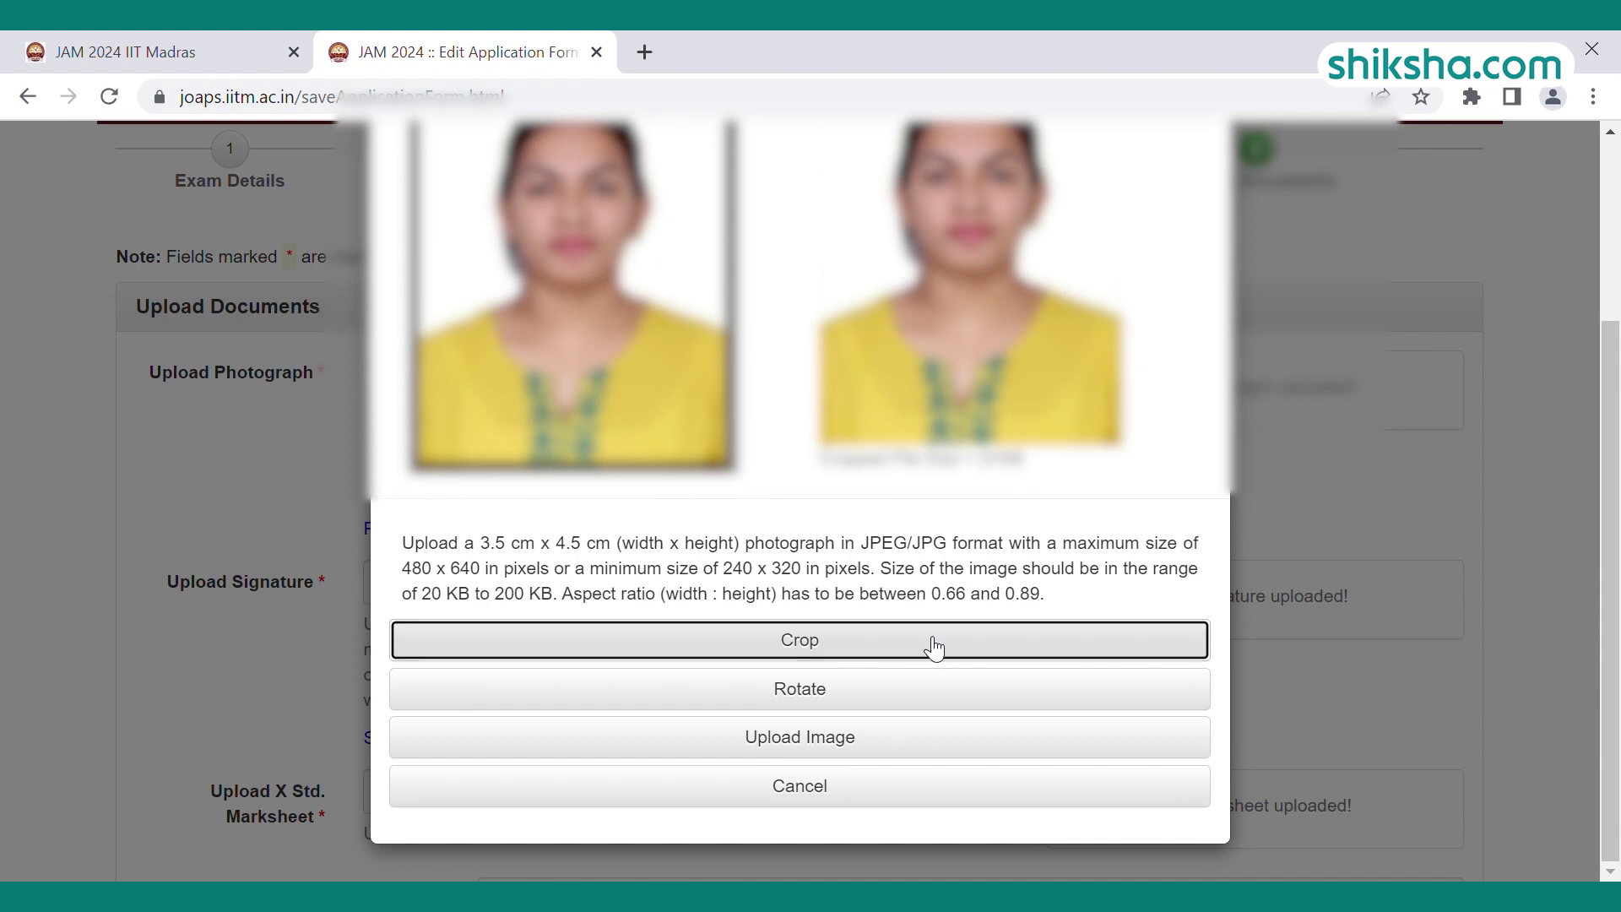
left_click(803, 743)
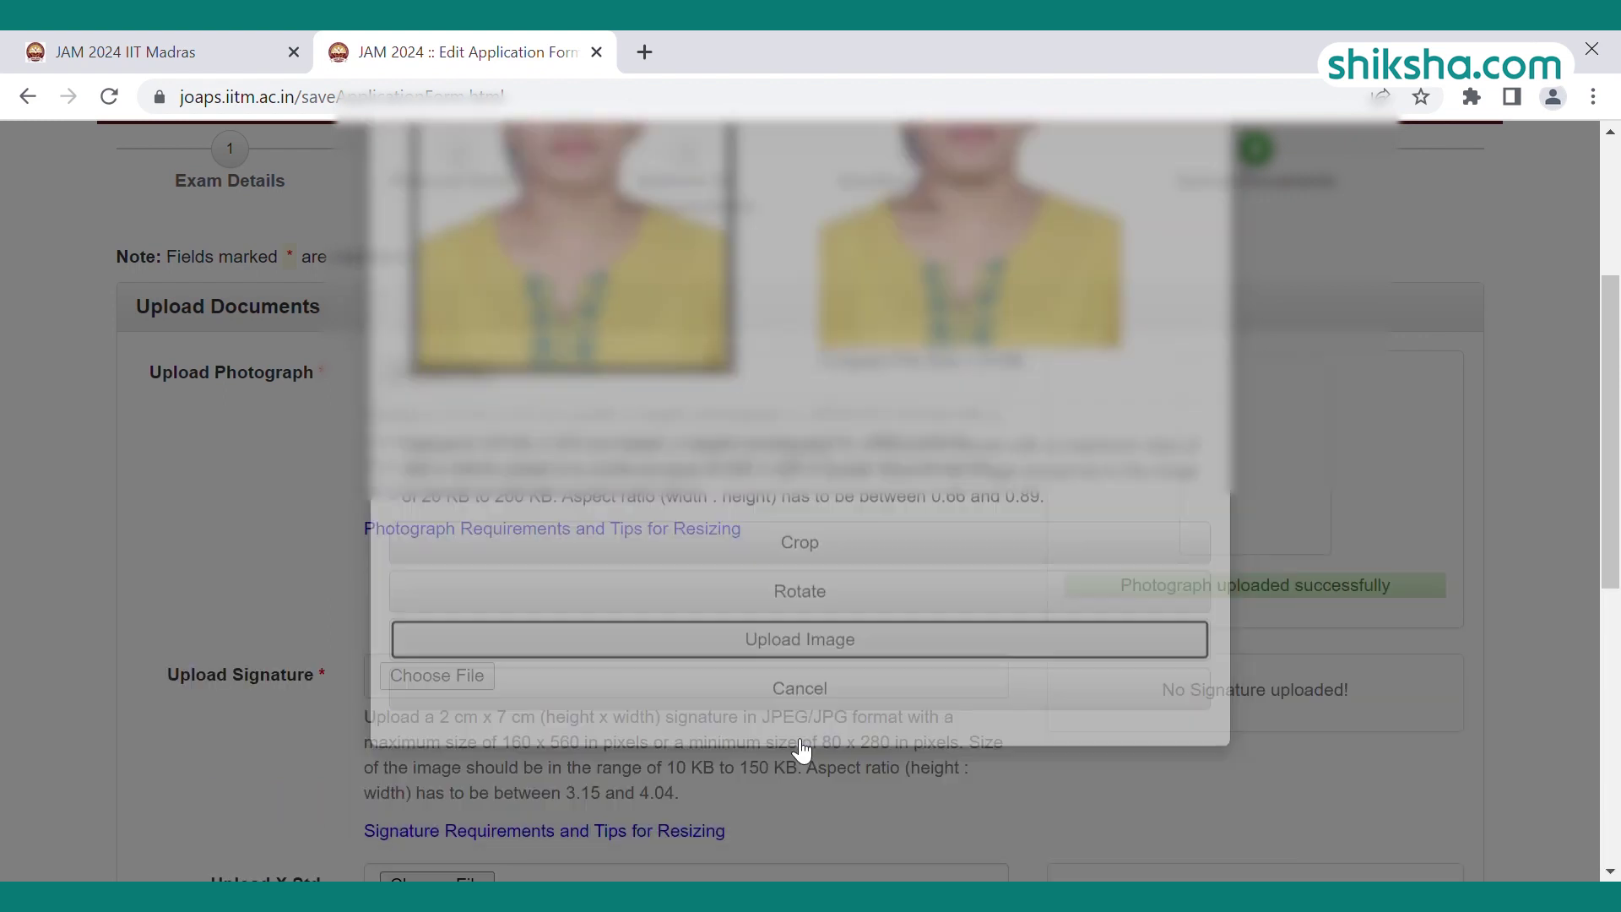
Step: Choose, crop and upload the signature image
left_click(436, 668)
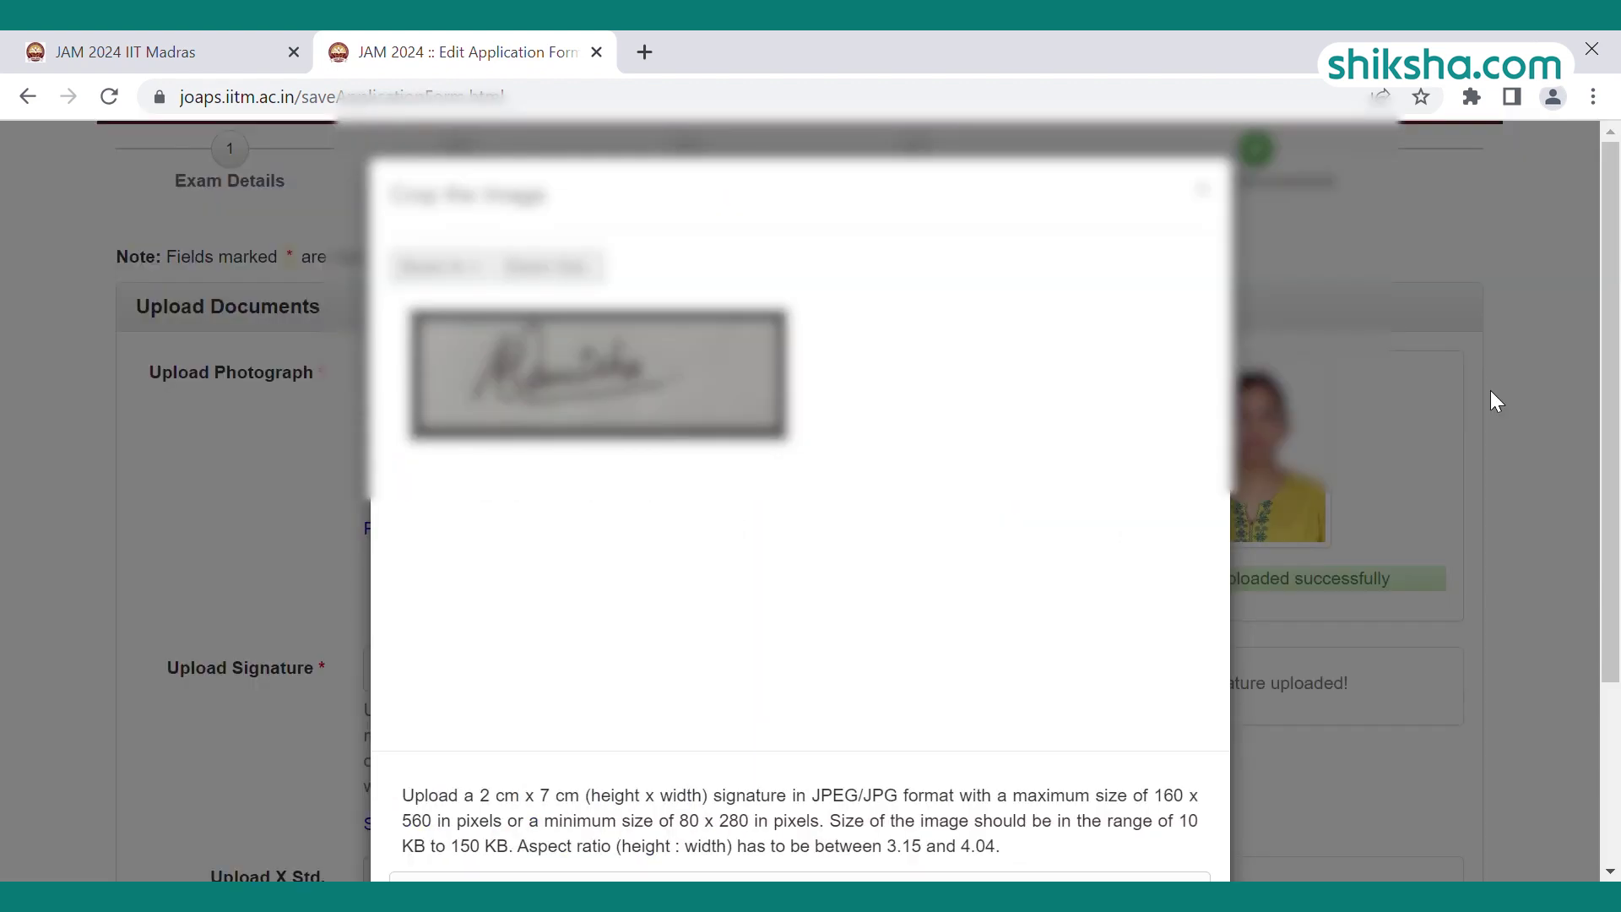
scroll(1617, 574, "down", 3)
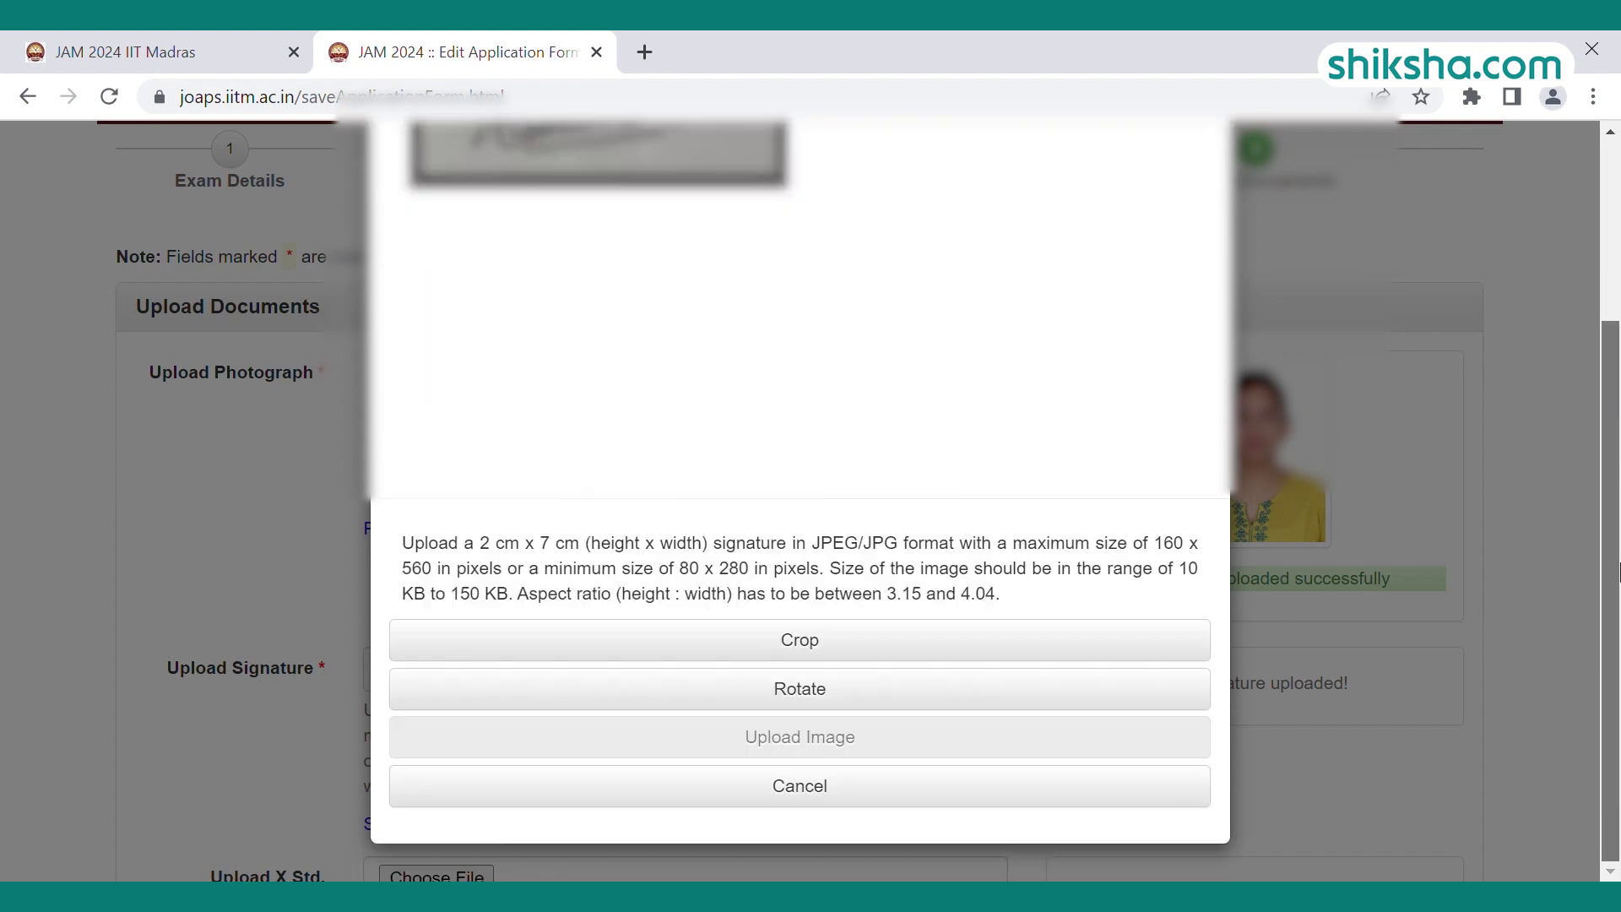
left_click(819, 639)
left_click(838, 743)
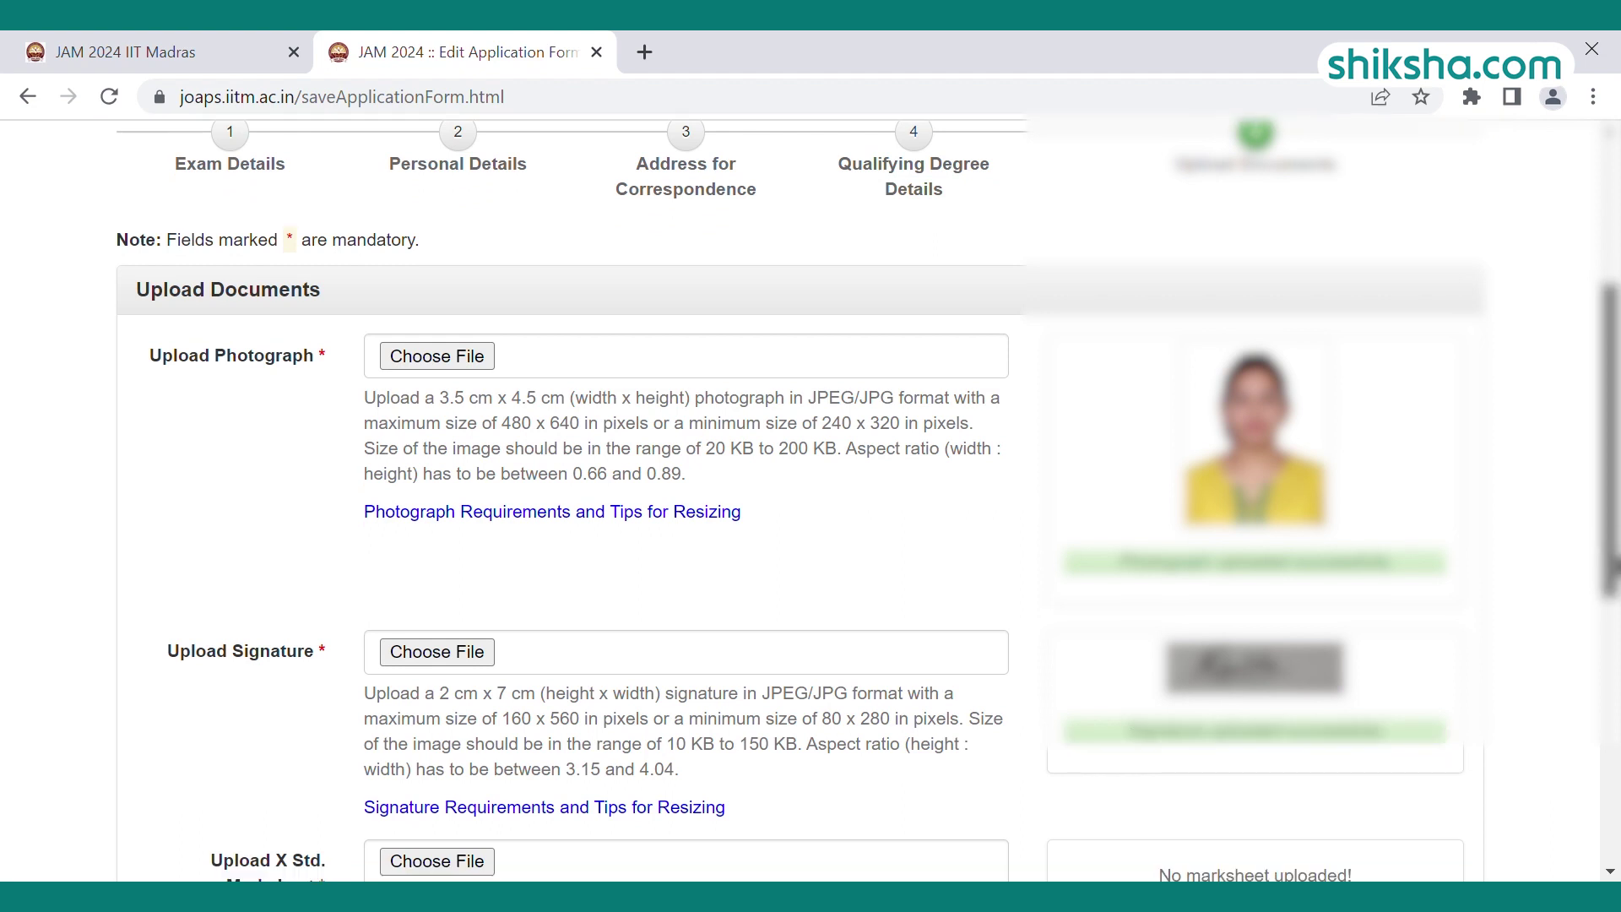
Step: Choose JAM 2024 Poster as the information source, accept the declaration, and save the application
scroll(811, 498, "down", 3)
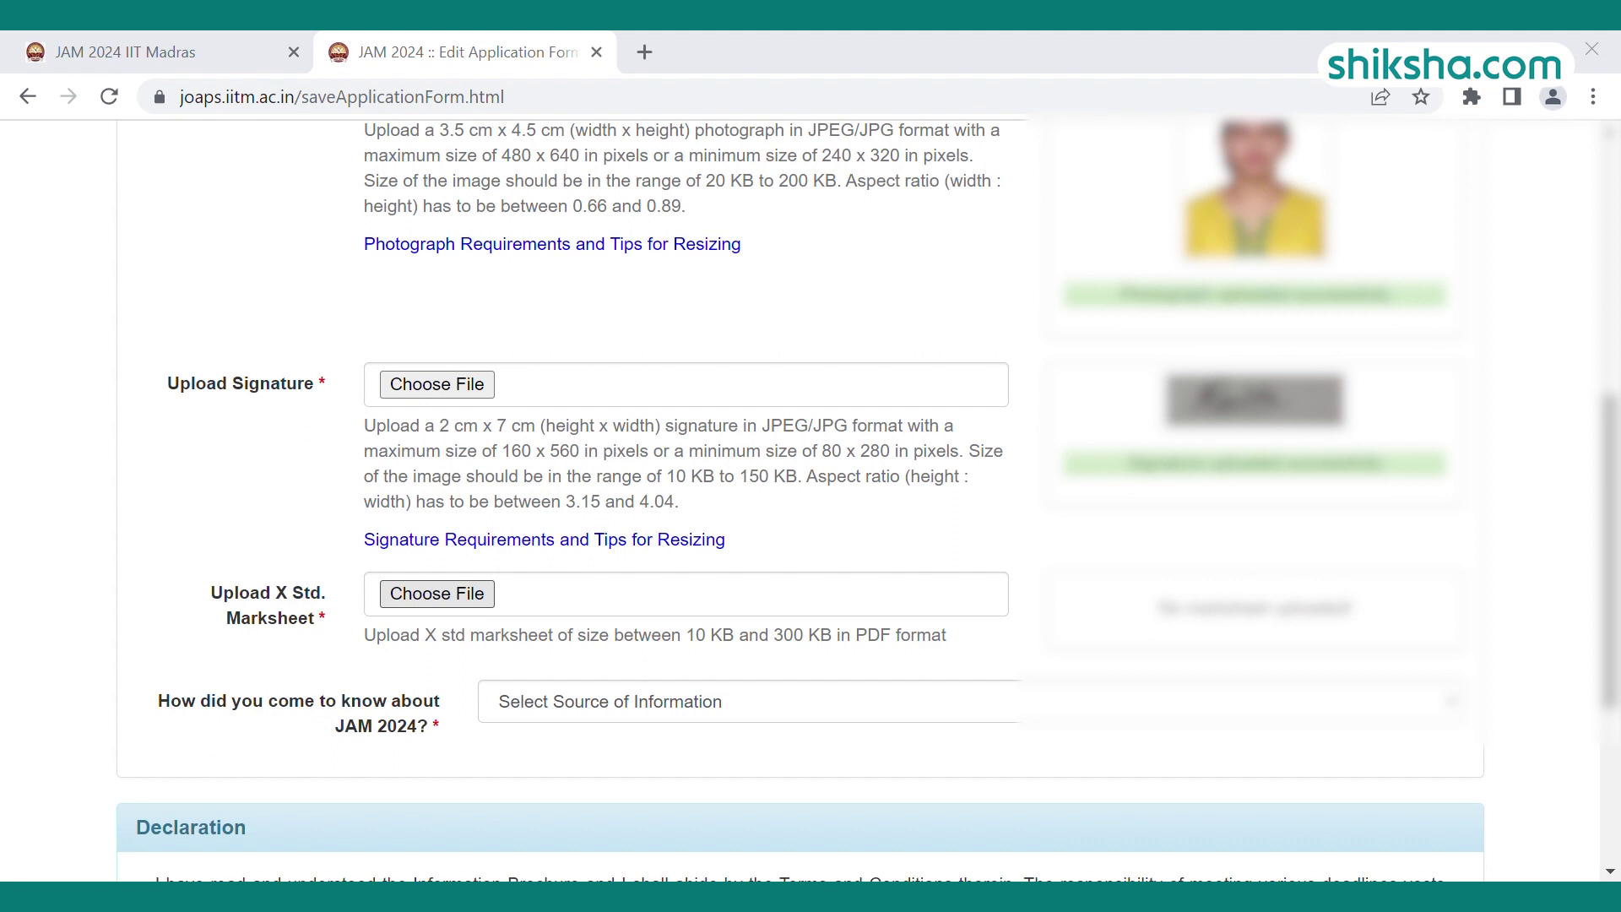
scroll(384, 677, "down", 1)
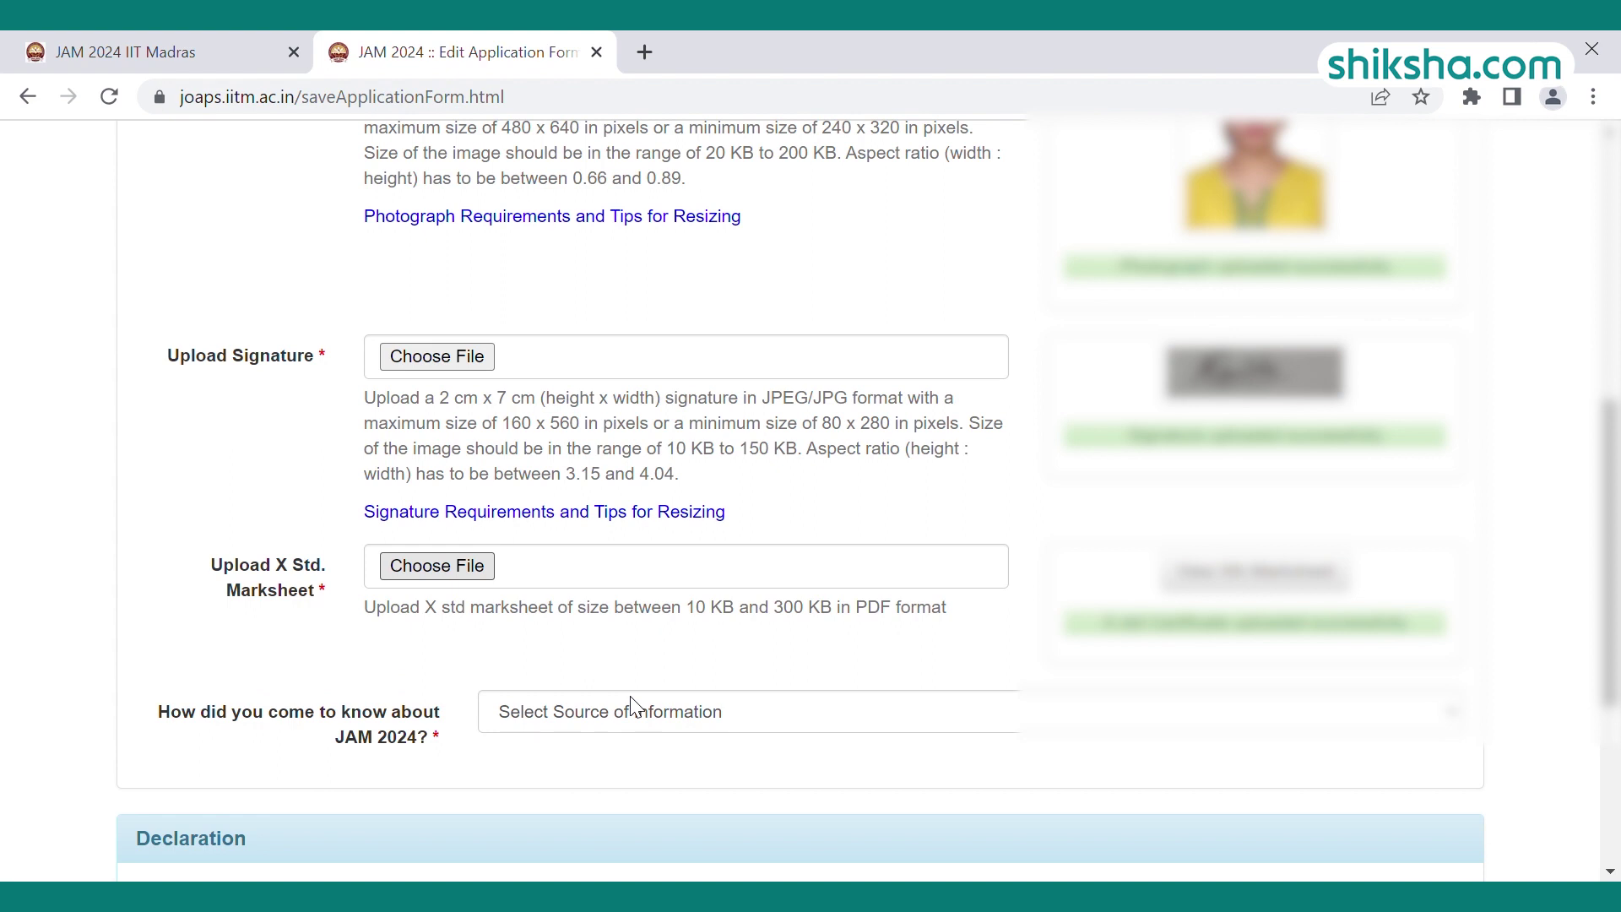
left_click(540, 713)
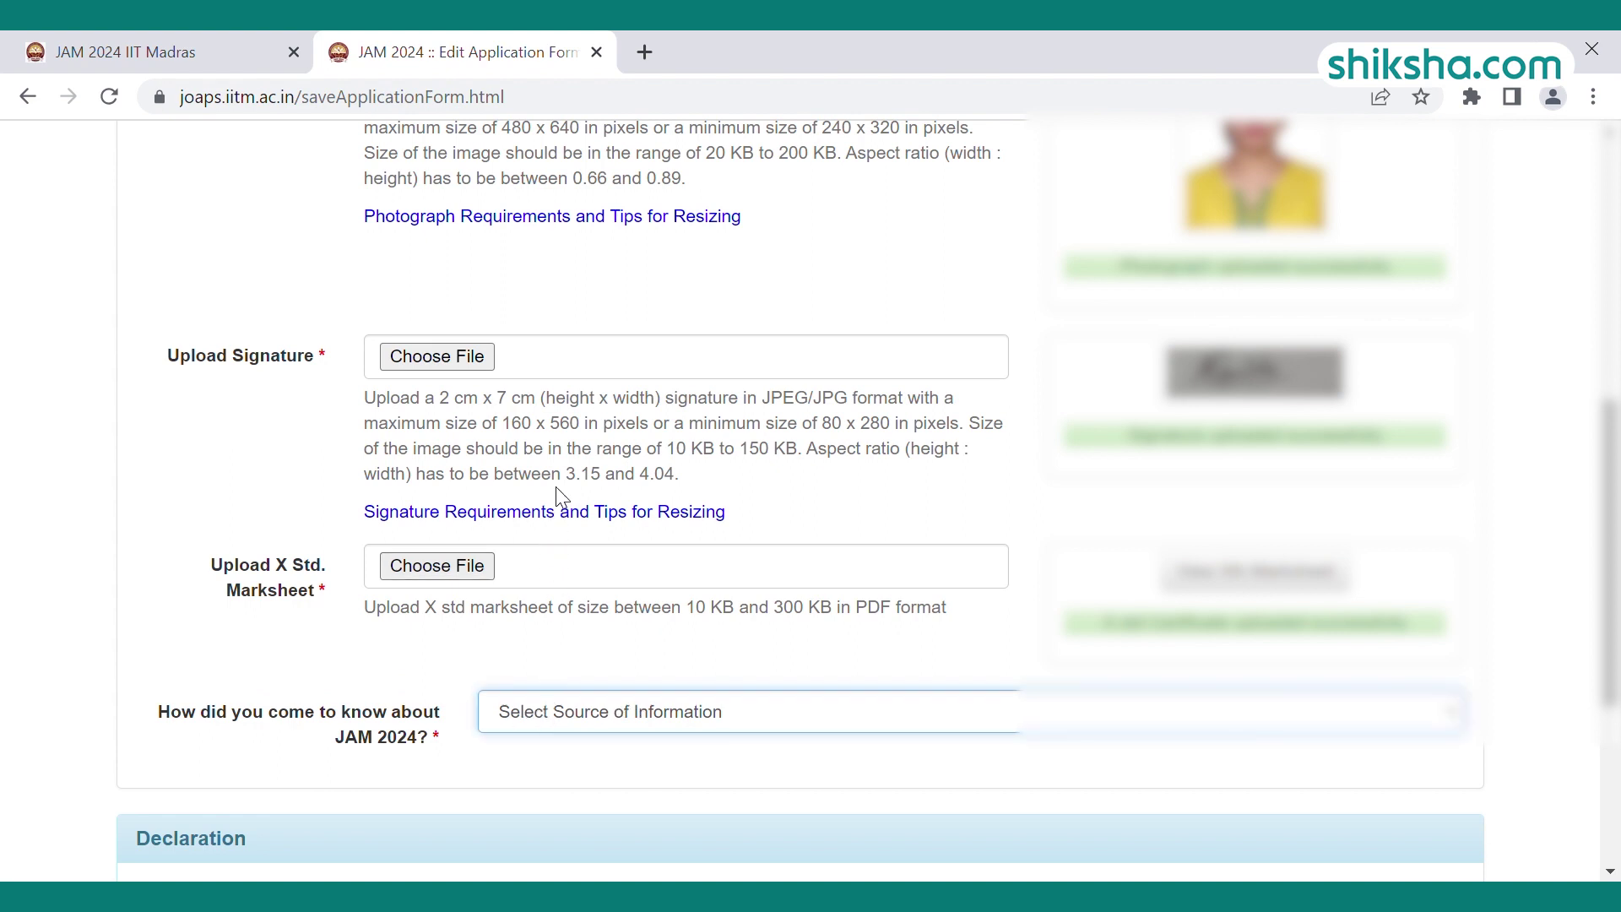
key("Down")
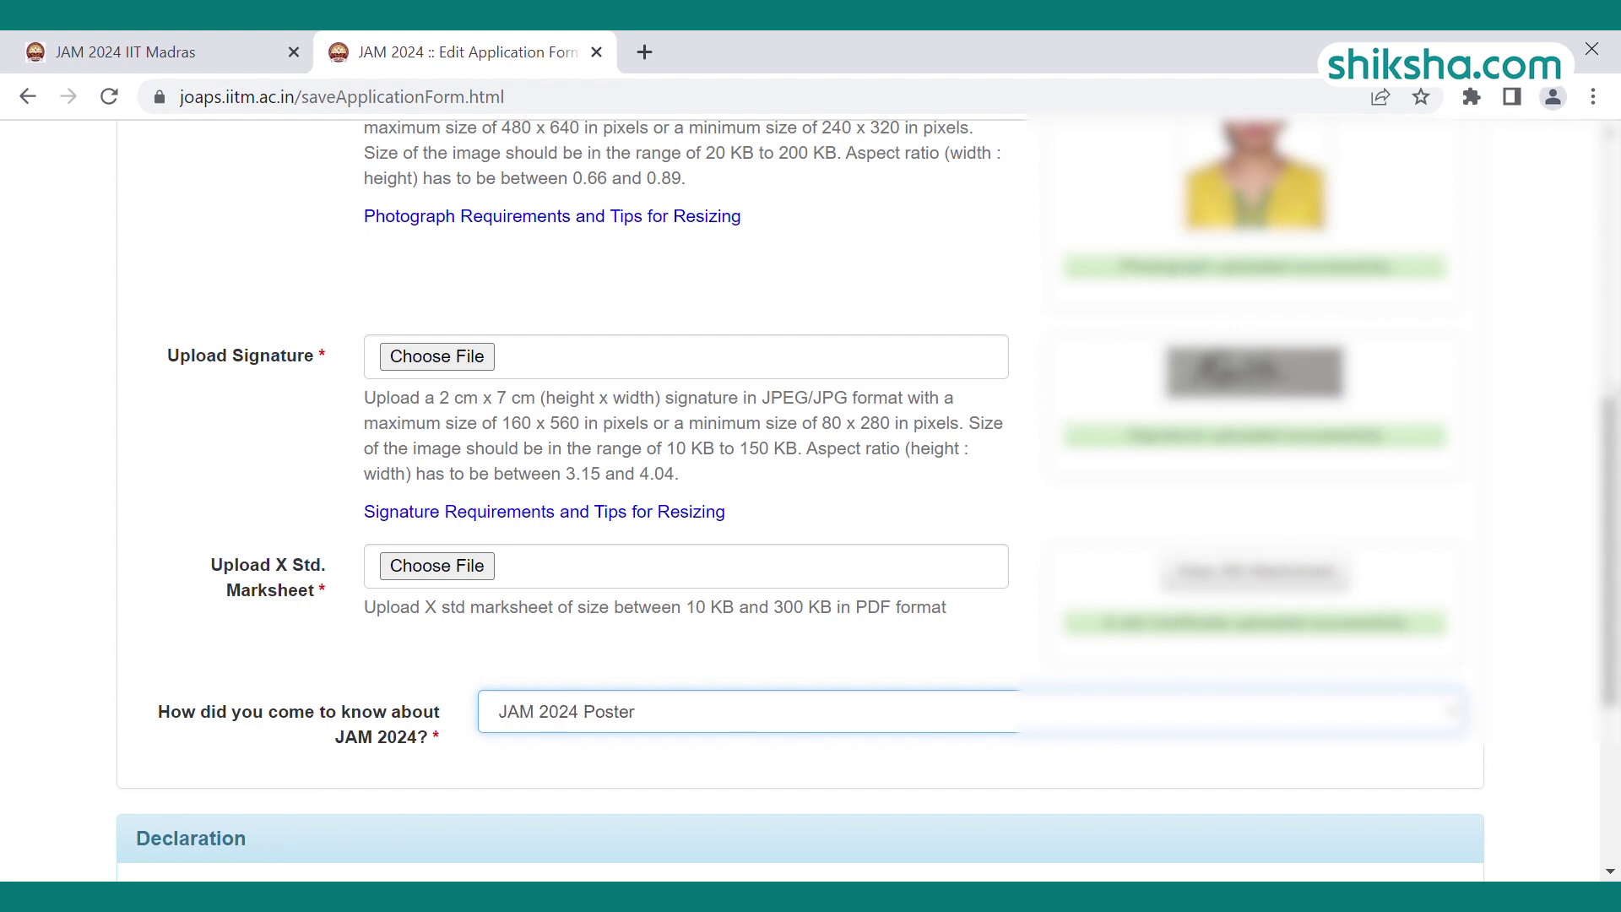
scroll(260, 760, "down", 5)
left_click(169, 680)
left_click(657, 792)
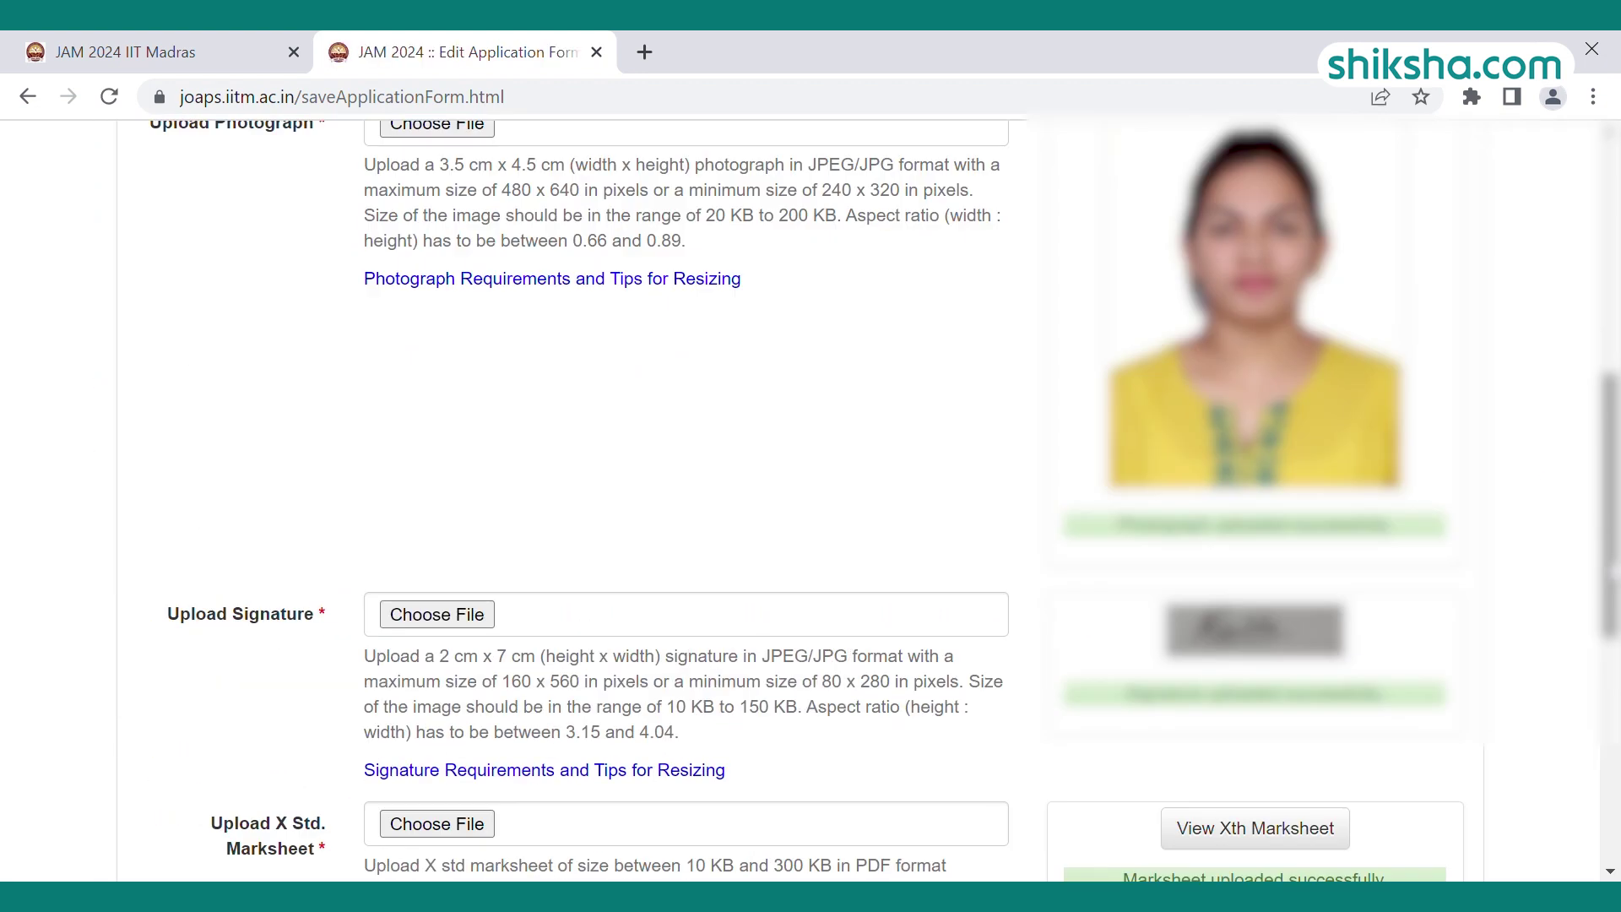
scroll(1575, 831, "down", 8)
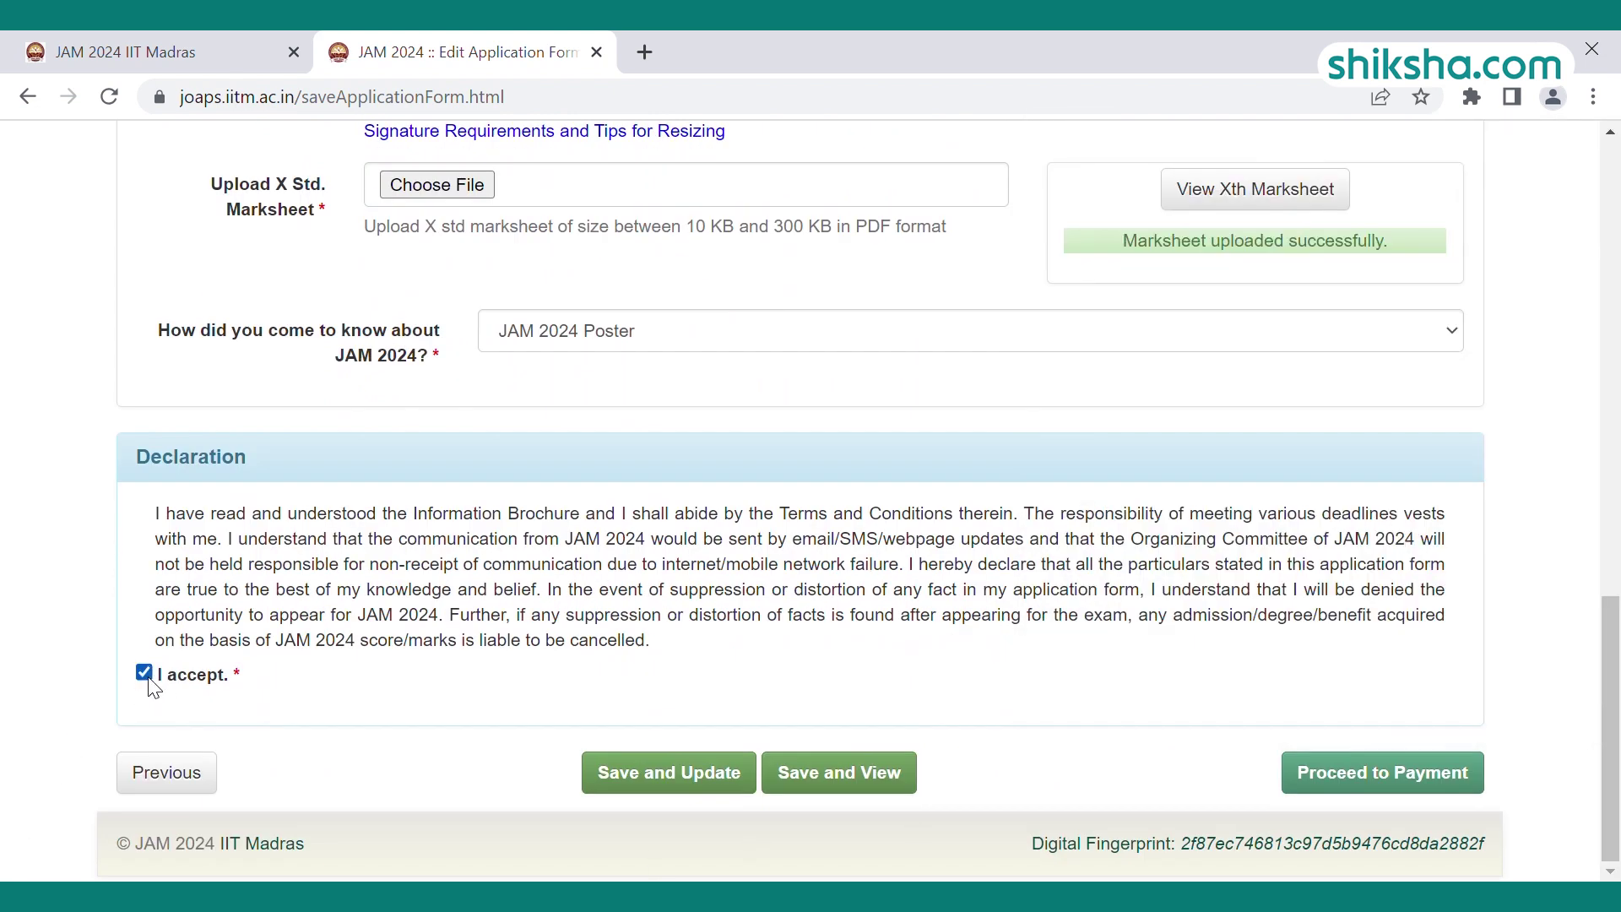
Step: Save and update the application, then proceed to payment, accepting the declaration warning
left_click(721, 781)
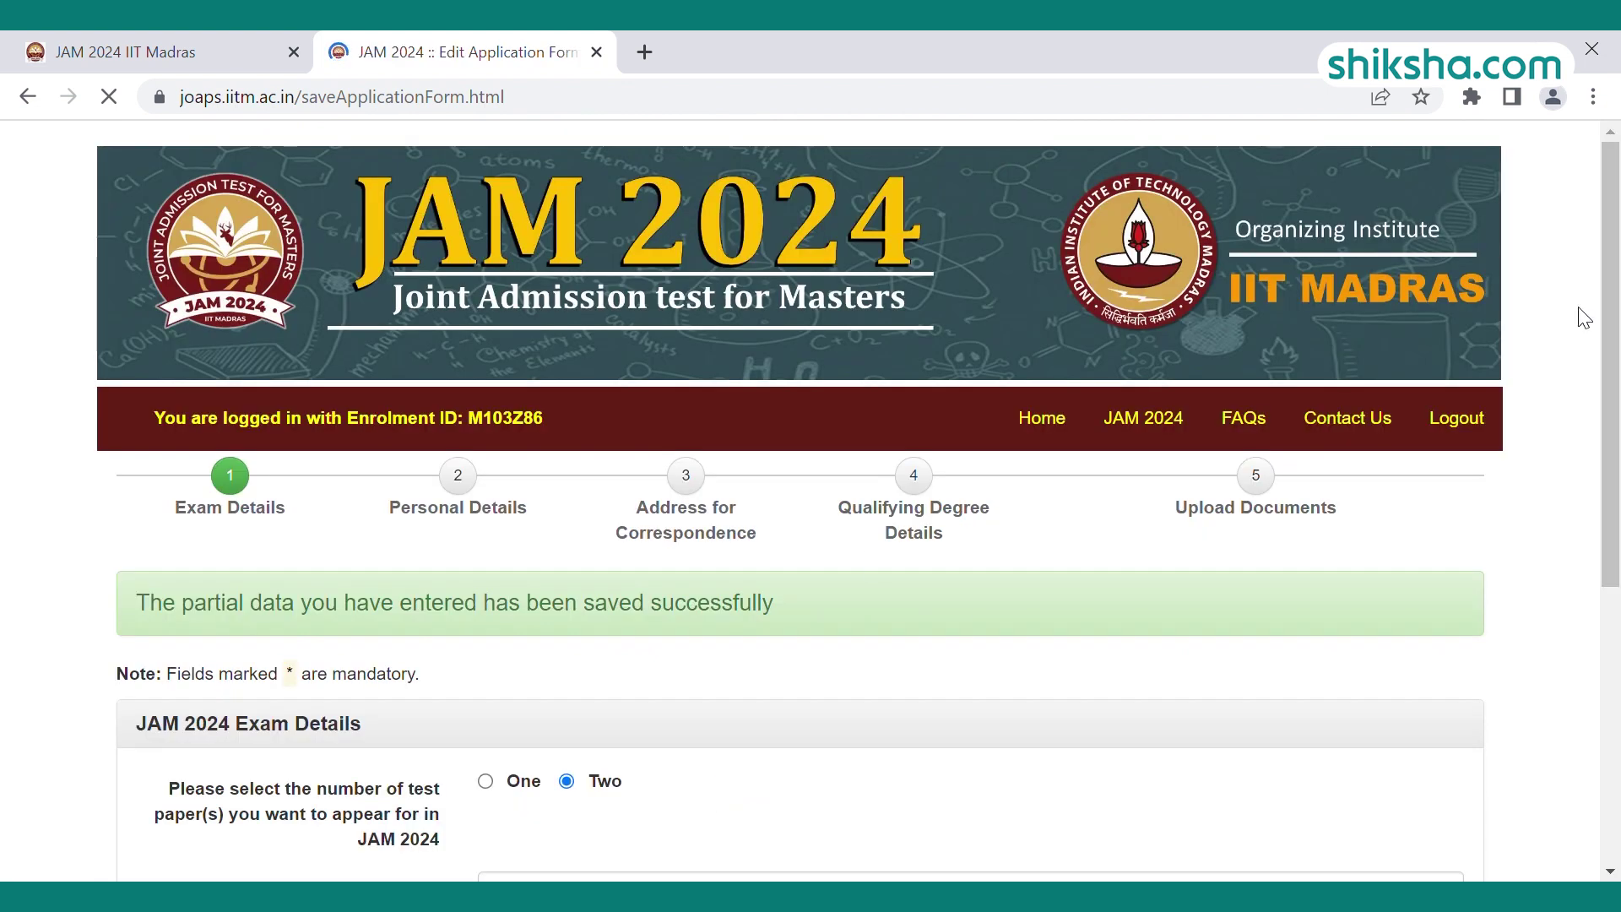
left_click_drag(1616, 325, 1616, 823)
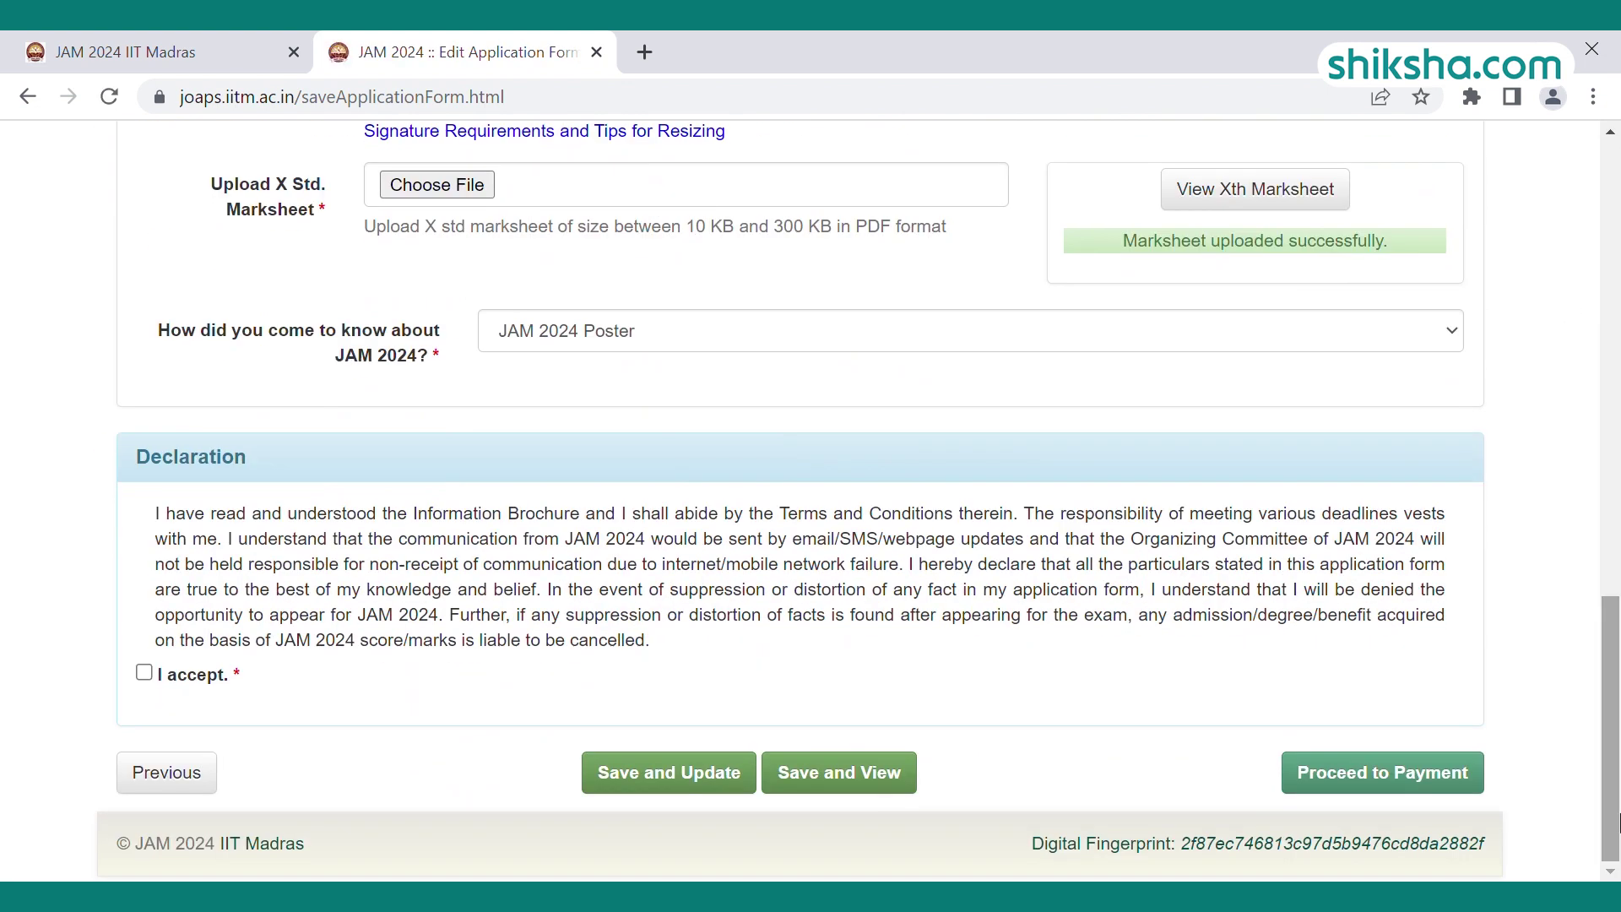
left_click(1405, 781)
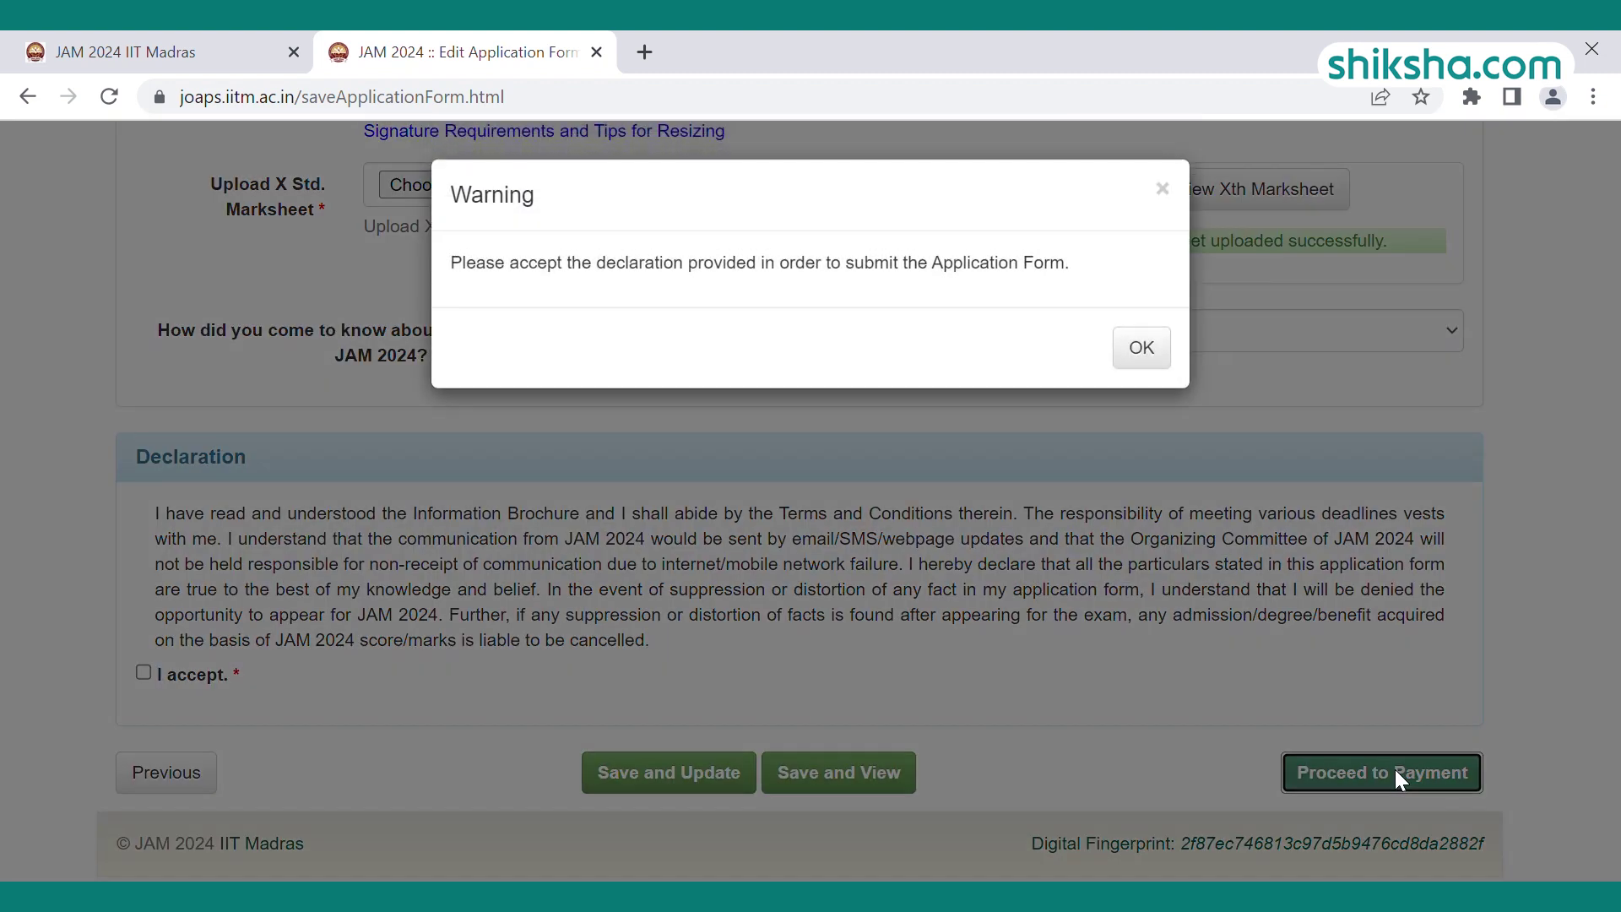
left_click(1140, 342)
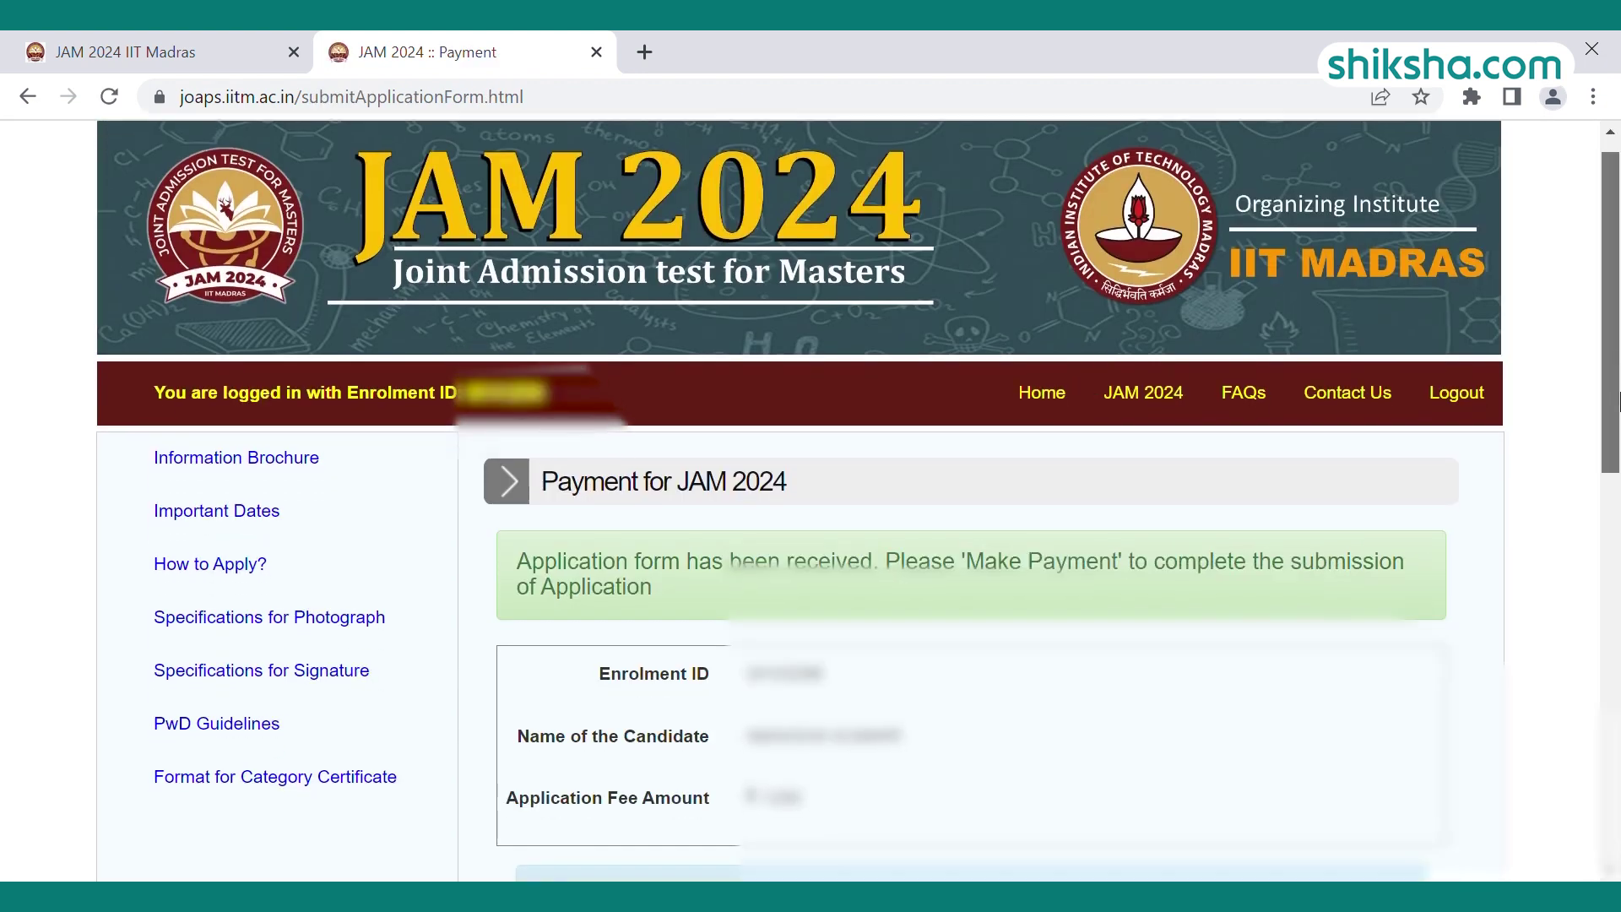
Step: Answer the 2 + 1 arithmetic captcha with 3 and proceed to payment
scroll(1089, 406, "down", 5)
left_click_drag(1613, 559, 1618, 764)
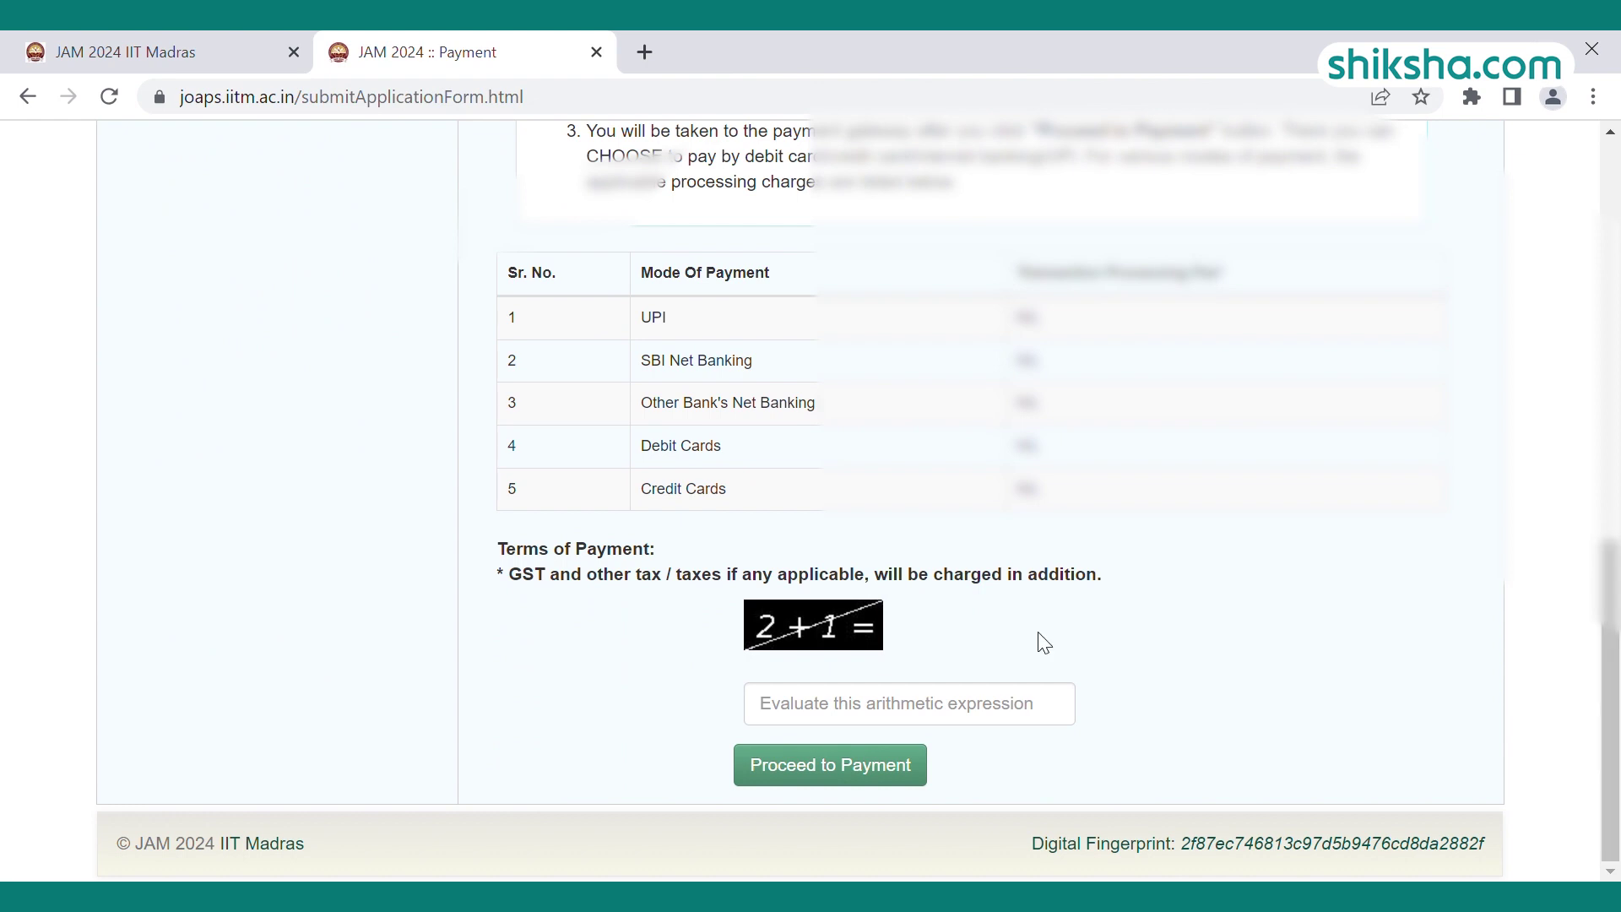
left_click(877, 719)
type("3")
left_click(845, 770)
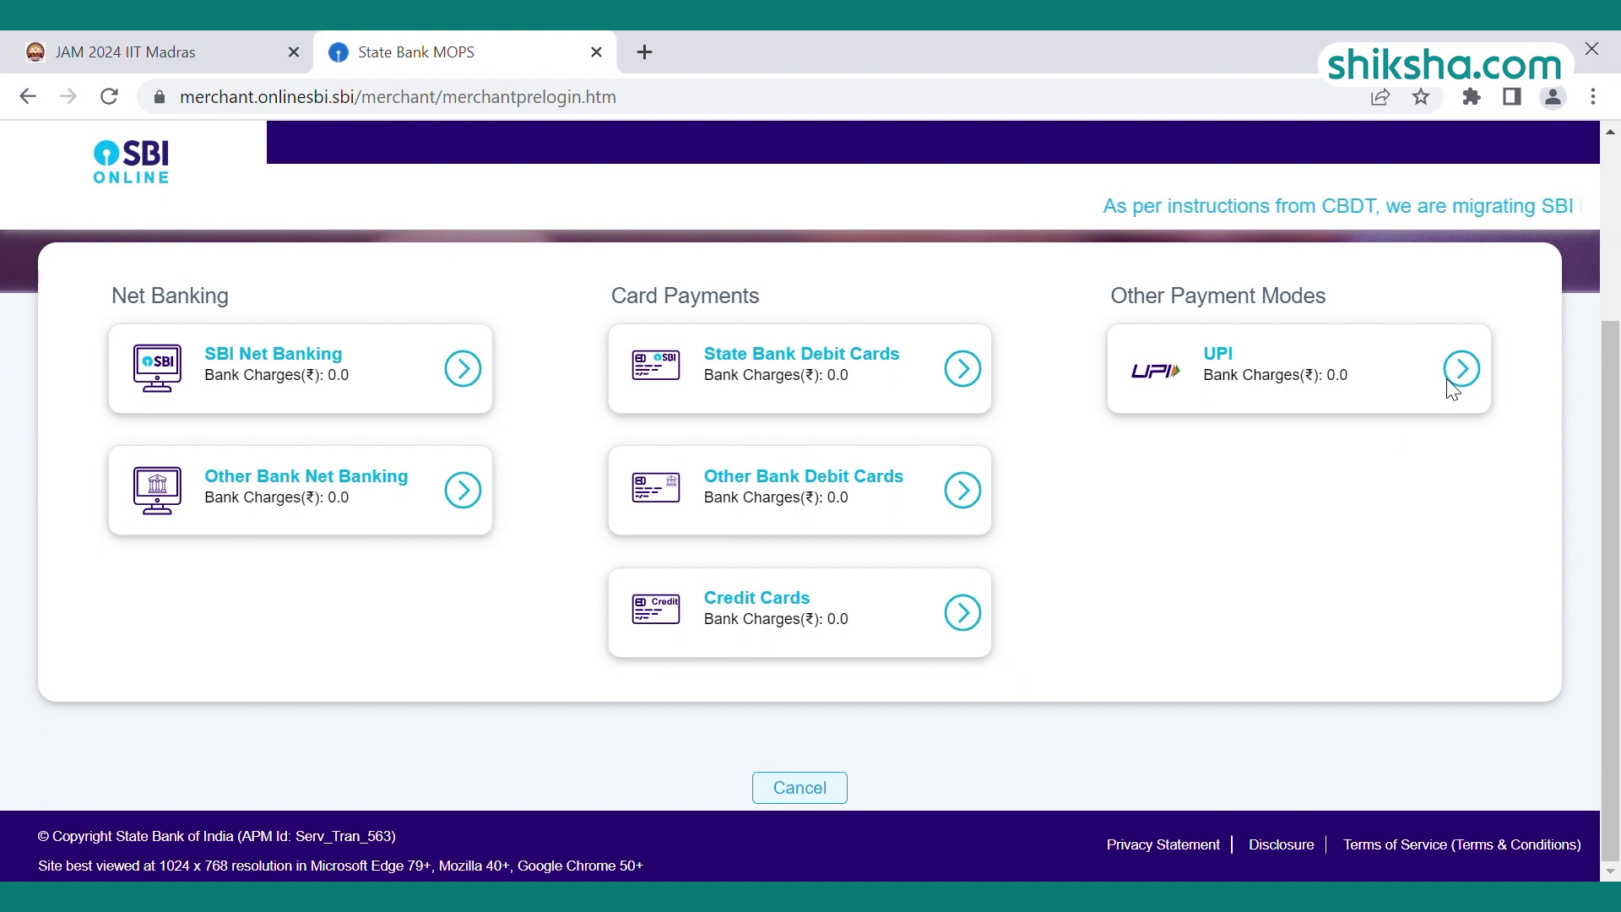
Step: Select UPI under Other Payment Modes and confirm the payment
left_click(1449, 378)
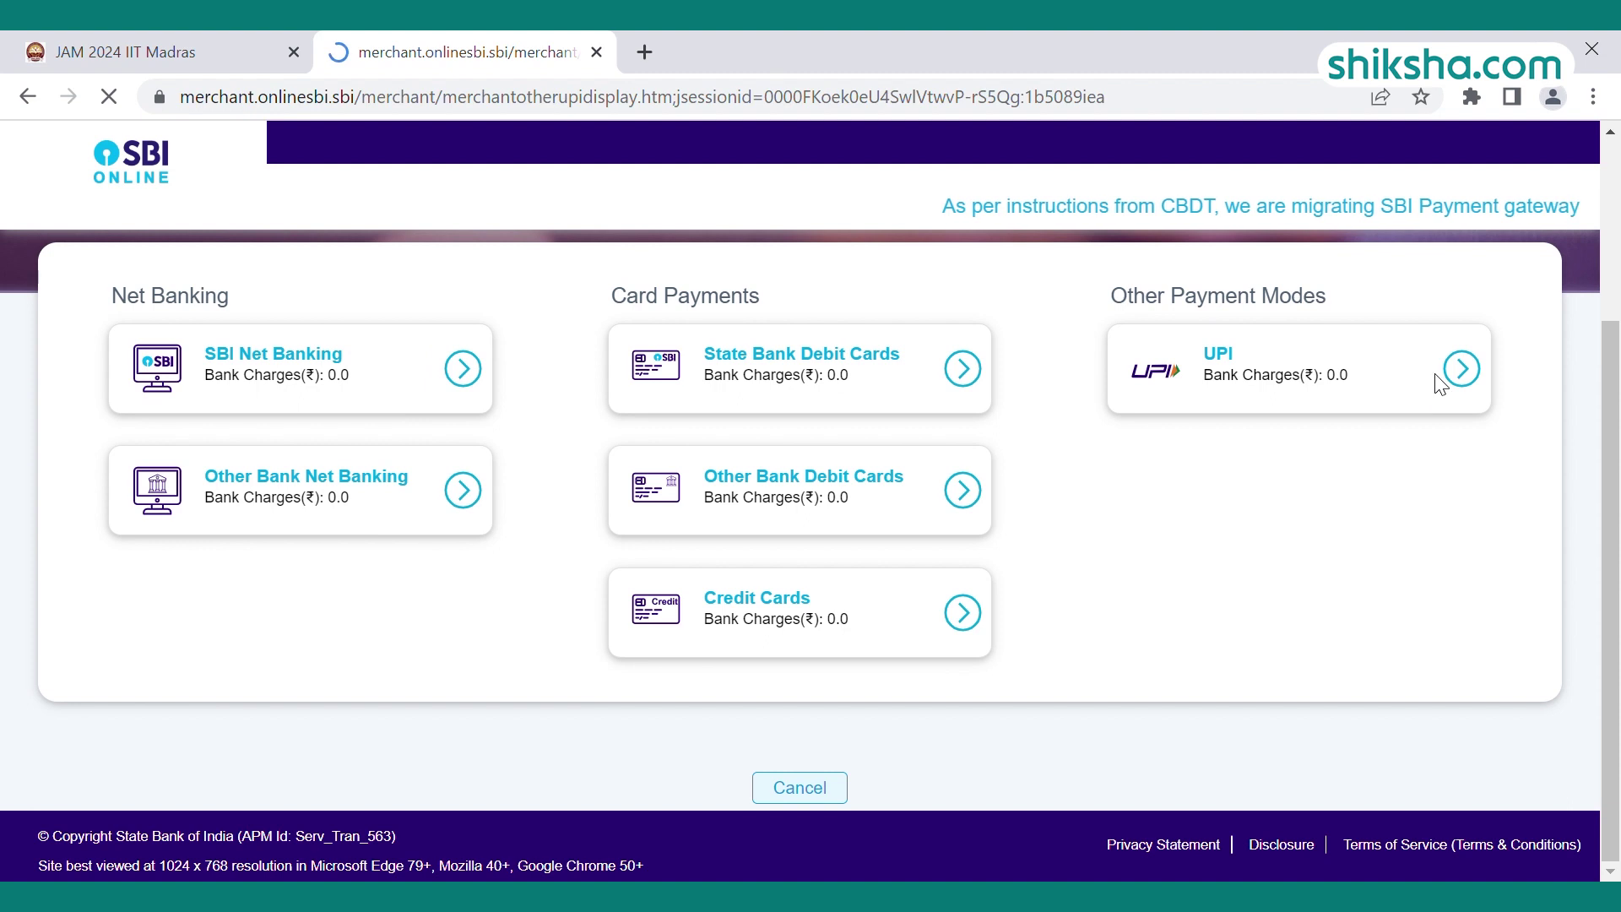
left_click(818, 657)
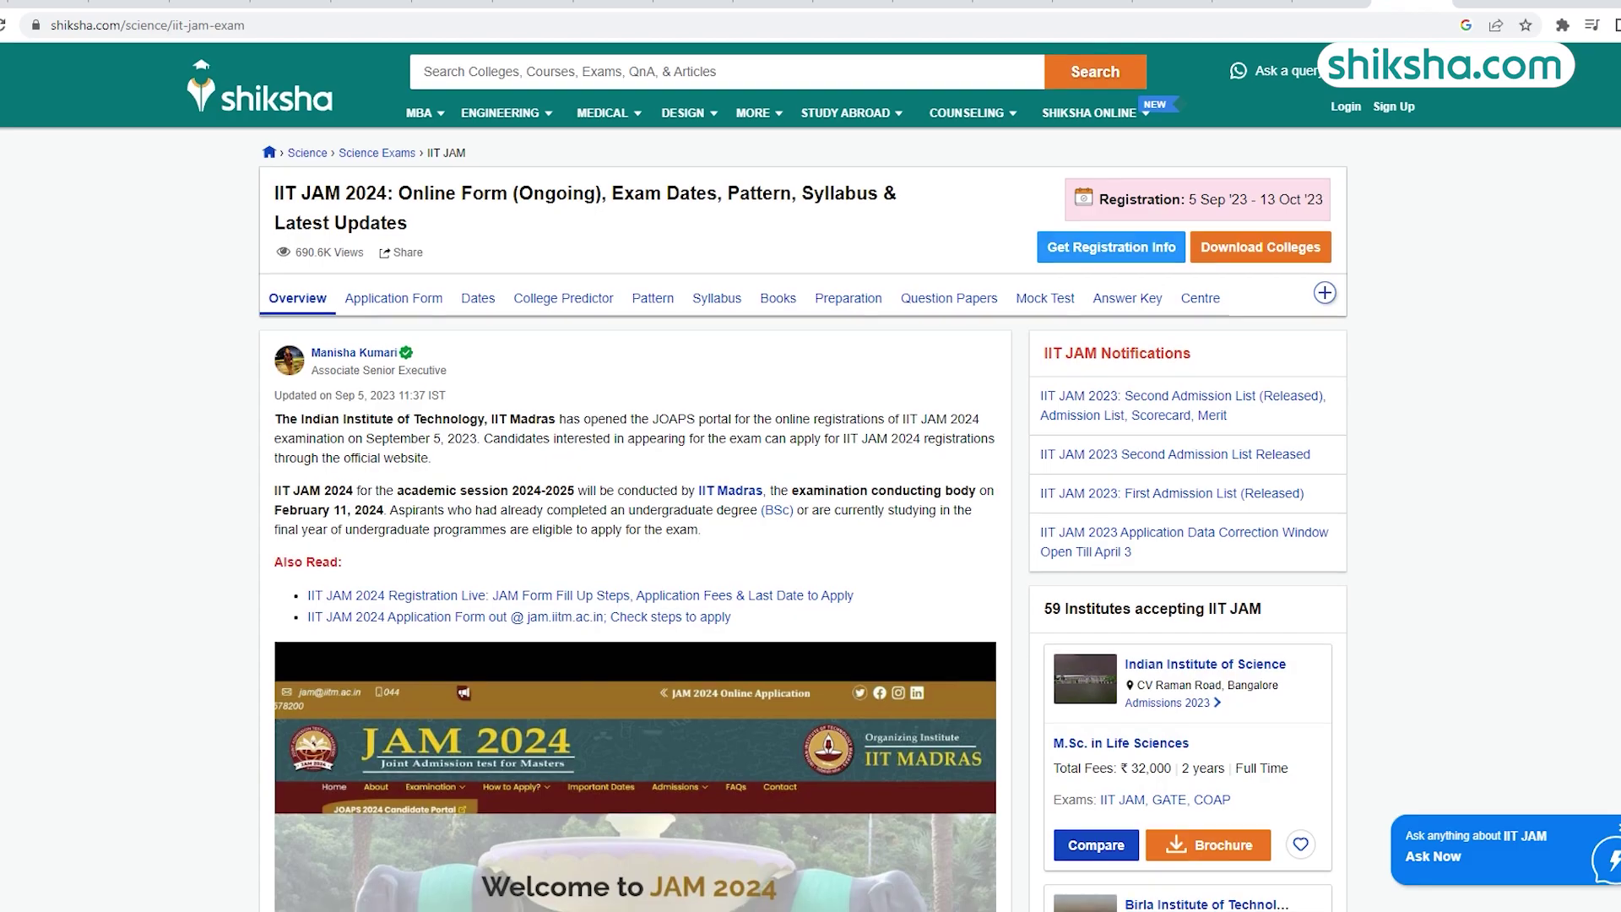
scroll(811, 506, "down", 1)
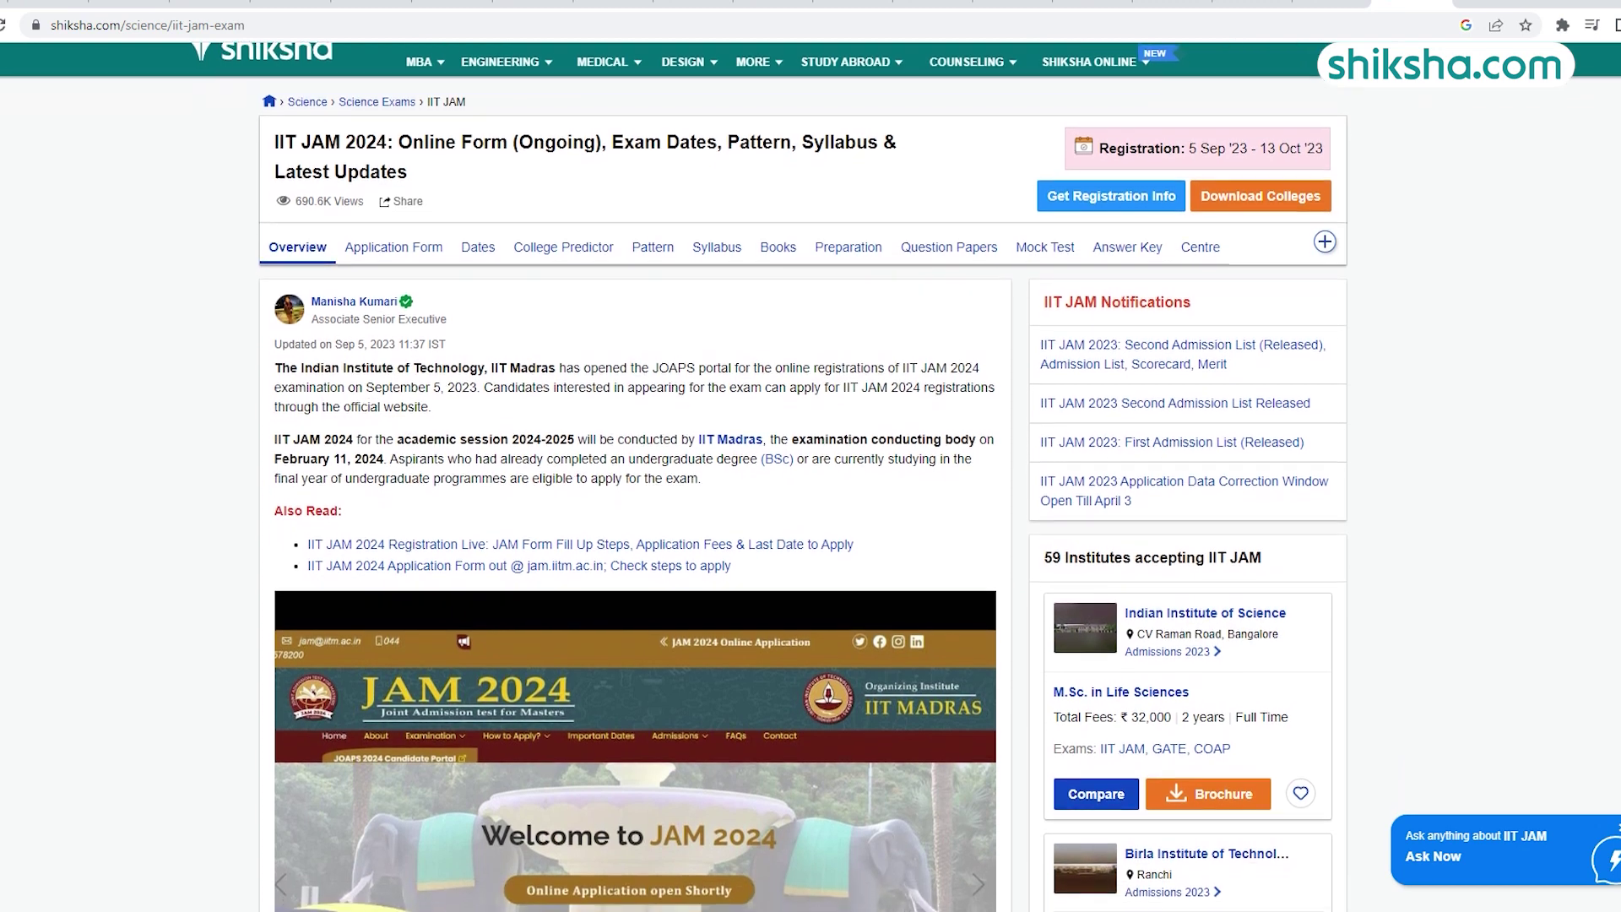
scroll(811, 507, "down", 1)
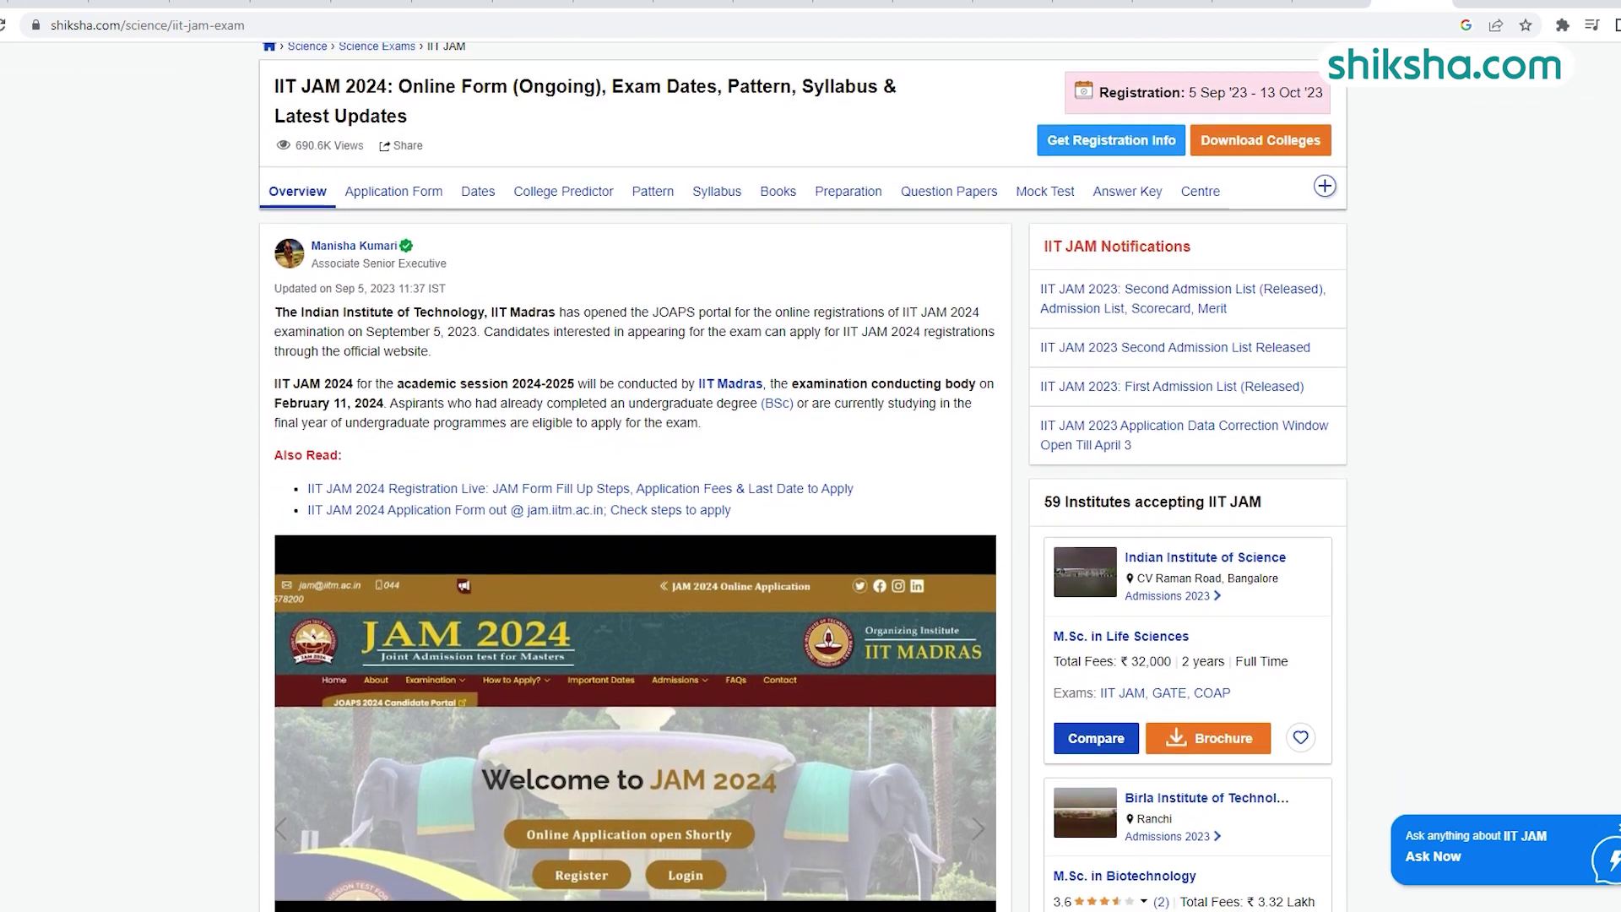
scroll(810, 507, "down", 1)
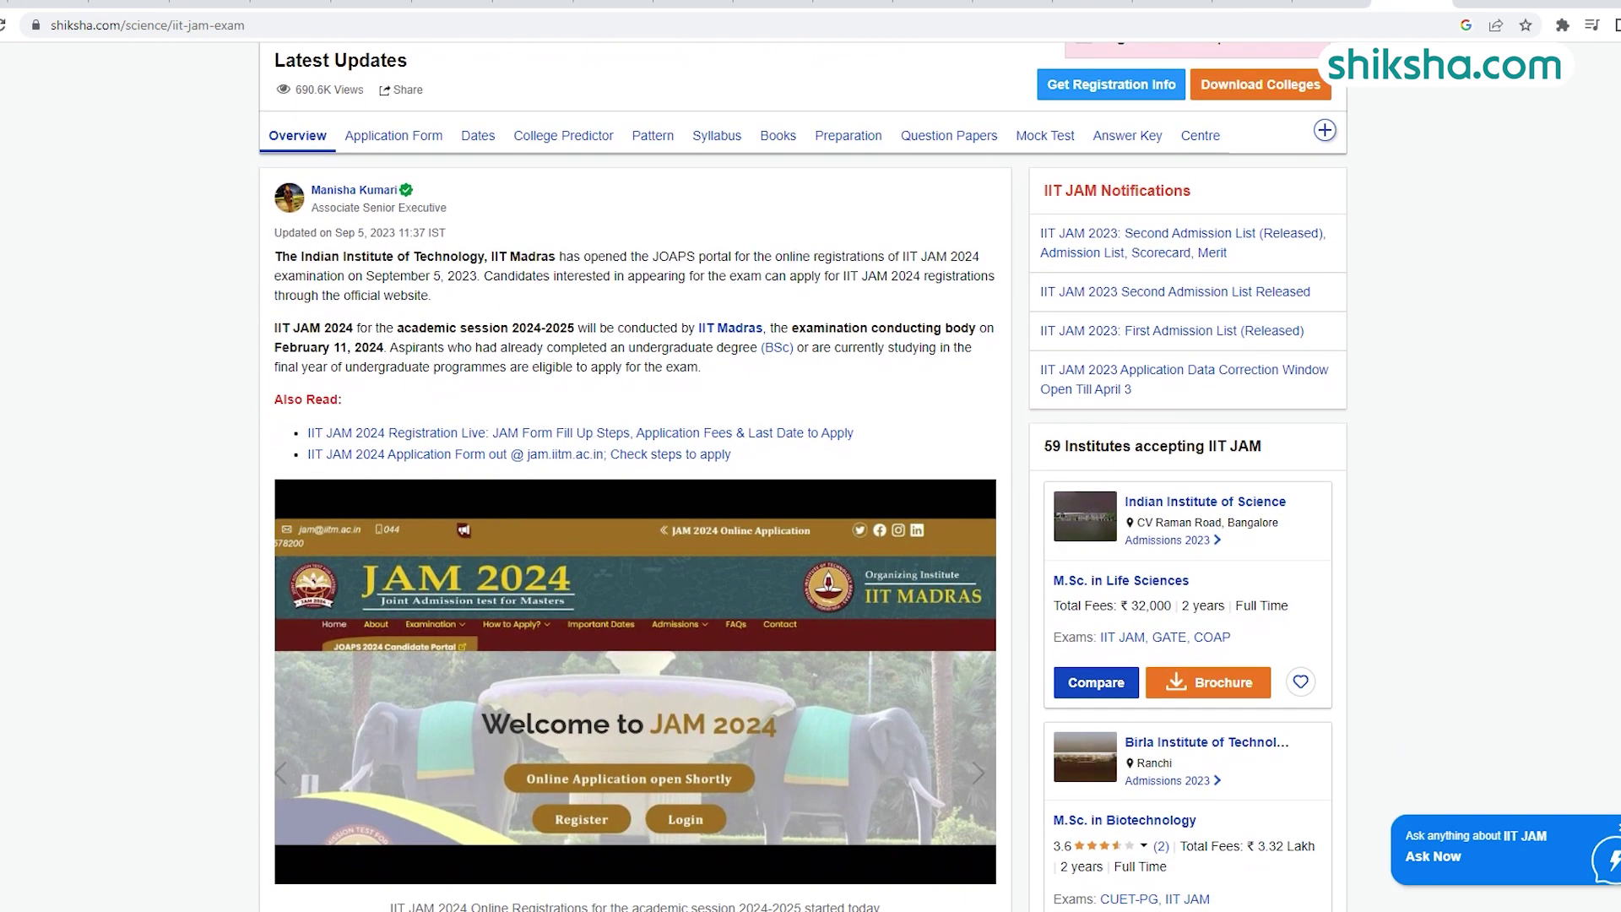
scroll(810, 507, "down", 1)
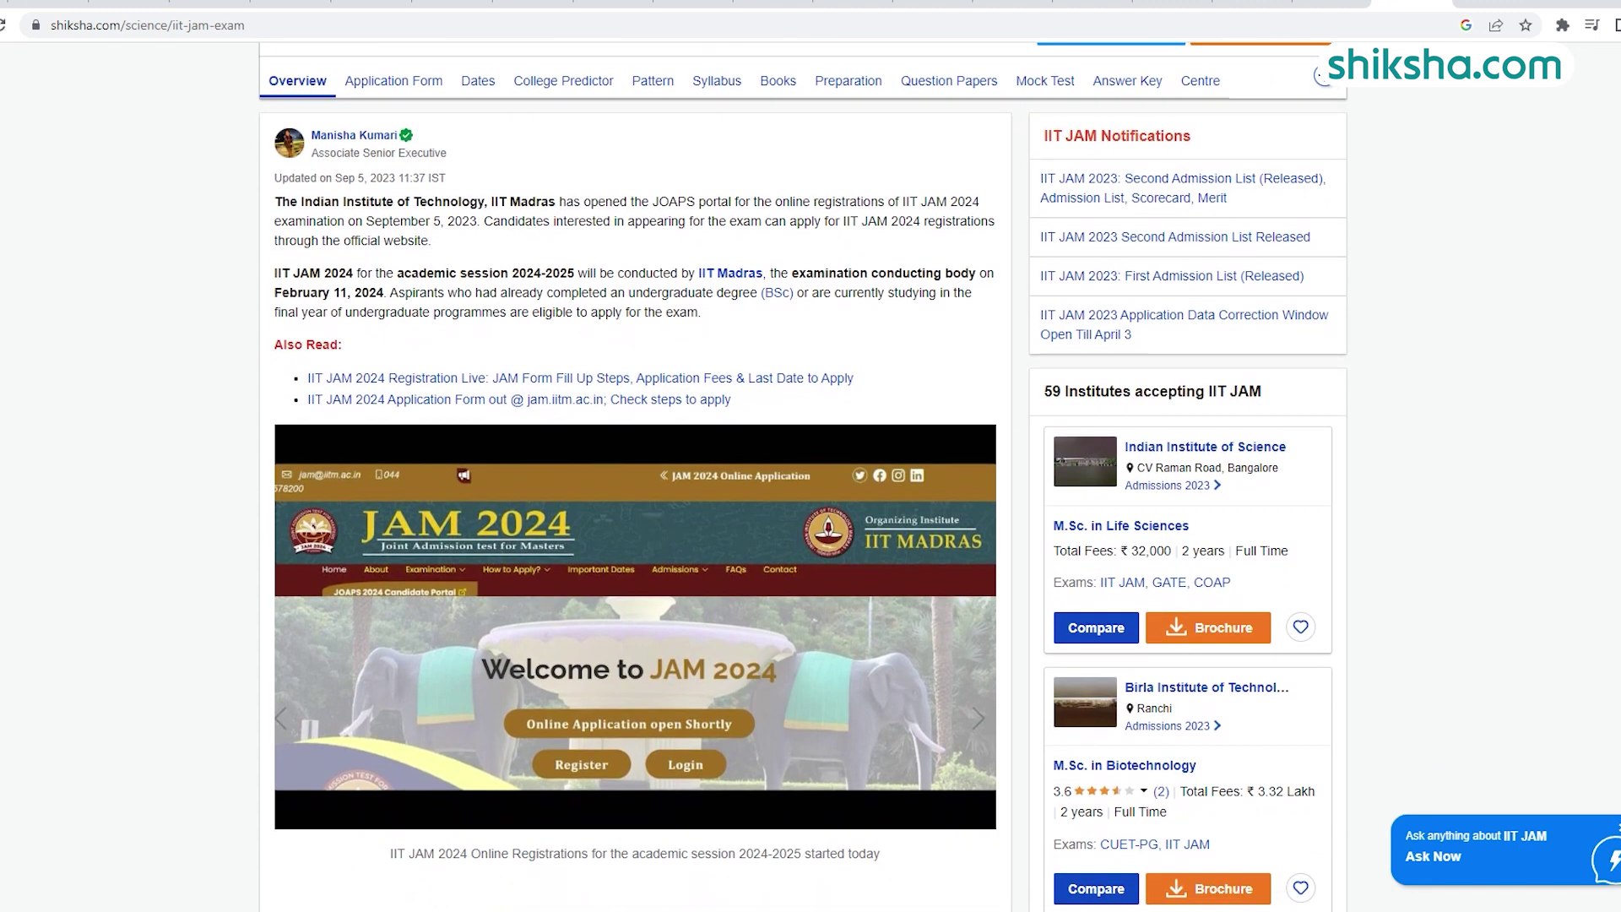
scroll(811, 507, "down", 1)
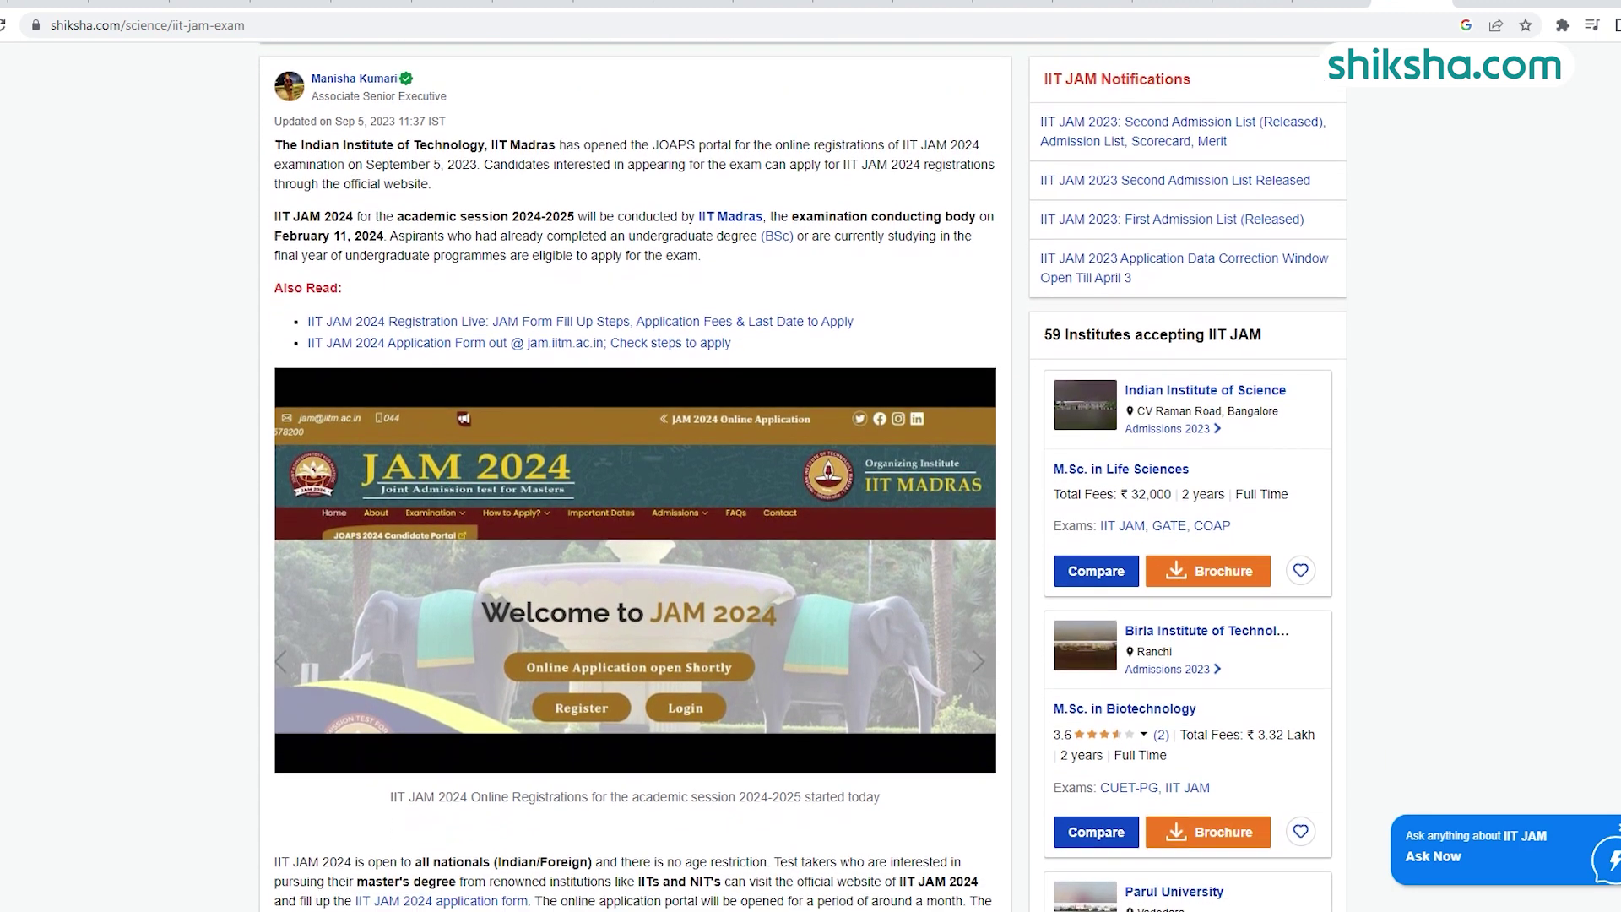